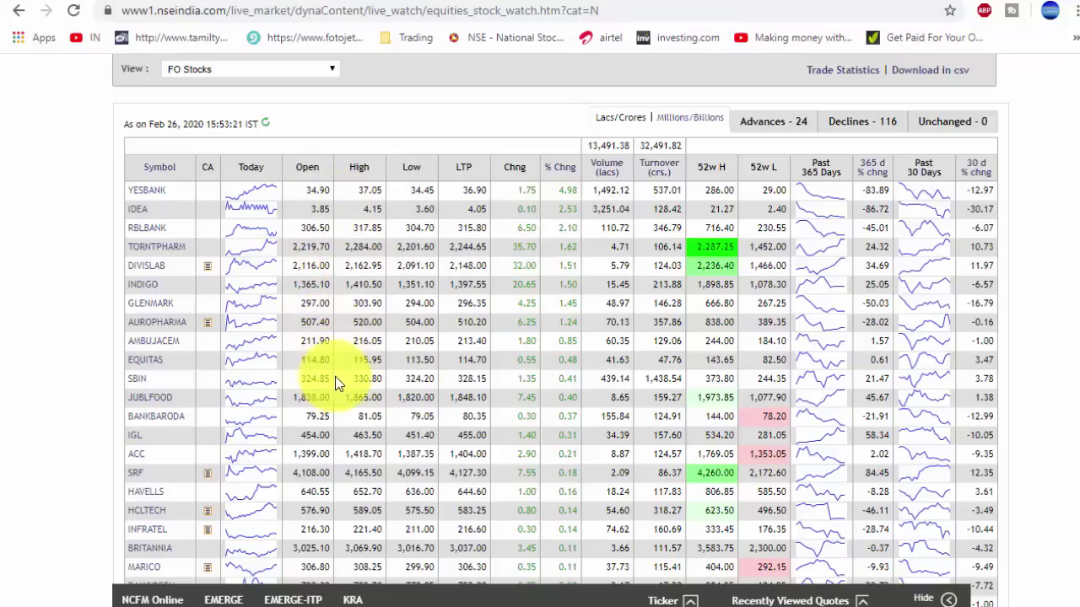
- Look over the FO Stocks table in the Equity Stock Watch and download it as a CSV file
scroll(335, 377, down, 2)
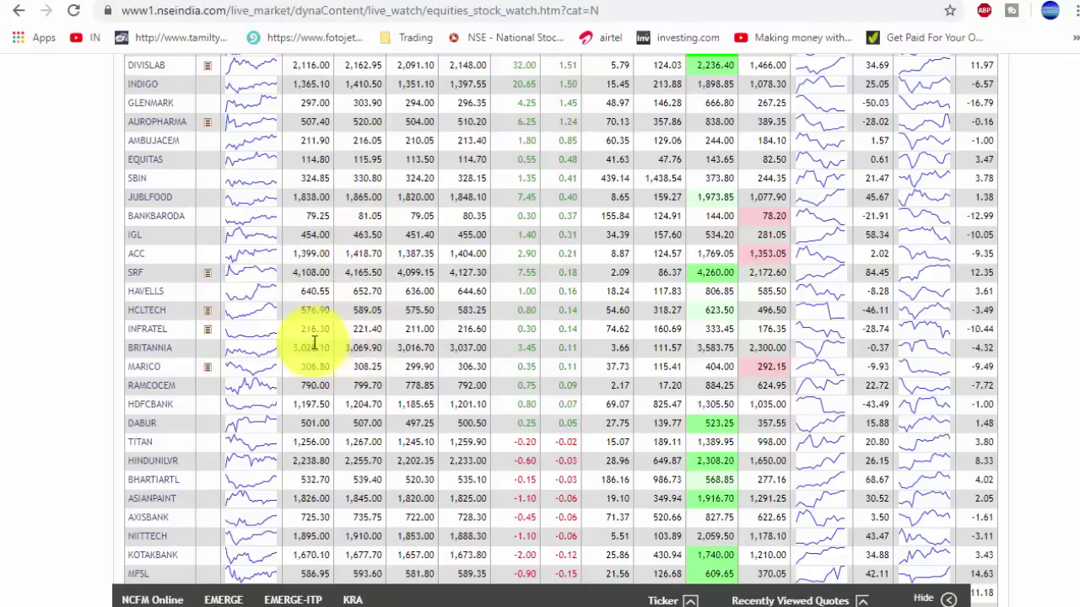
scroll(330, 366, down, 2)
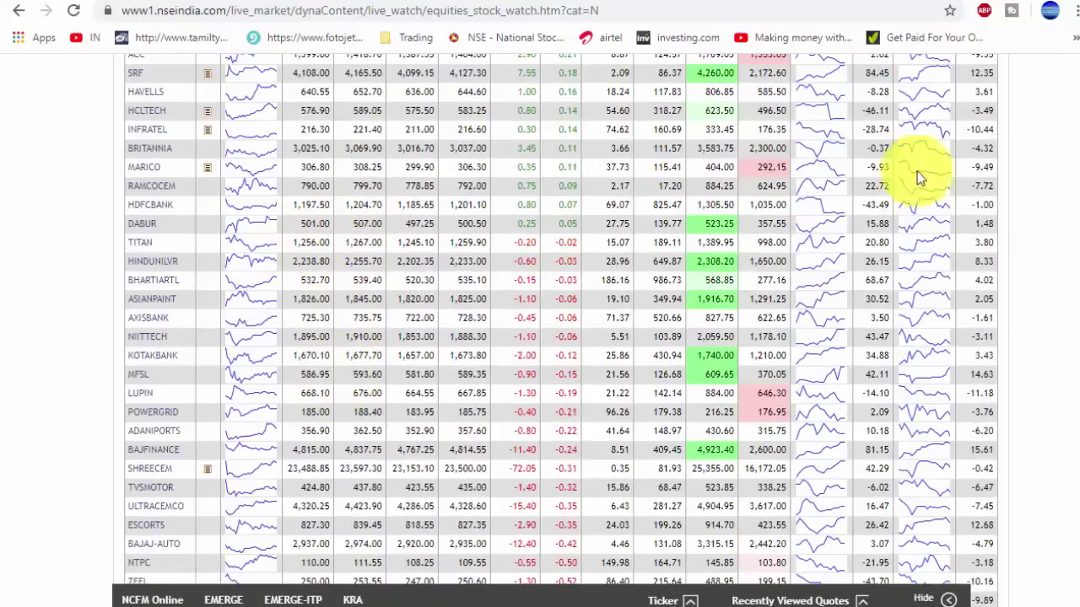
scroll(1050, 150, up, 10)
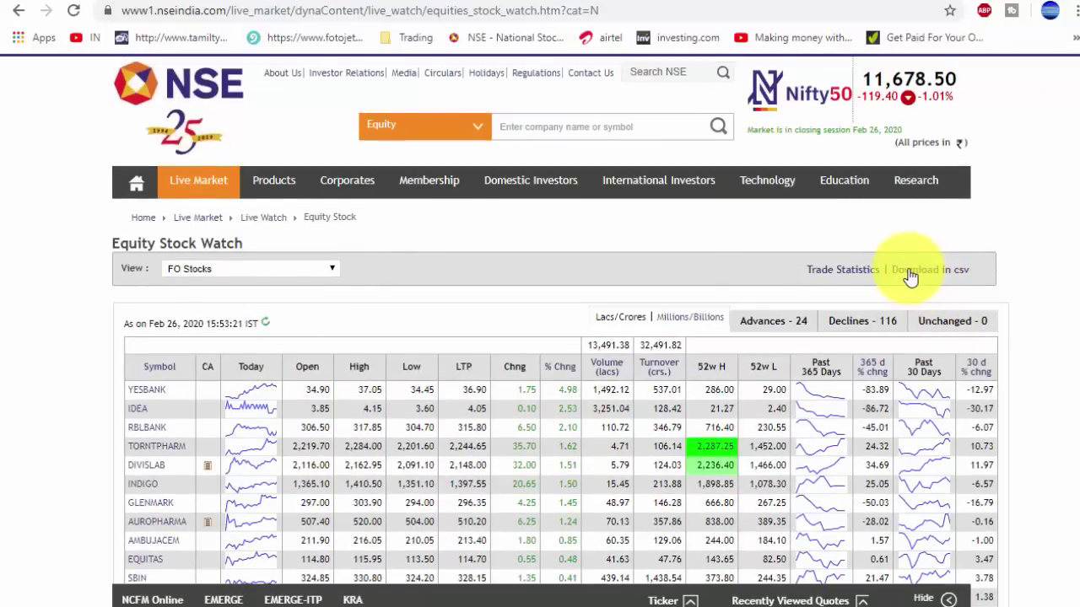
scroll(438, 390, down, 2)
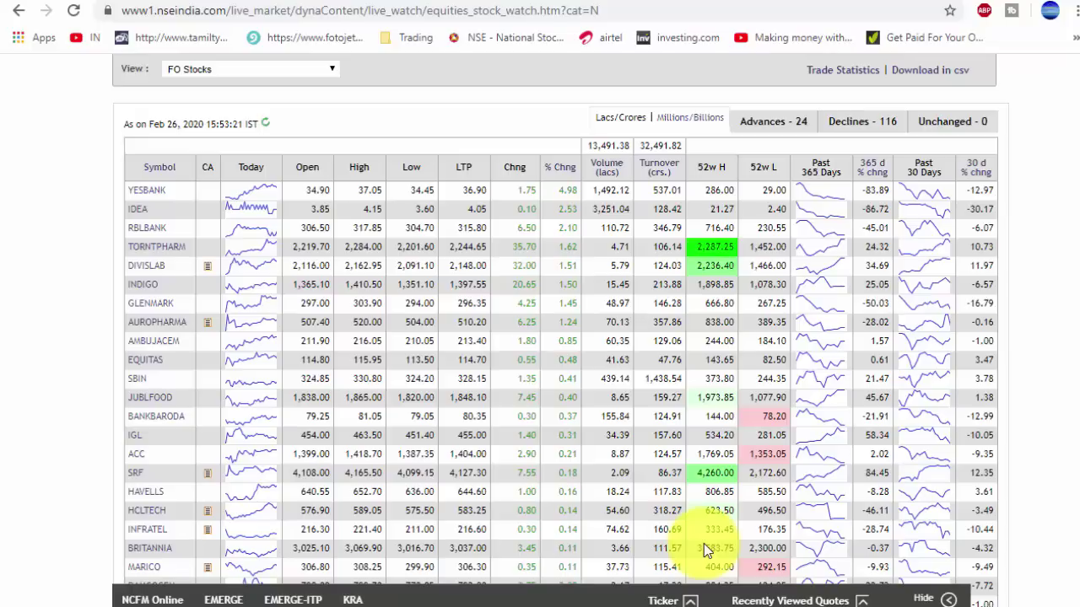
click(949, 76)
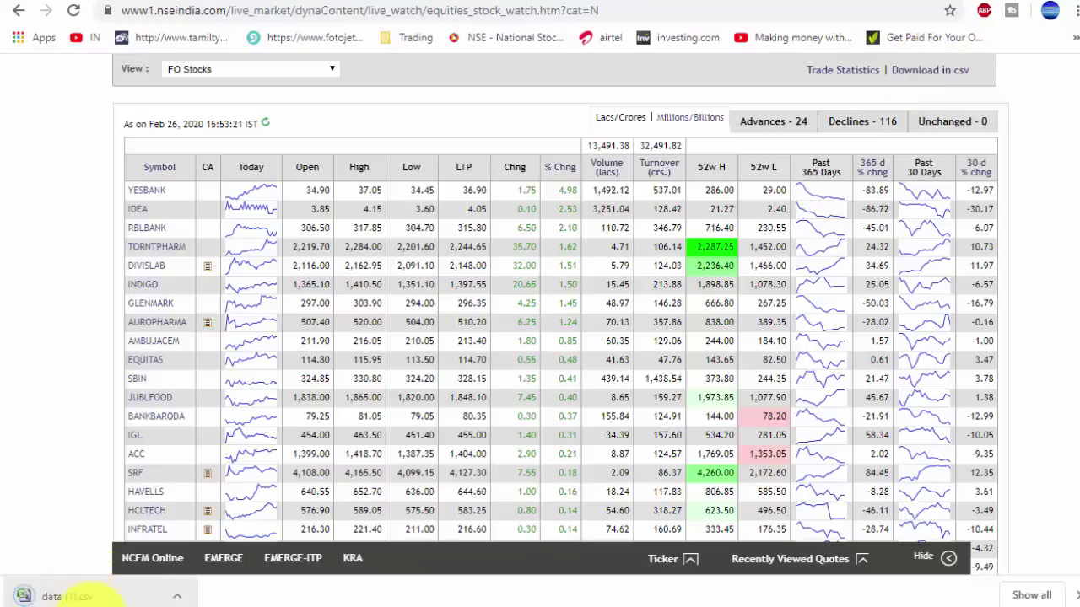
- Open the downloaded data (1).csv in Excel and fit all column widths to their contents
click(74, 599)
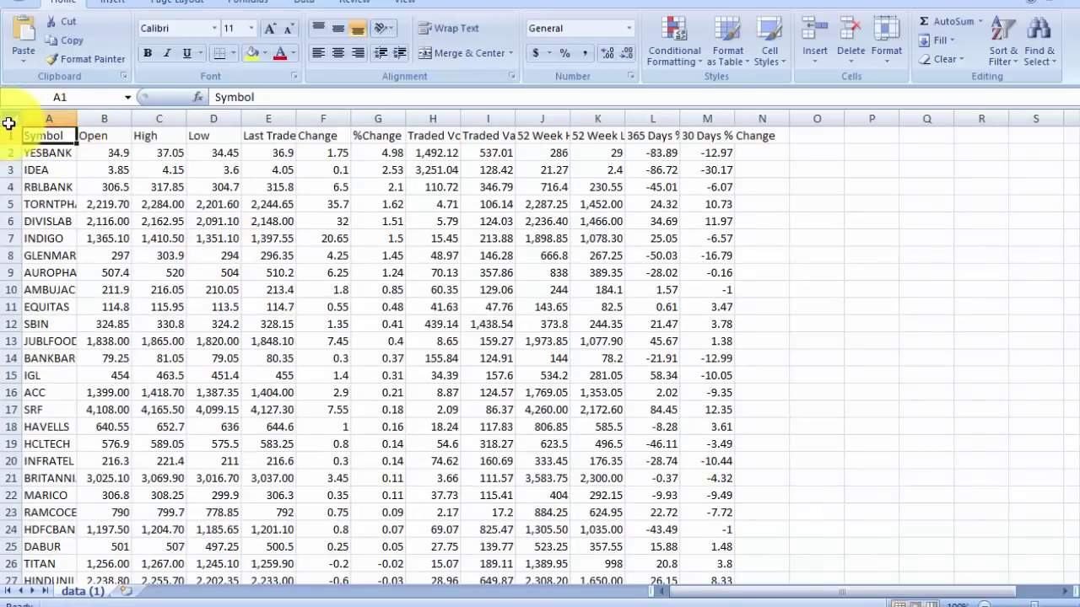
click(10, 119)
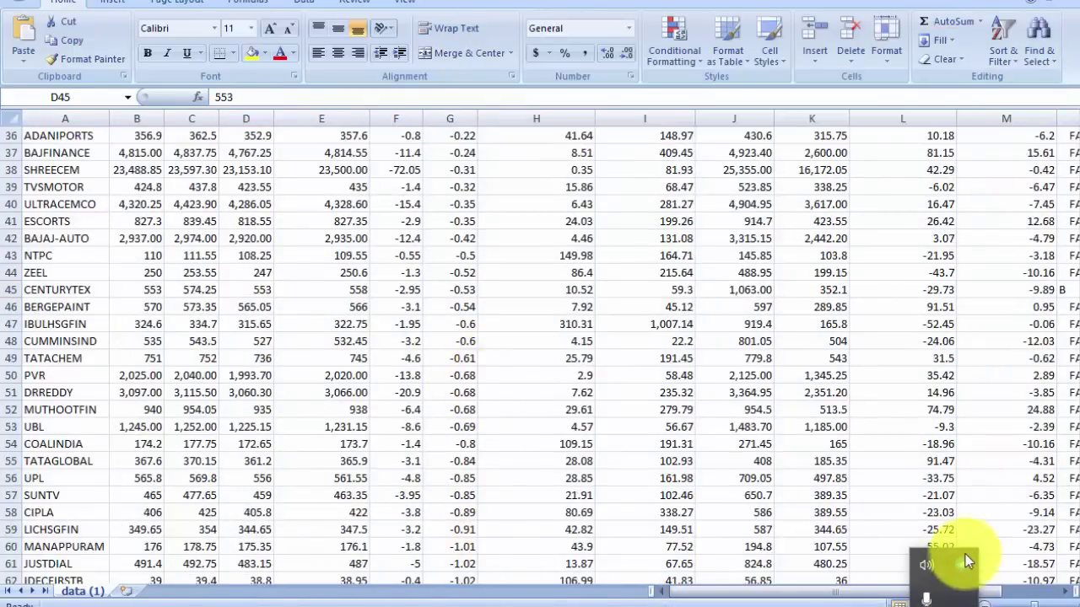
right_click(953, 581)
click(900, 553)
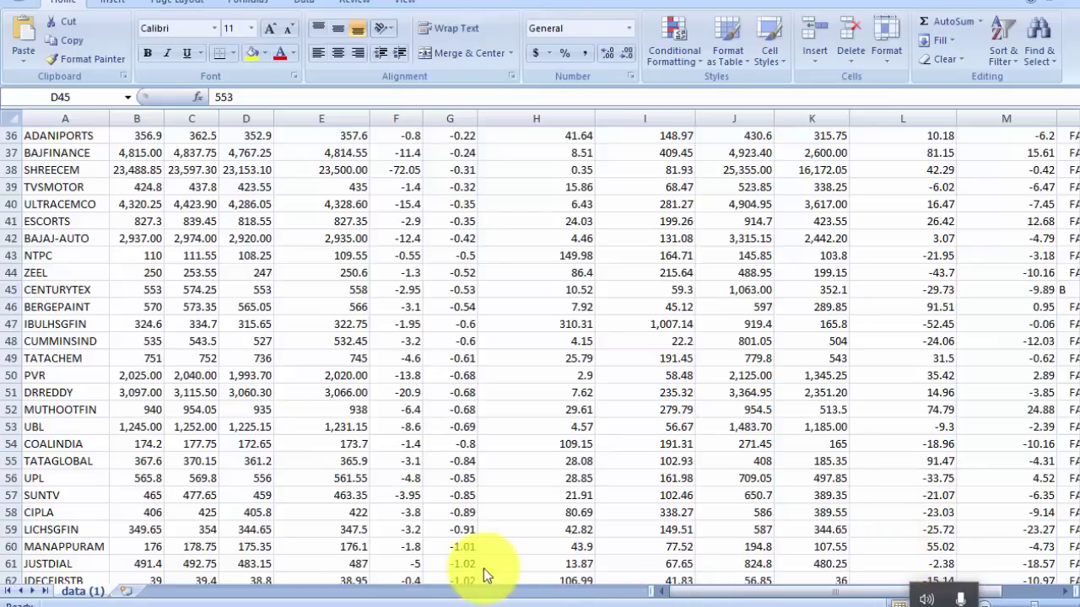
- Examine the nested IF formula in cell N2 that compares the open price with the high and low
scroll(806, 375, up, 5)
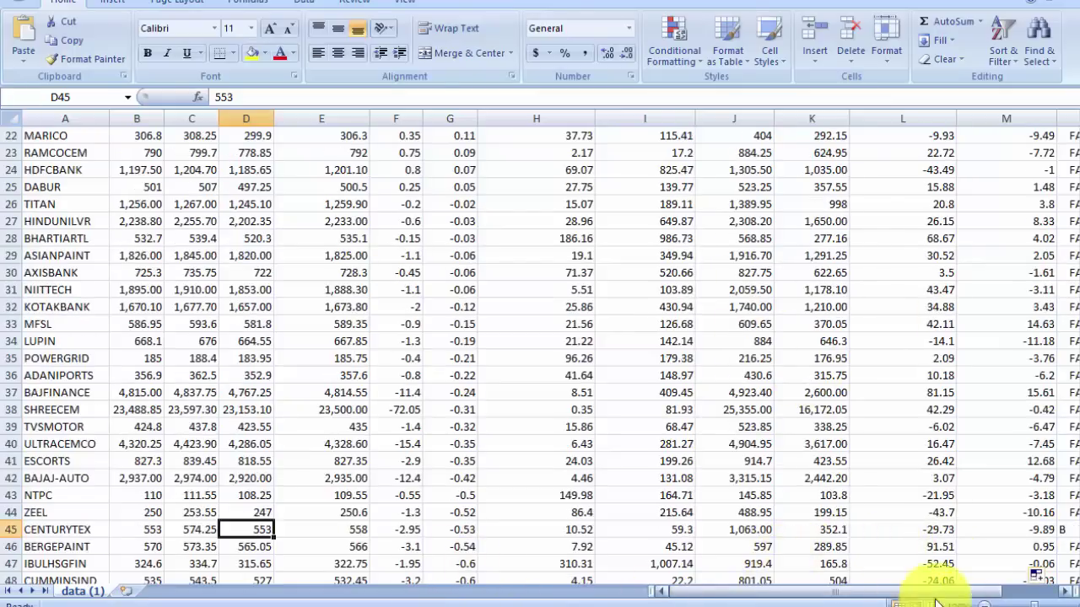
drag(988, 590, 1042, 591)
scroll(465, 285, up, 7)
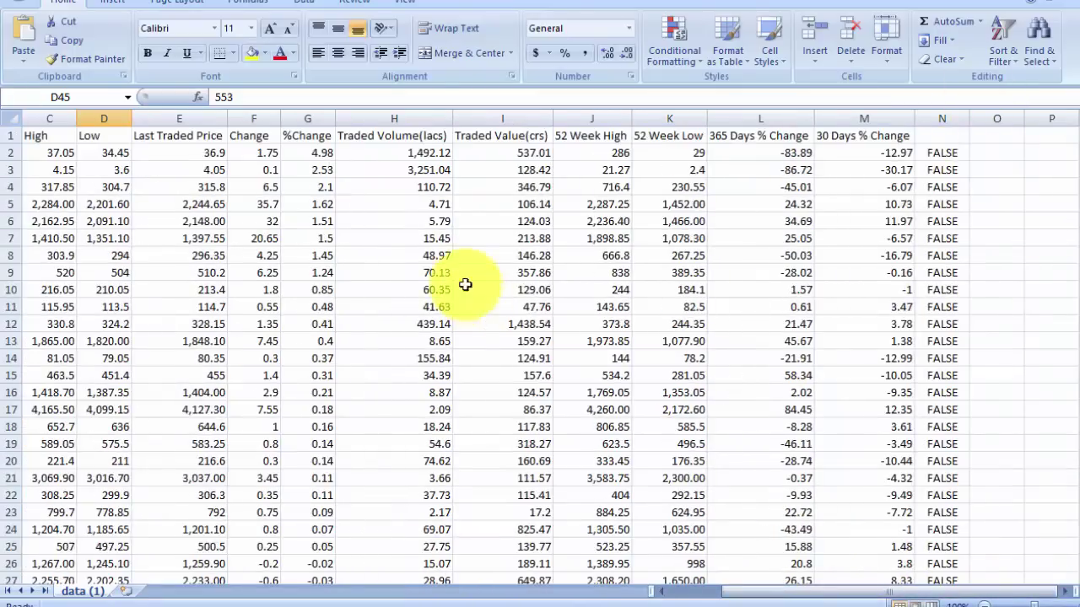
click(942, 152)
click(374, 95)
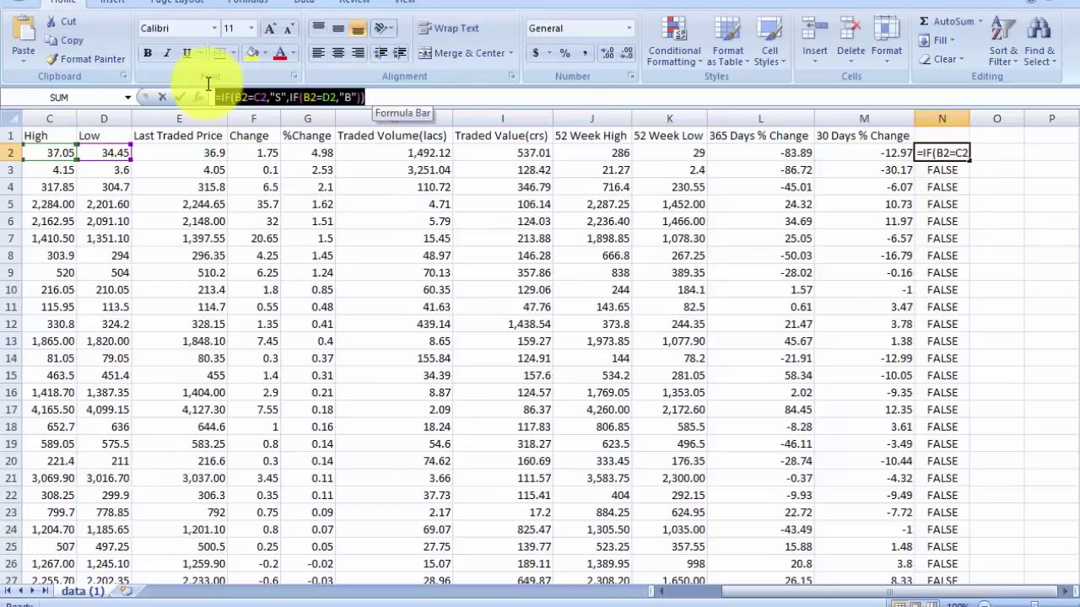
mouse_move(216, 97)
mouse_down()
mouse_move(354, 110)
mouse_move(193, 72)
mouse_move(421, 101)
mouse_move(264, 109)
mouse_move(205, 93)
mouse_up()
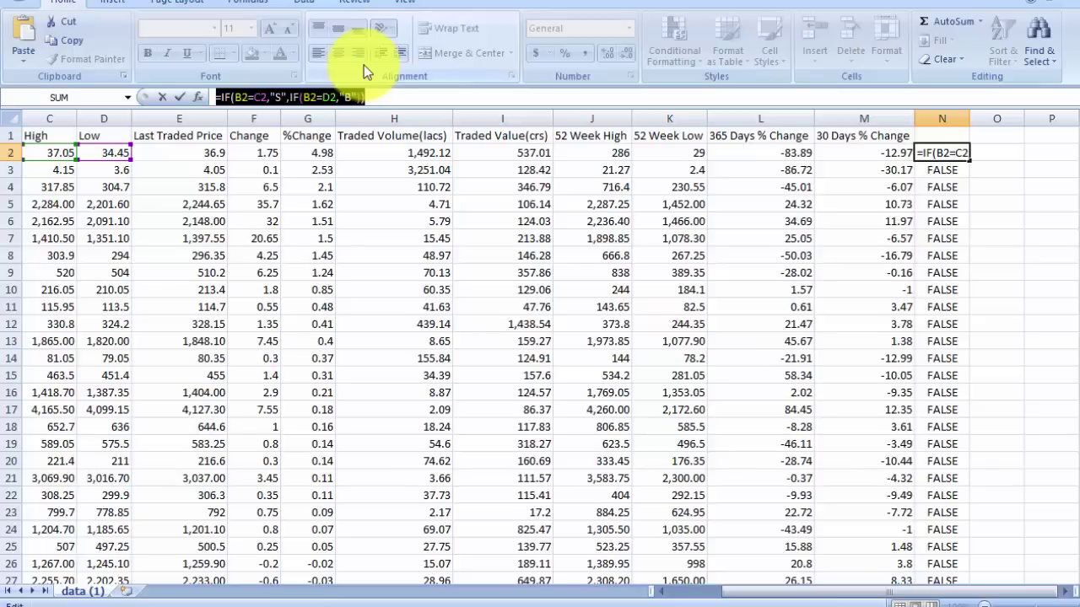
triple_click(371, 93)
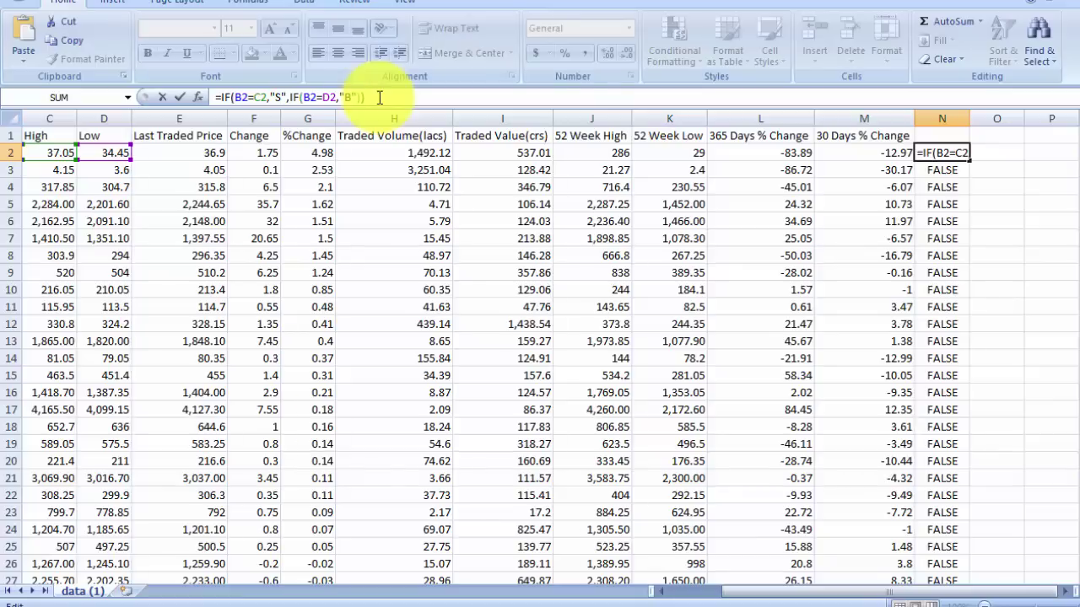
triple_click(380, 97)
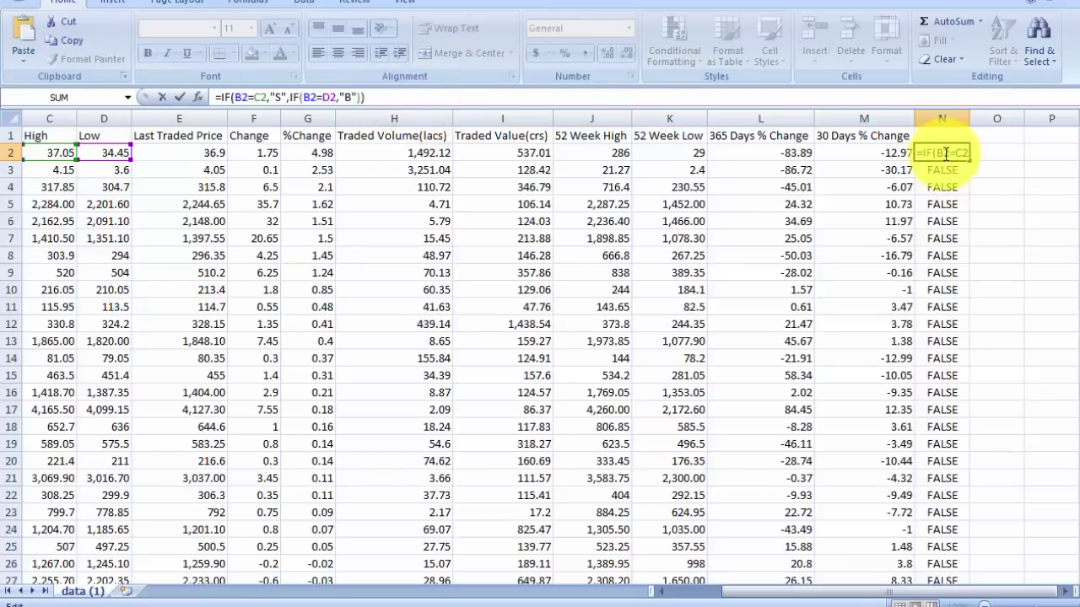
click(995, 153)
click(992, 220)
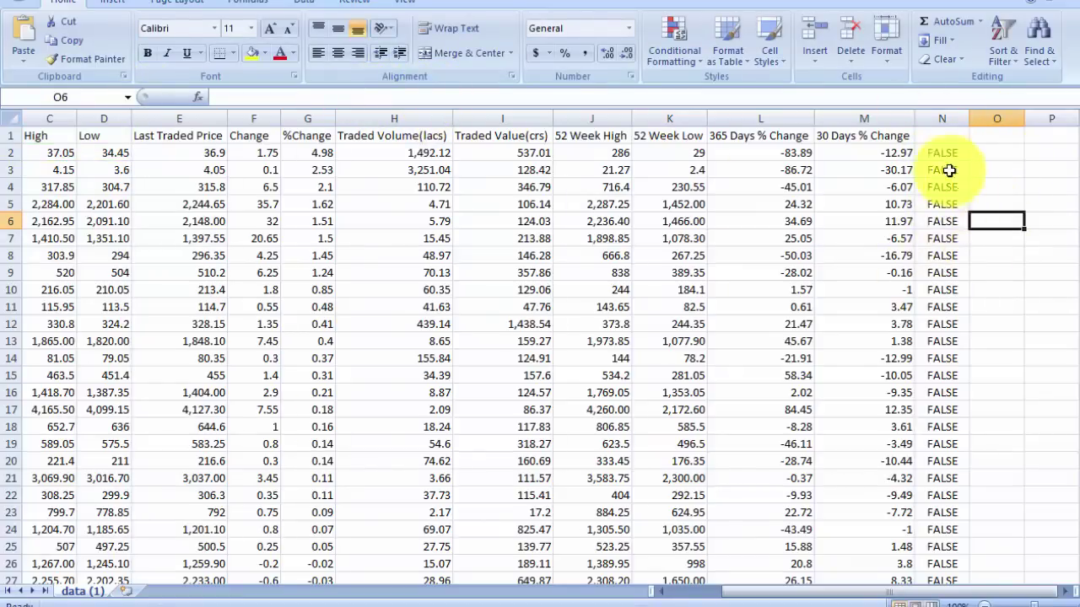
- Look through the formula results in column N for stocks marked S or B
scroll(953, 177, down, 2)
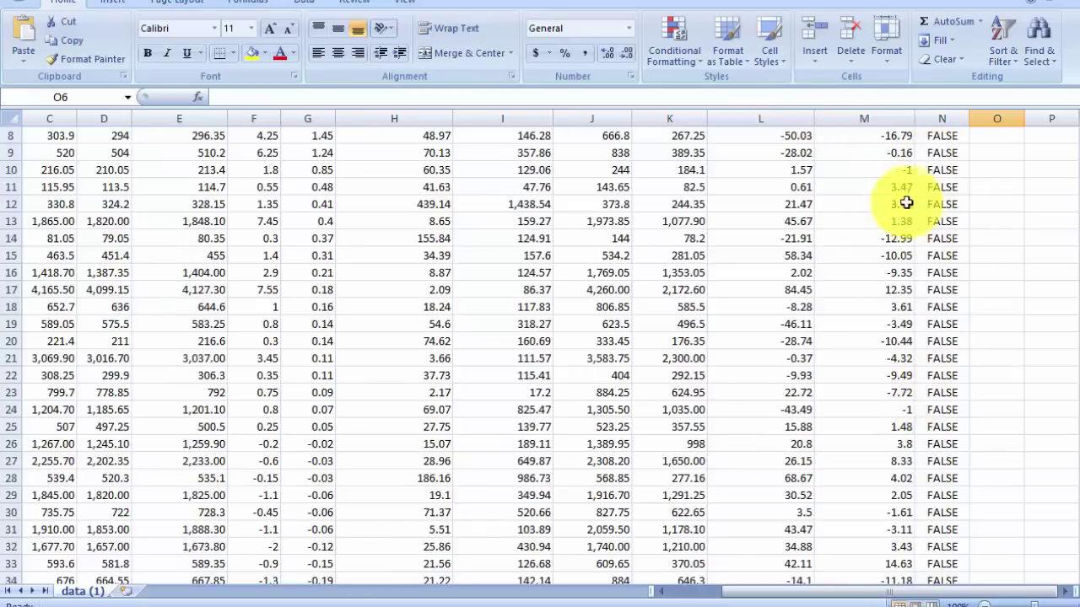
scroll(911, 198, down, 7)
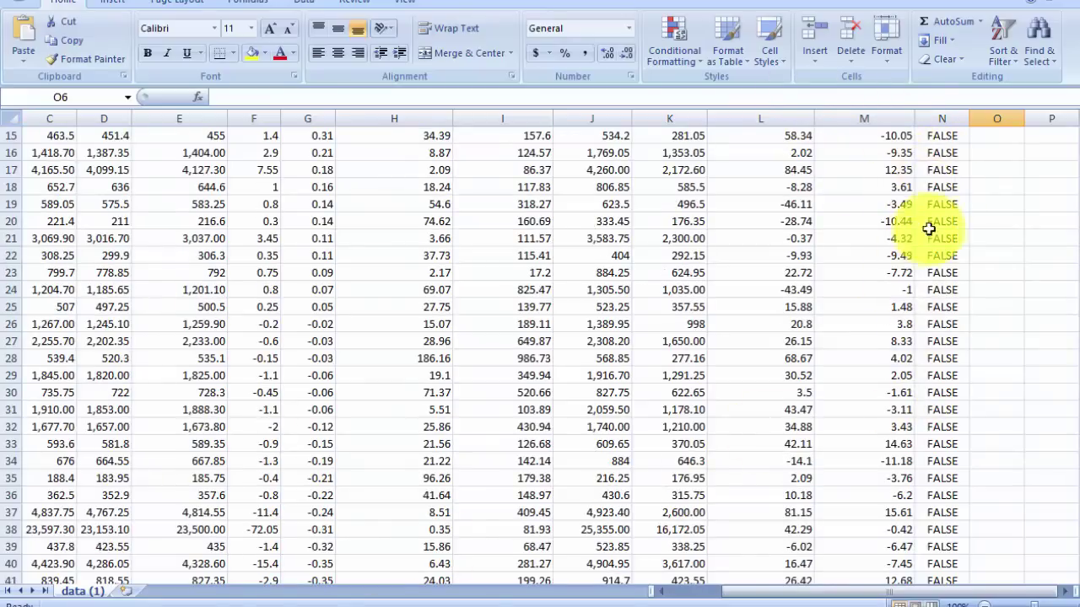
scroll(970, 186, up, 10)
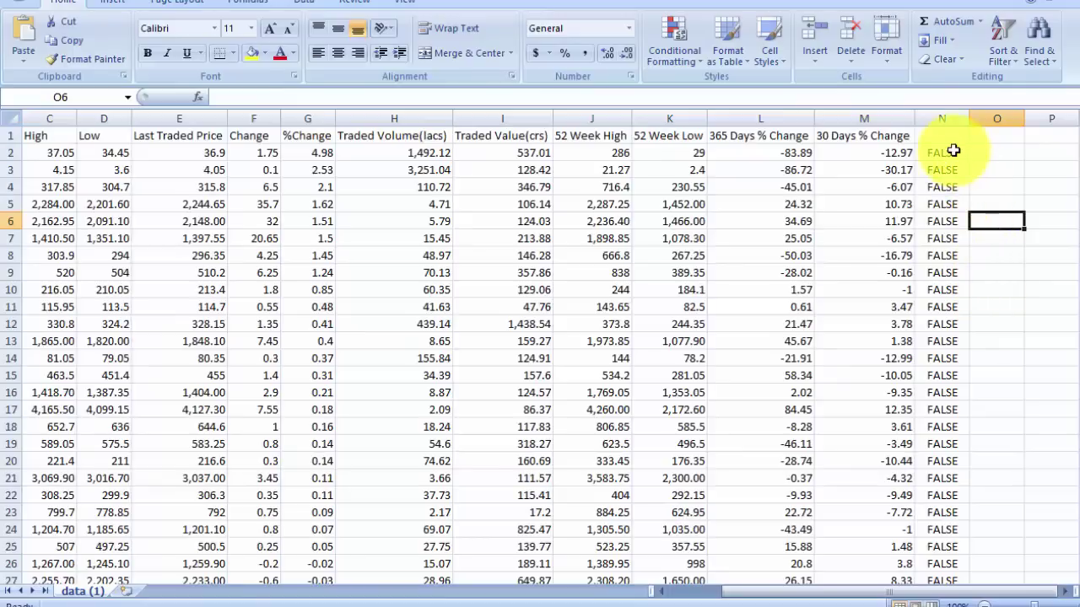
drag(945, 153, 949, 392)
scroll(951, 336, down, 9)
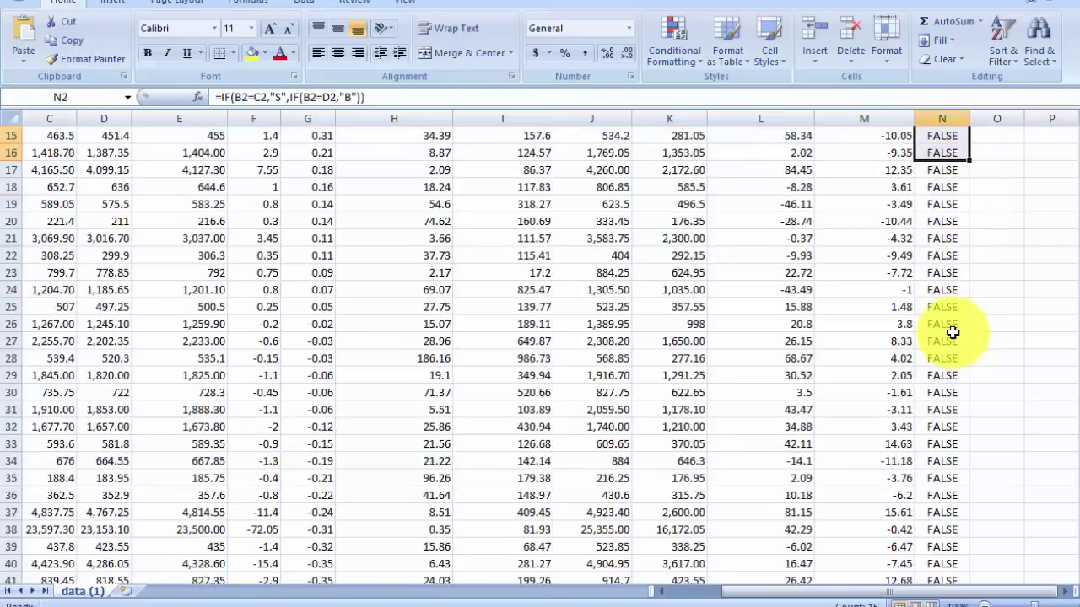
scroll(952, 332, down, 2)
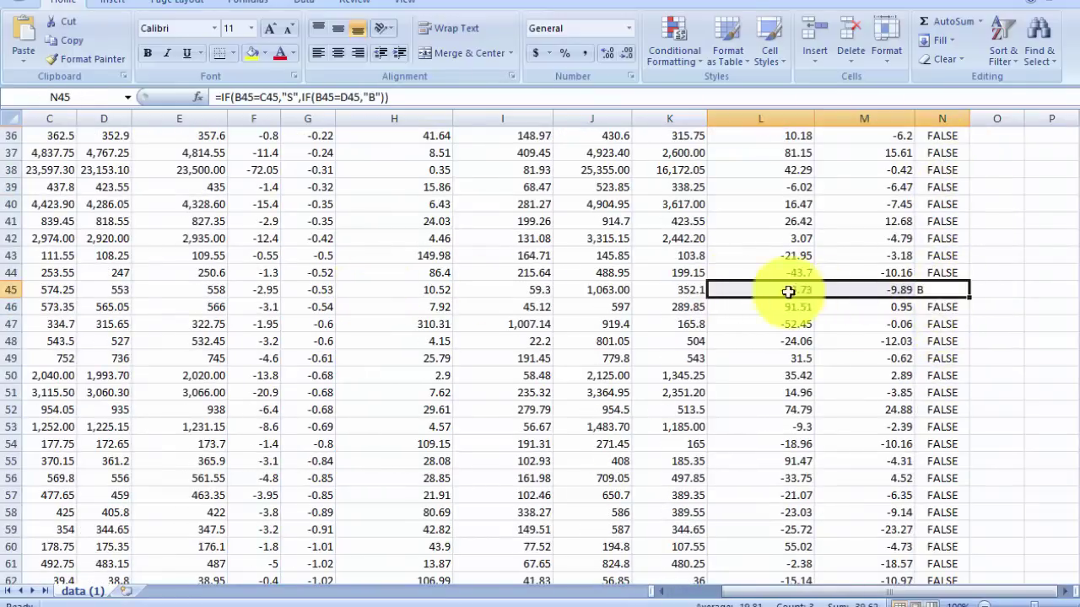
- Change the CENTURYTEX row's 365 Days % Change cell, L45, to the formula =1:1-29.73
click(726, 291)
key(F2)
text(=)
click(38, 291)
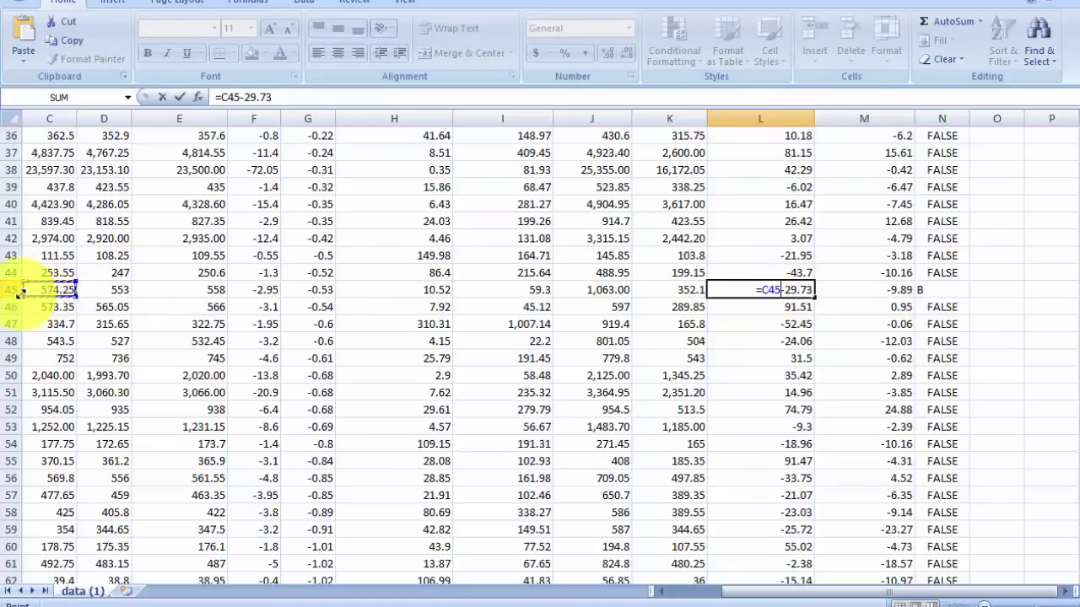
drag(796, 593, 594, 576)
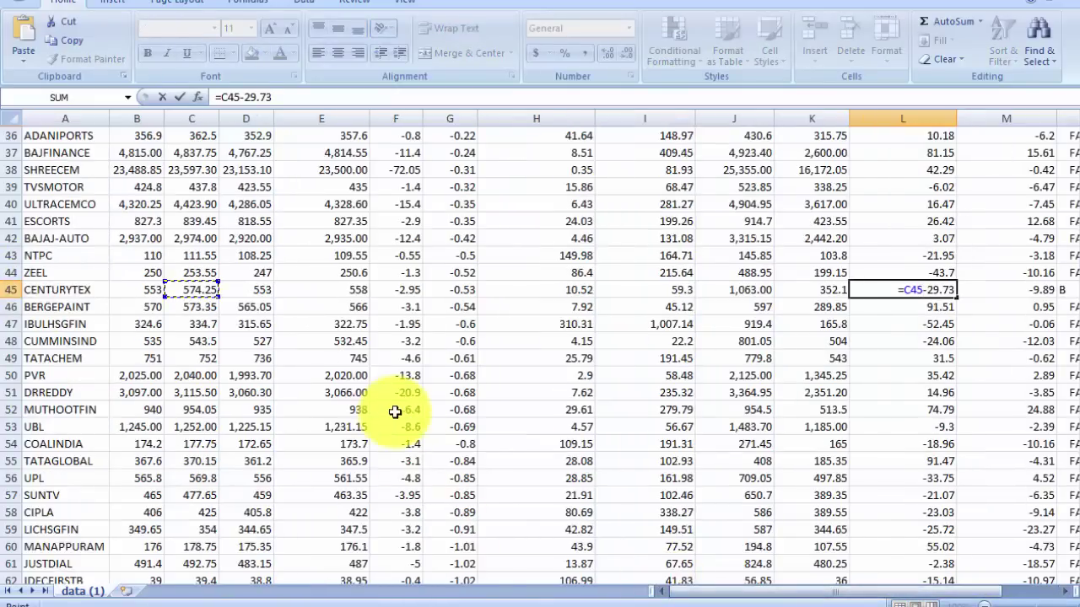
click(73, 290)
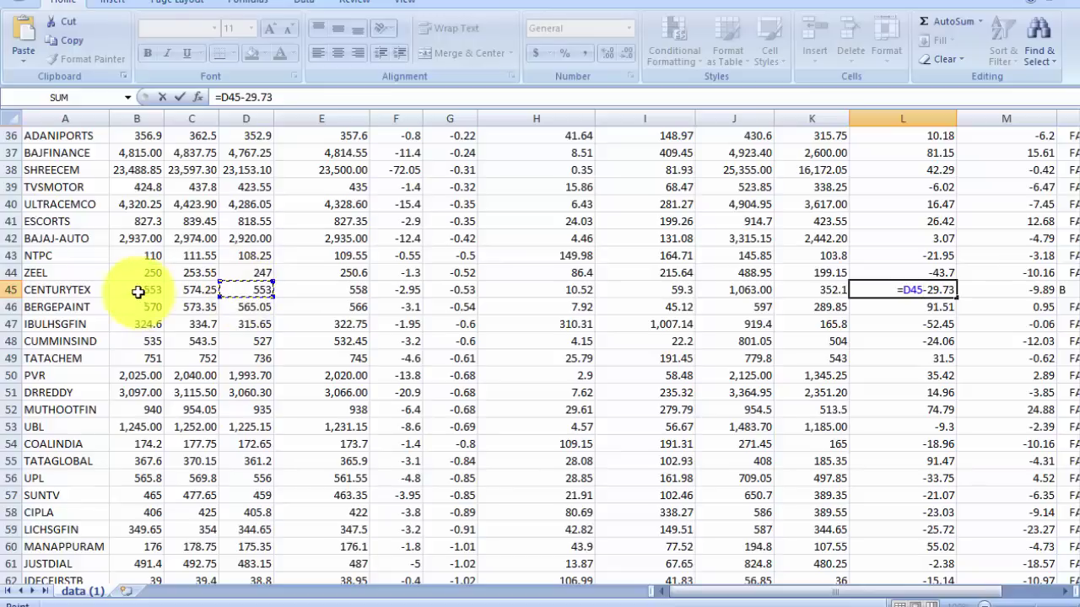
drag(133, 289, 239, 288)
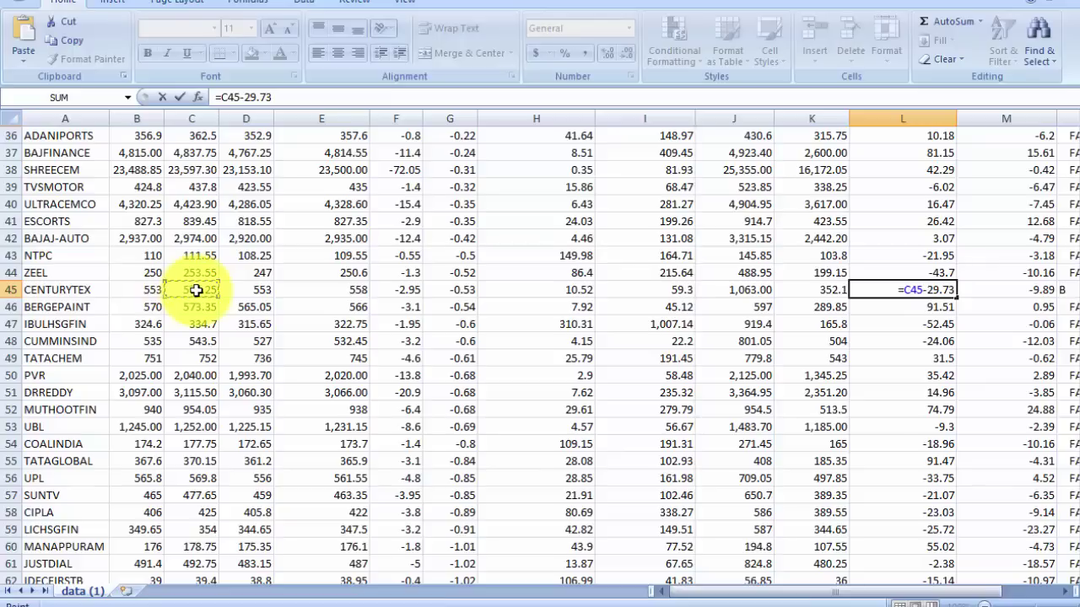
click(323, 289)
scroll(316, 289, up, 12)
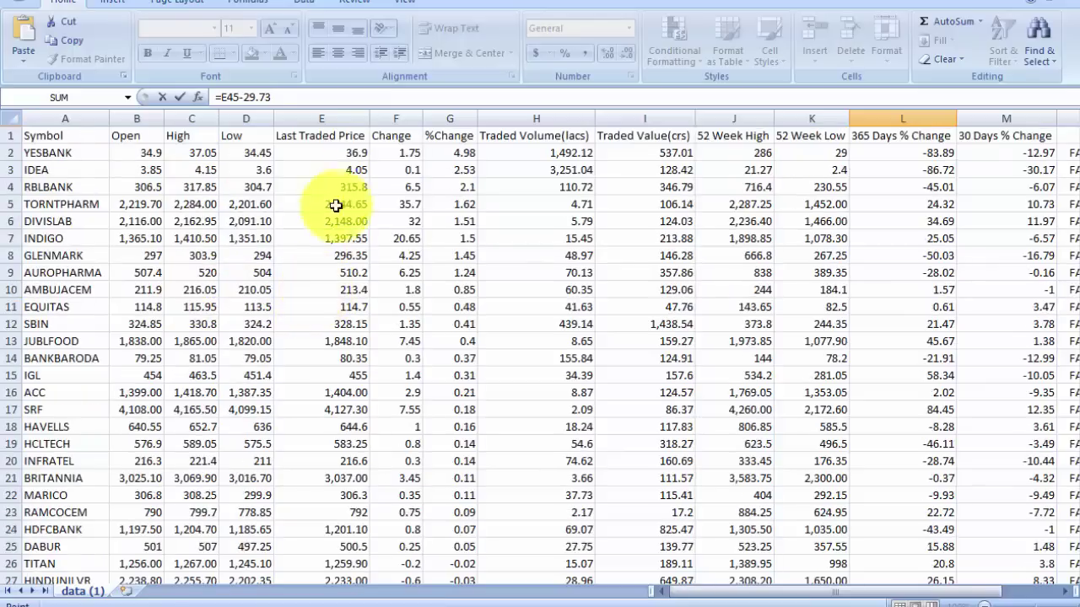
click(7, 128)
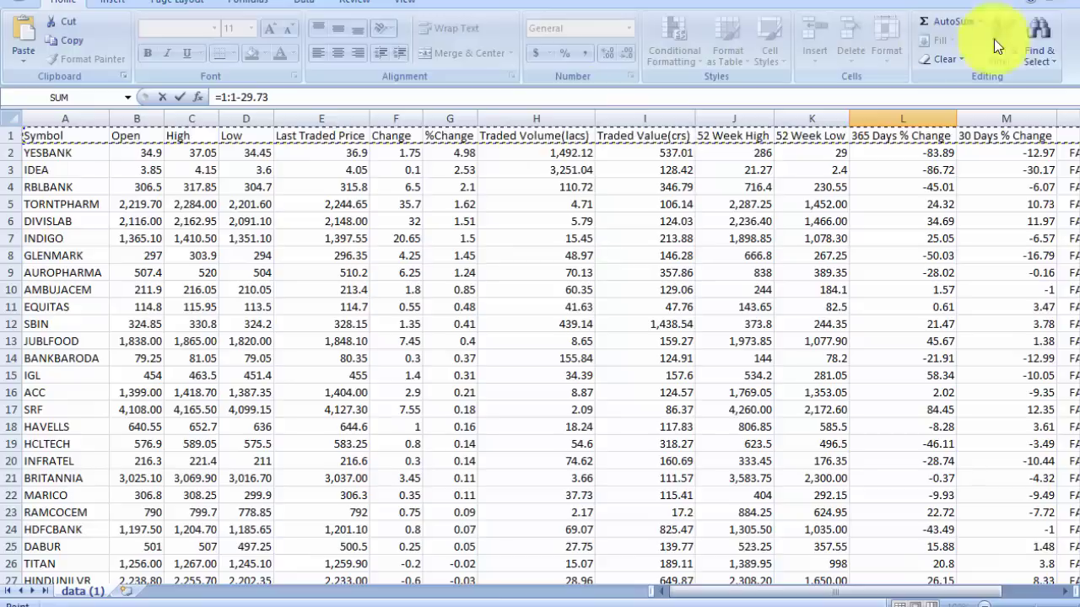
- Freeze the top row with the column headings and check it by scrolling through the stock list
click(1039, 53)
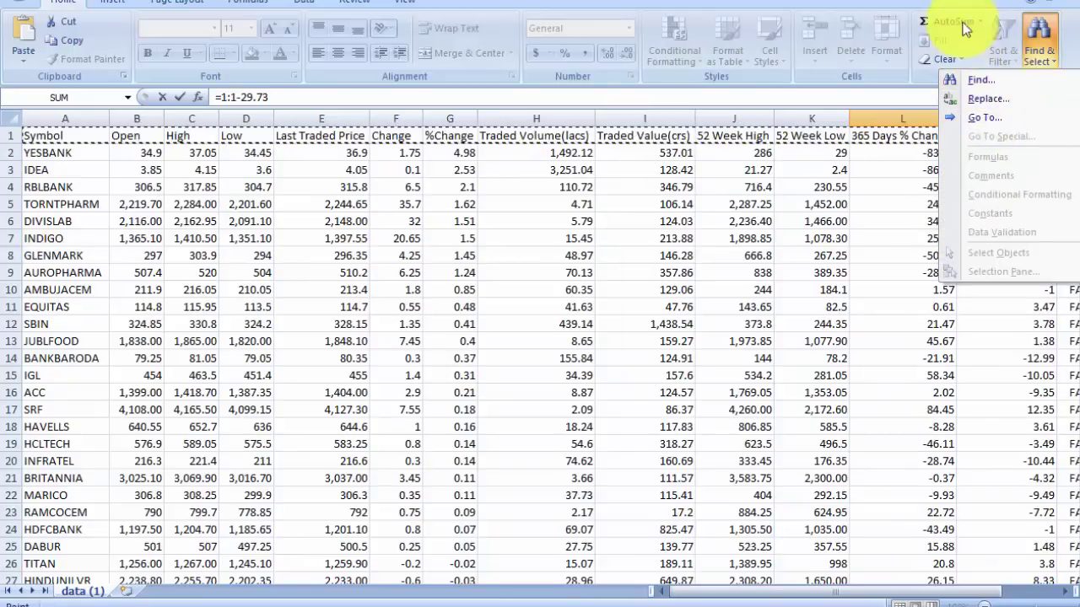
click(955, 155)
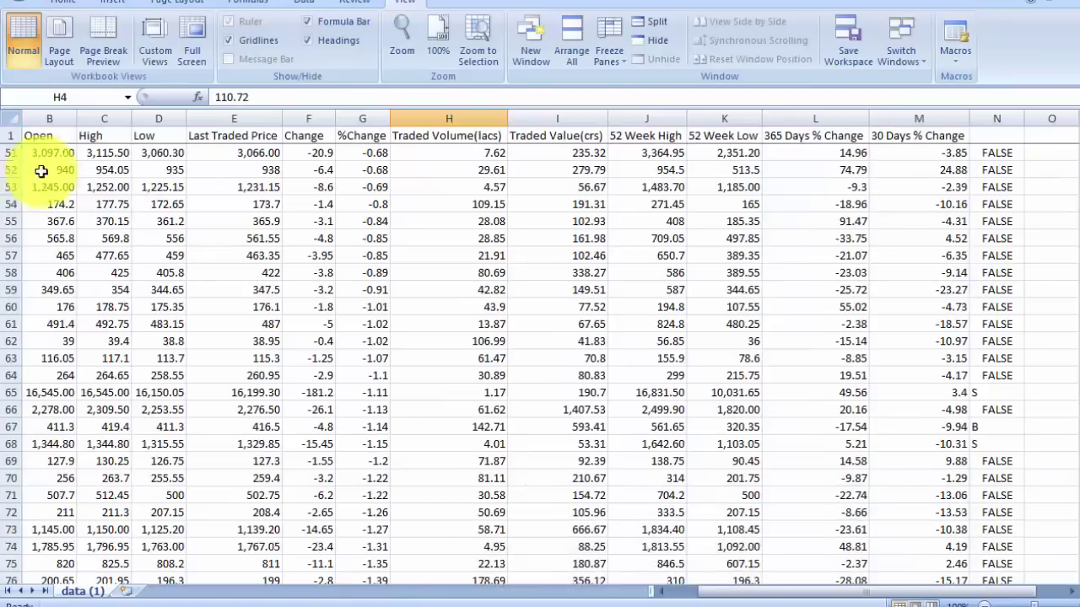
drag(50, 137, 953, 137)
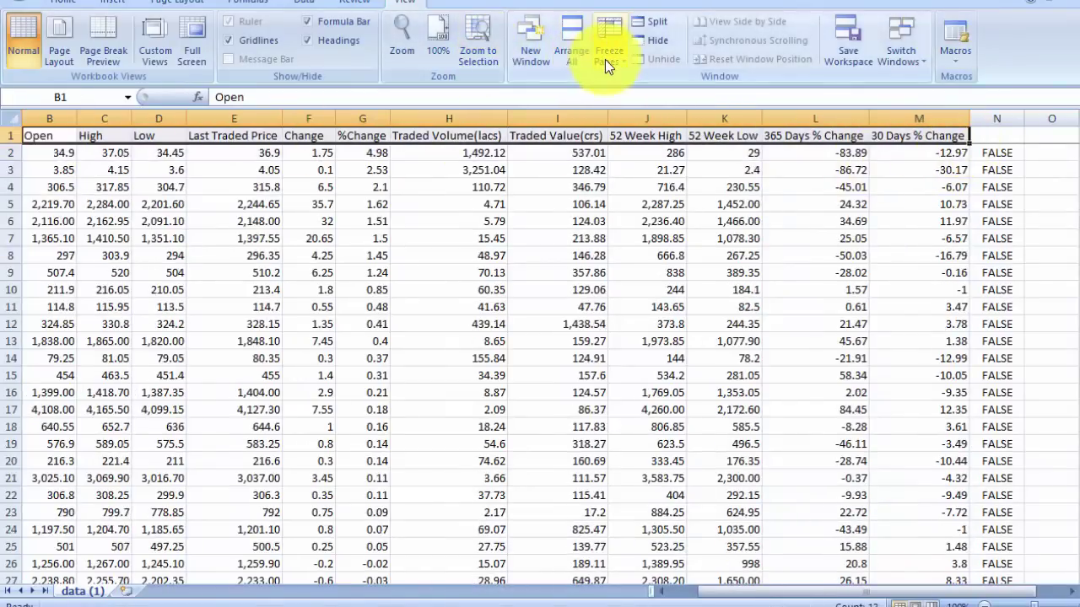
click(606, 59)
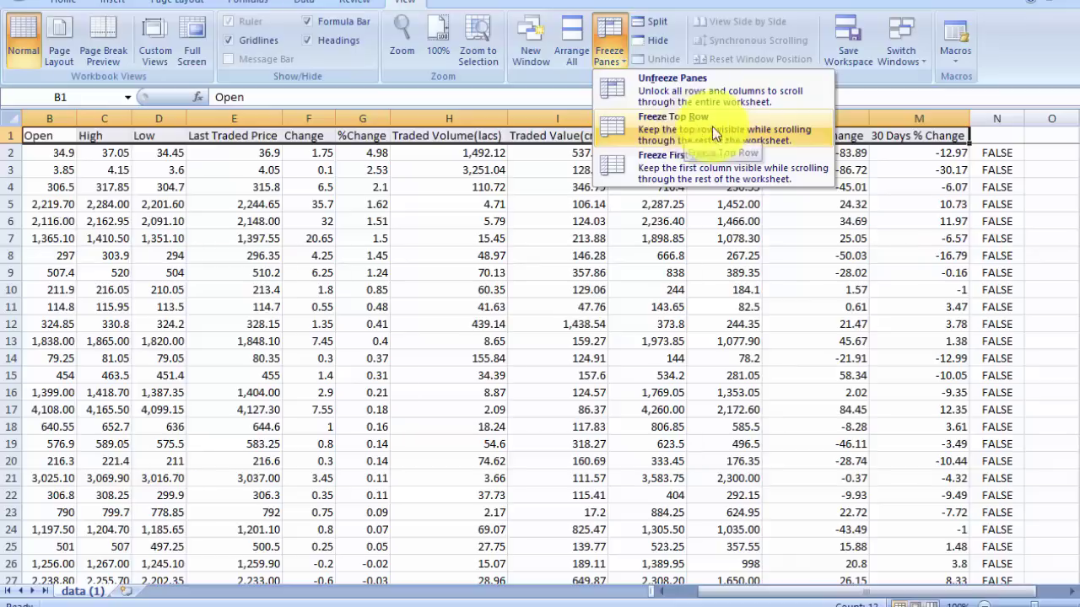
click(673, 127)
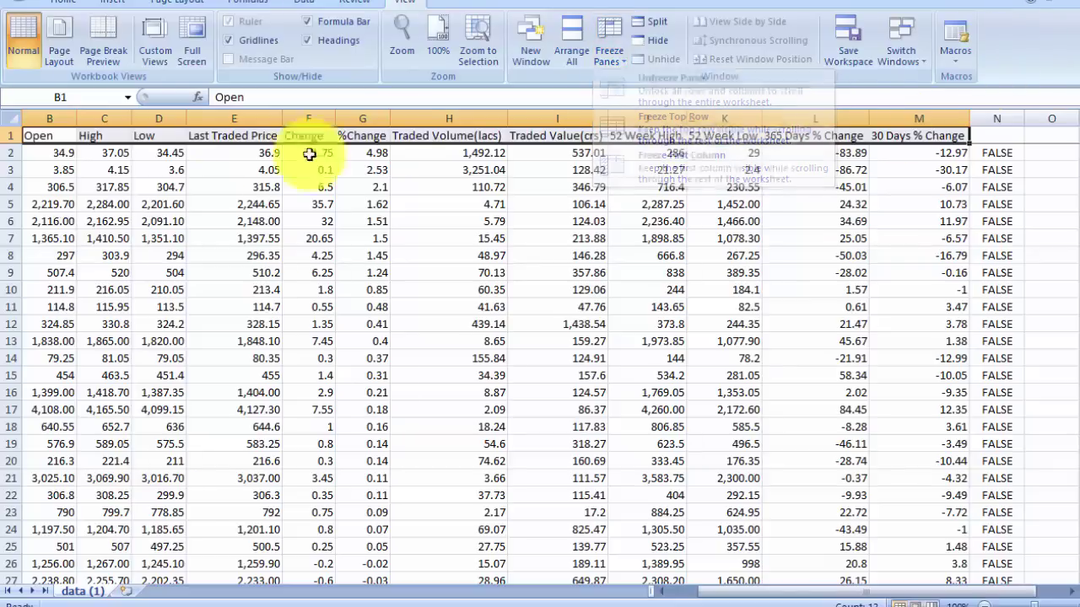
scroll(277, 281, down, 9)
scroll(320, 295, down, 14)
click(429, 166)
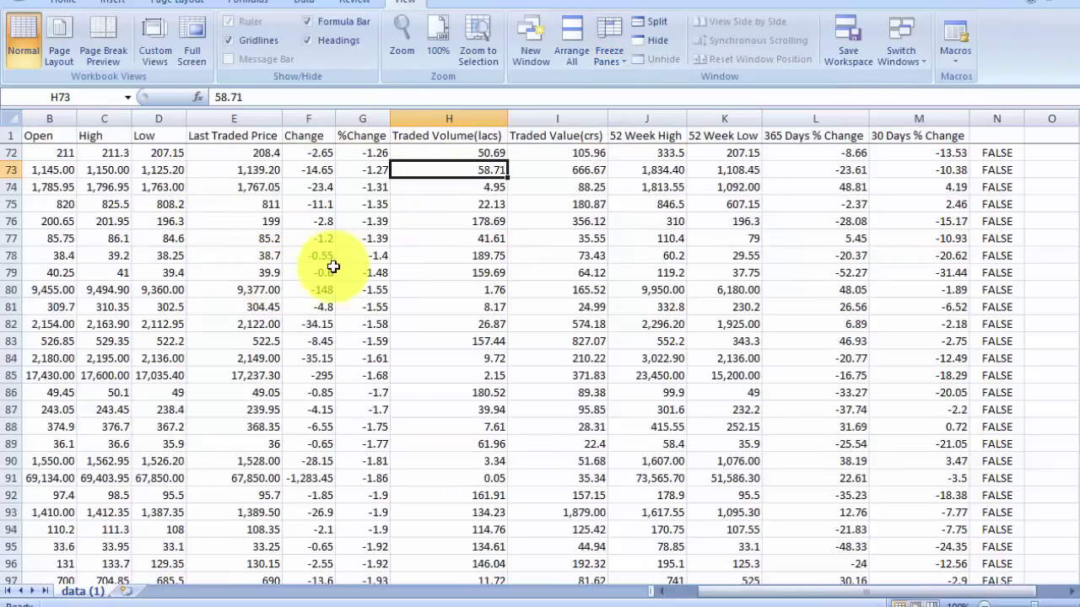
scroll(253, 278, up, 20)
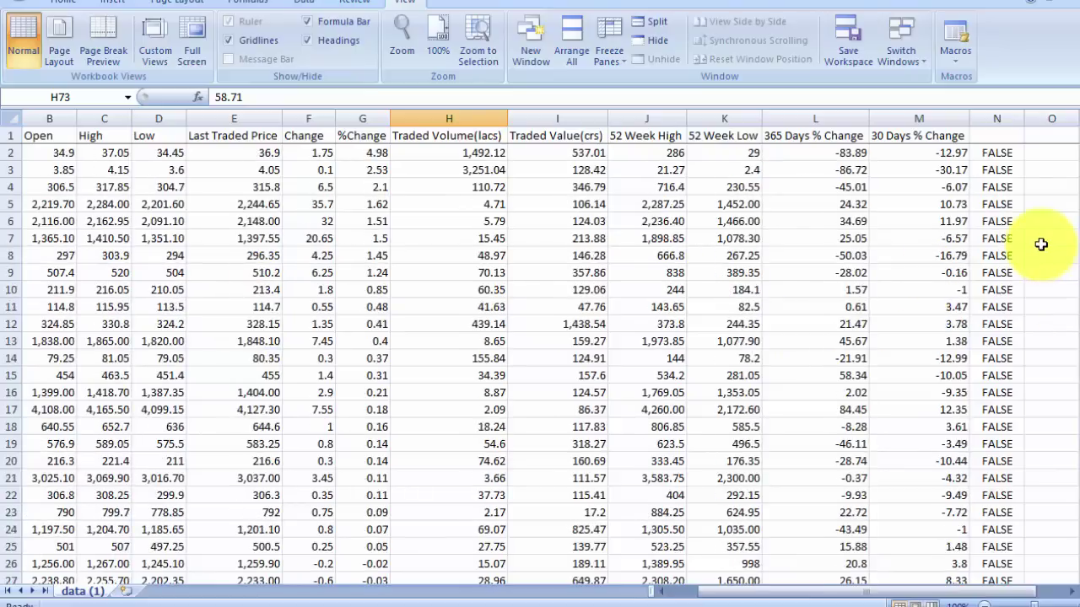
- Find the CENTURYTEX row marked B in column N and highlight it from N45 back to the symbol column
scroll(1035, 287, down, 12)
click(1002, 291)
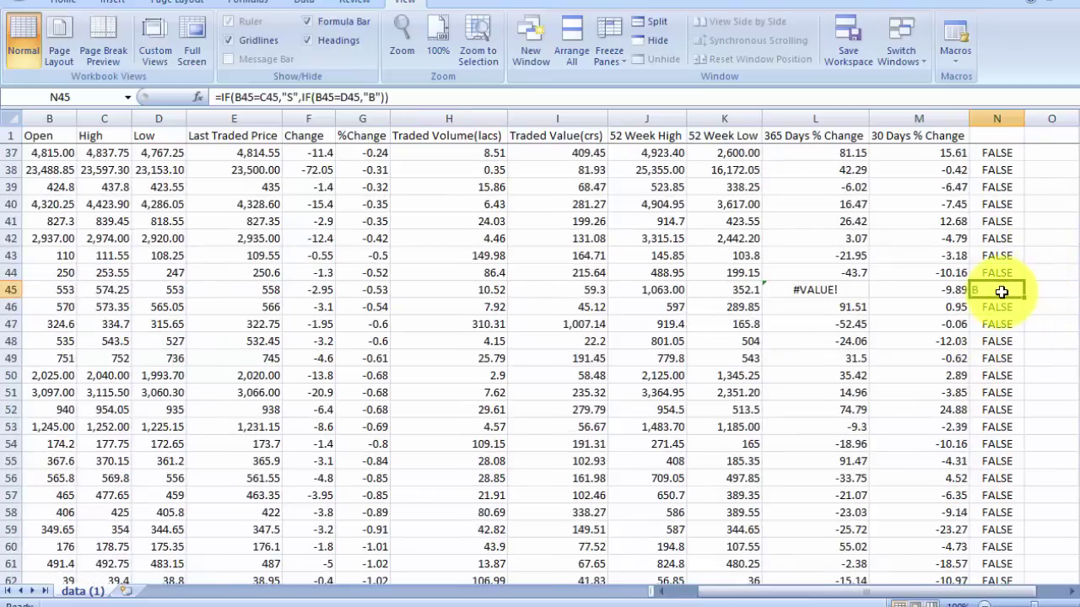
drag(997, 288, 103, 287)
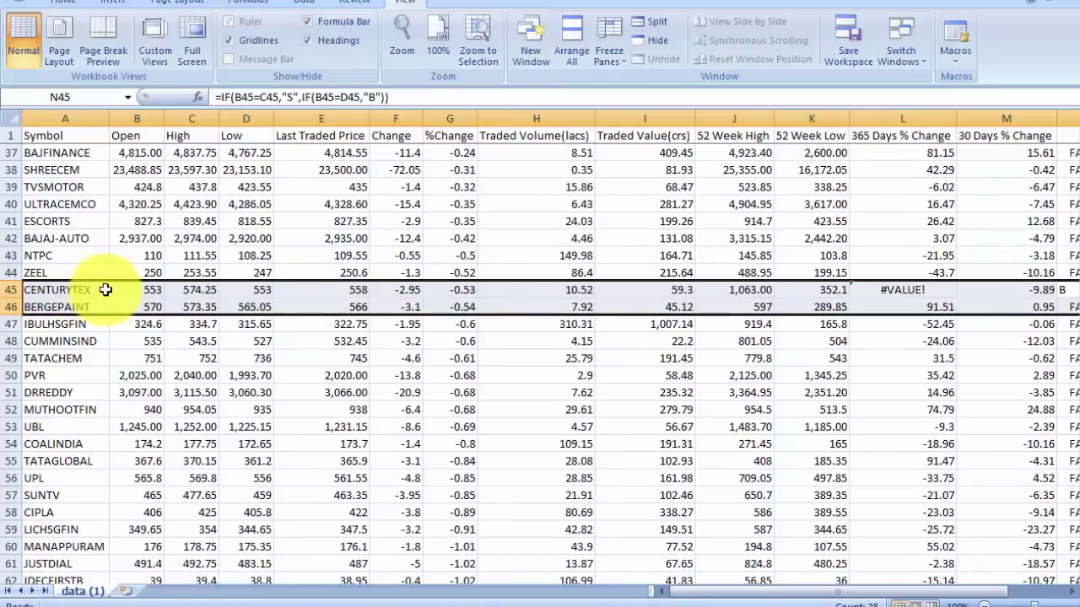
- Format the heading row, row 1, with a yellow fill and bold text
click(104, 287)
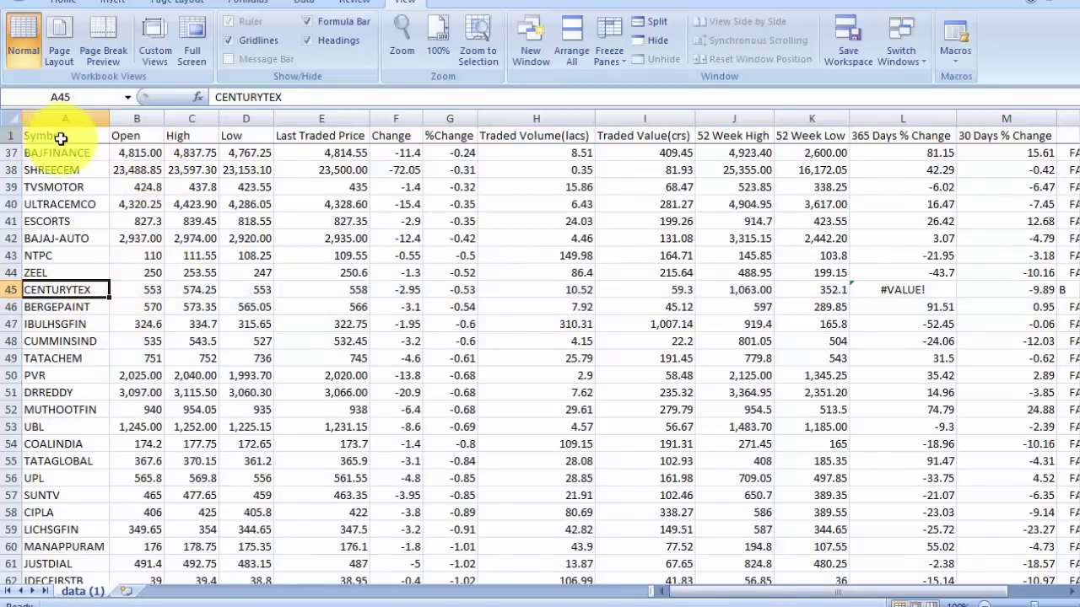
click(11, 135)
click(102, 4)
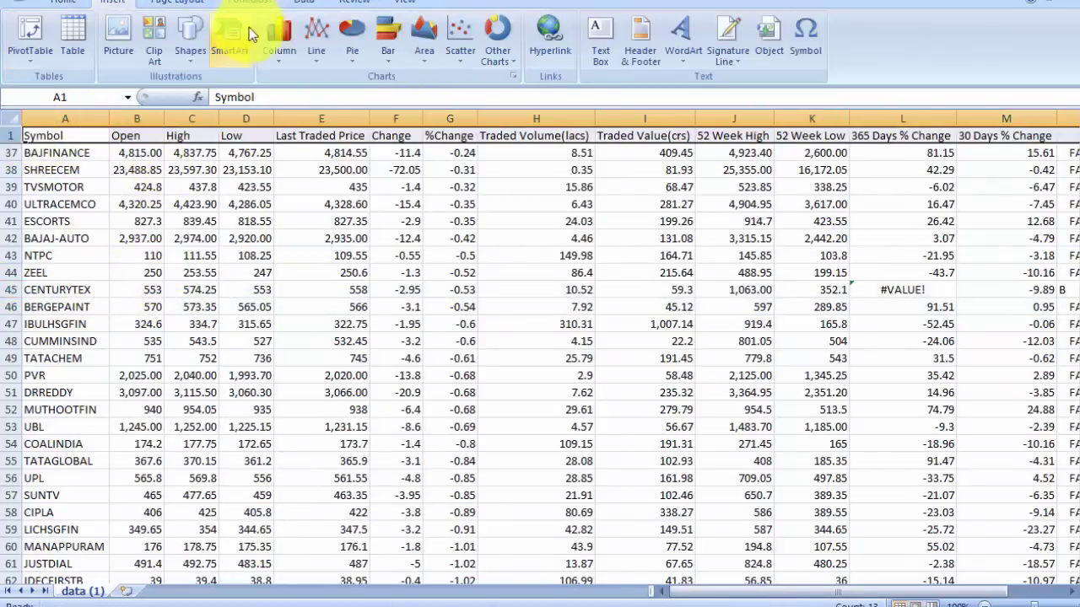
click(59, 2)
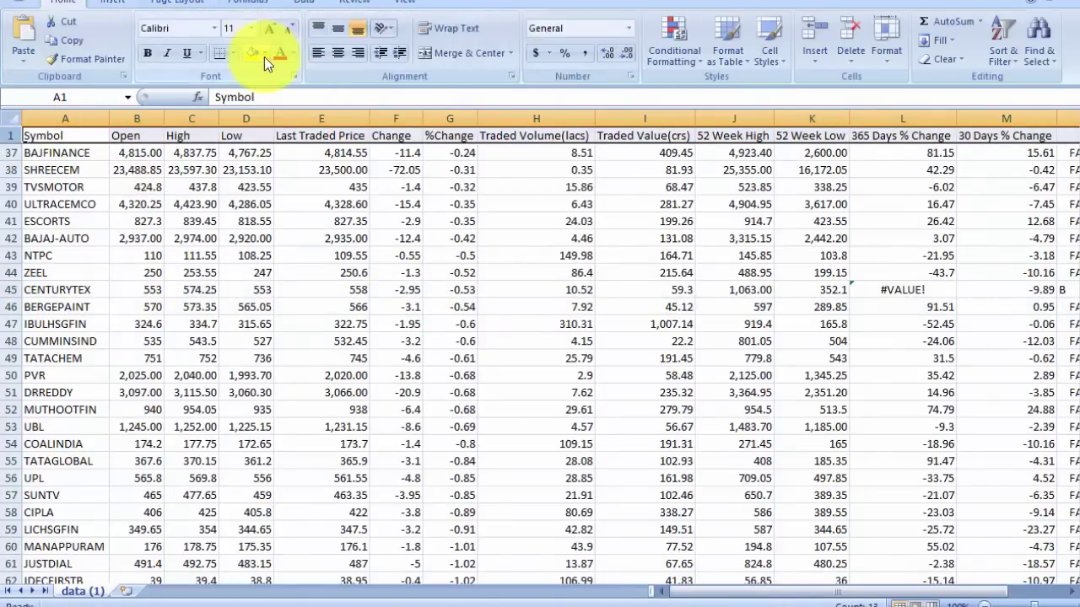
click(254, 54)
click(147, 52)
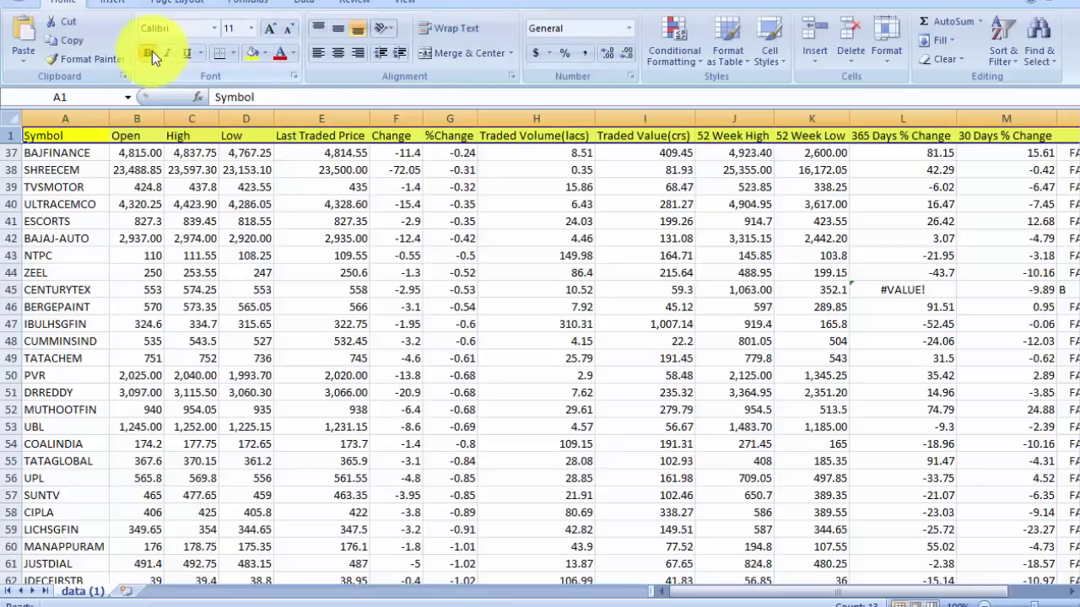
click(253, 205)
click(301, 187)
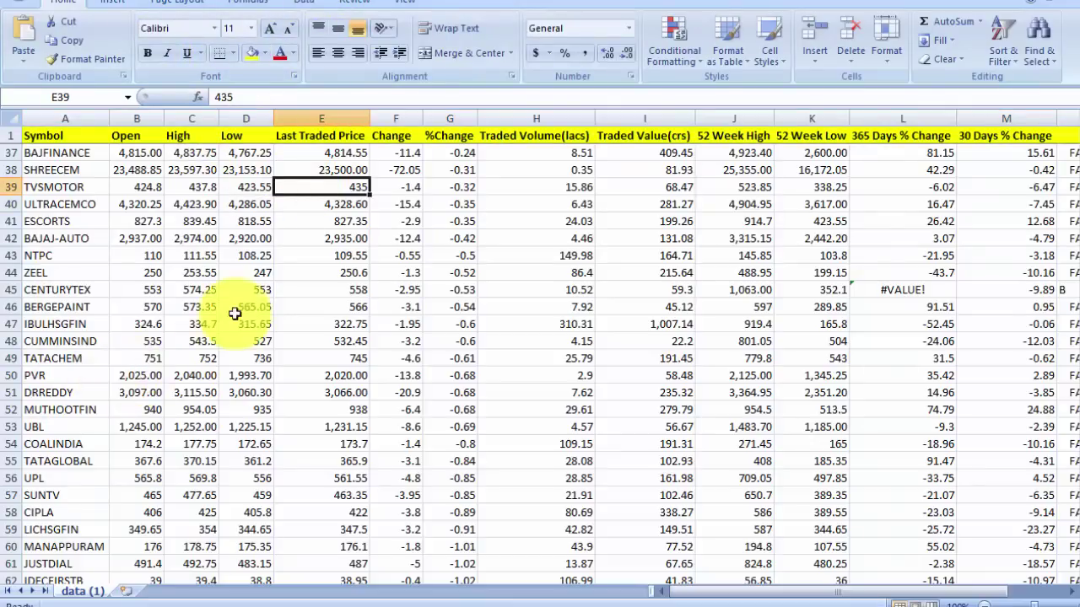
- Examine the CENTURYTEX row's Open, High, Low, Last Traded Price and Change values against its B mark
scroll(259, 299, down, 2)
scroll(259, 300, down, 5)
scroll(234, 273, up, 5)
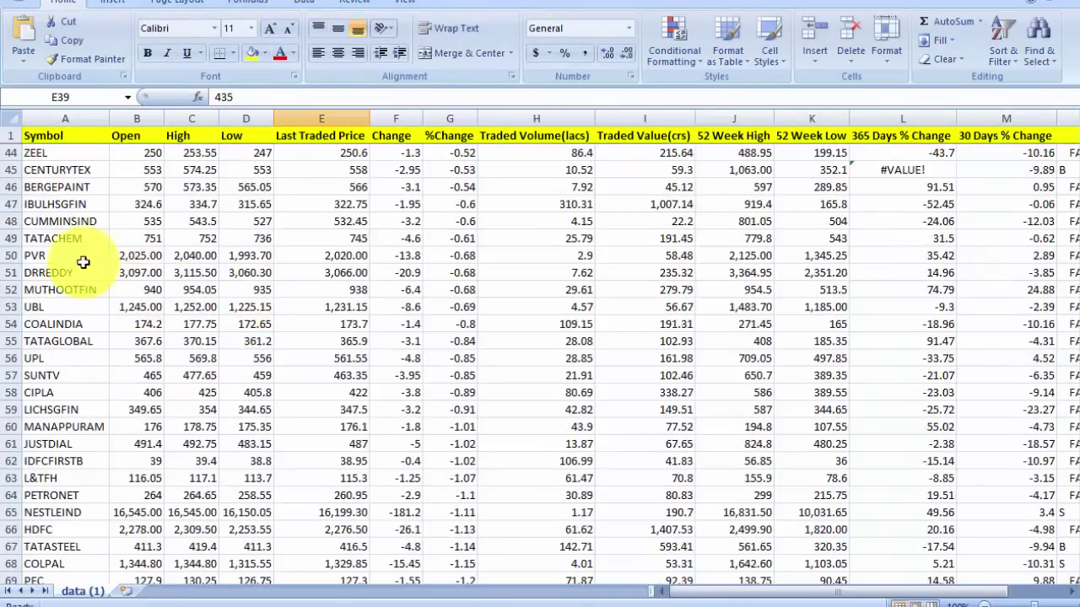
click(142, 169)
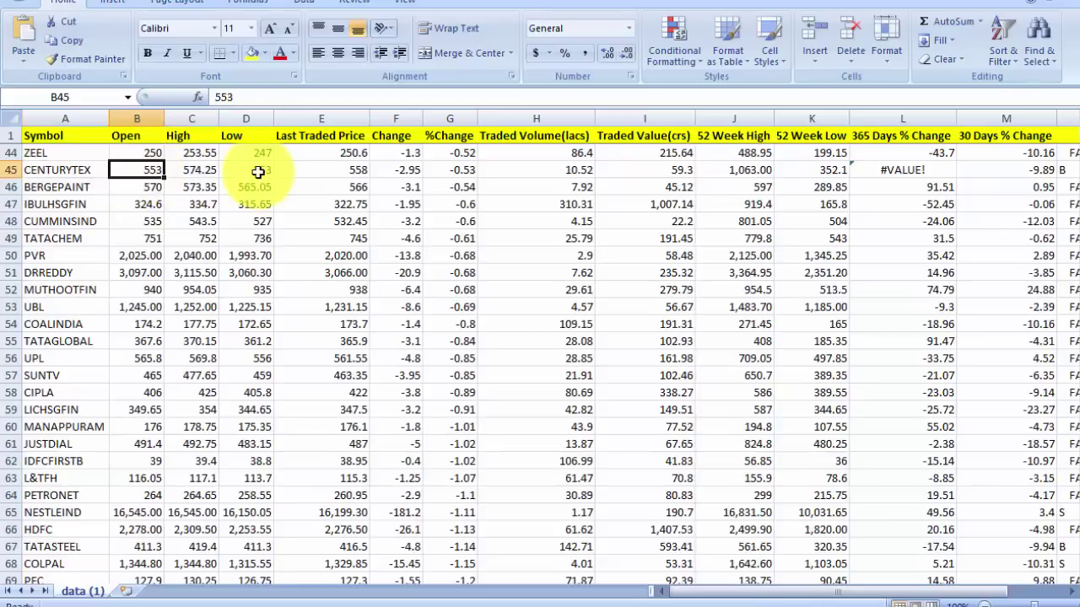
click(226, 170)
click(177, 169)
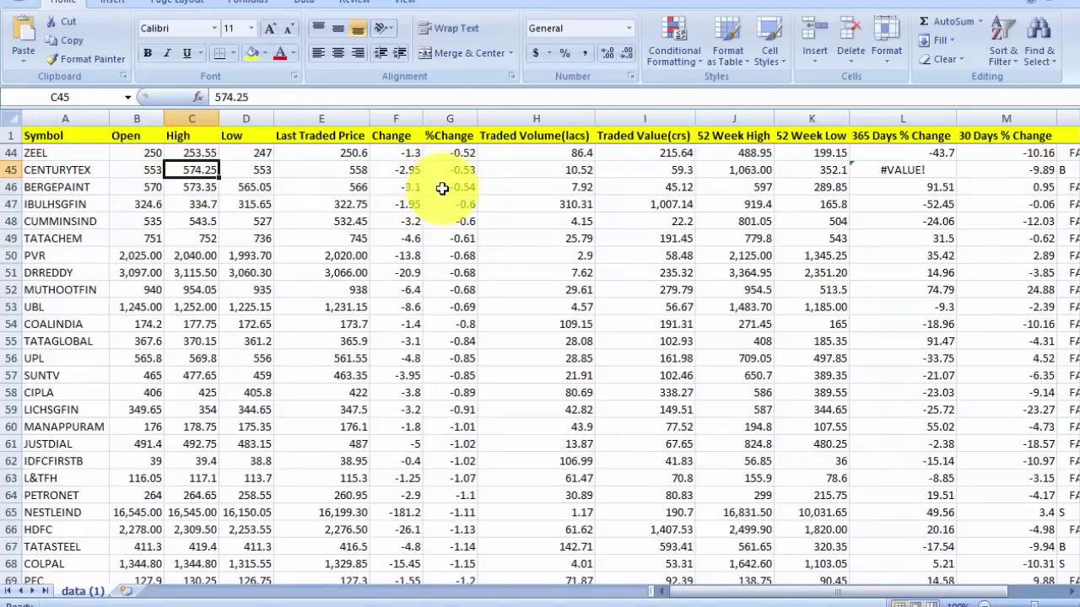
click(384, 172)
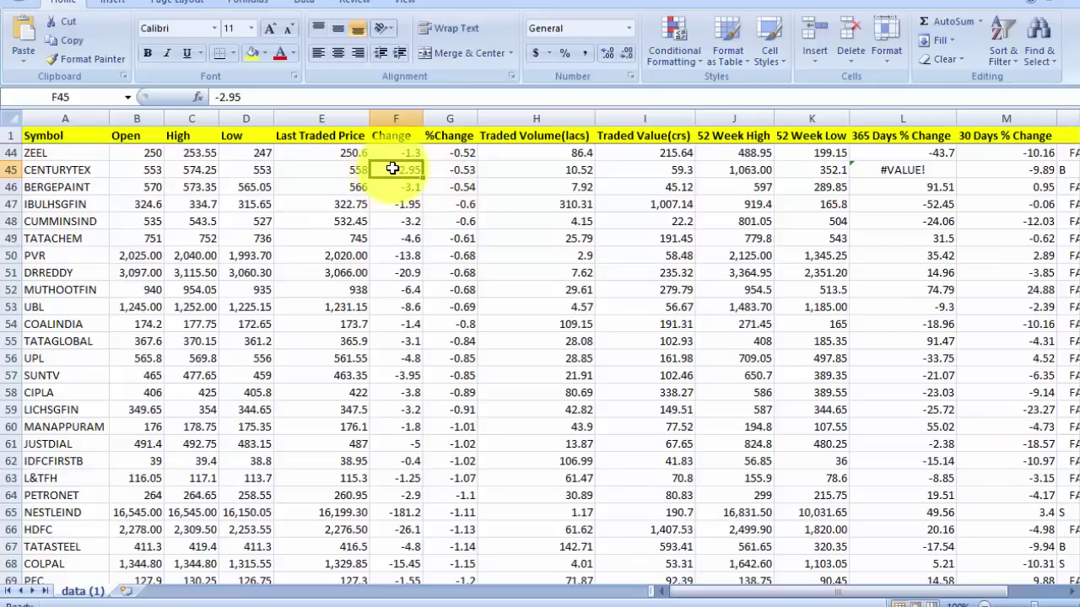
click(334, 169)
click(397, 170)
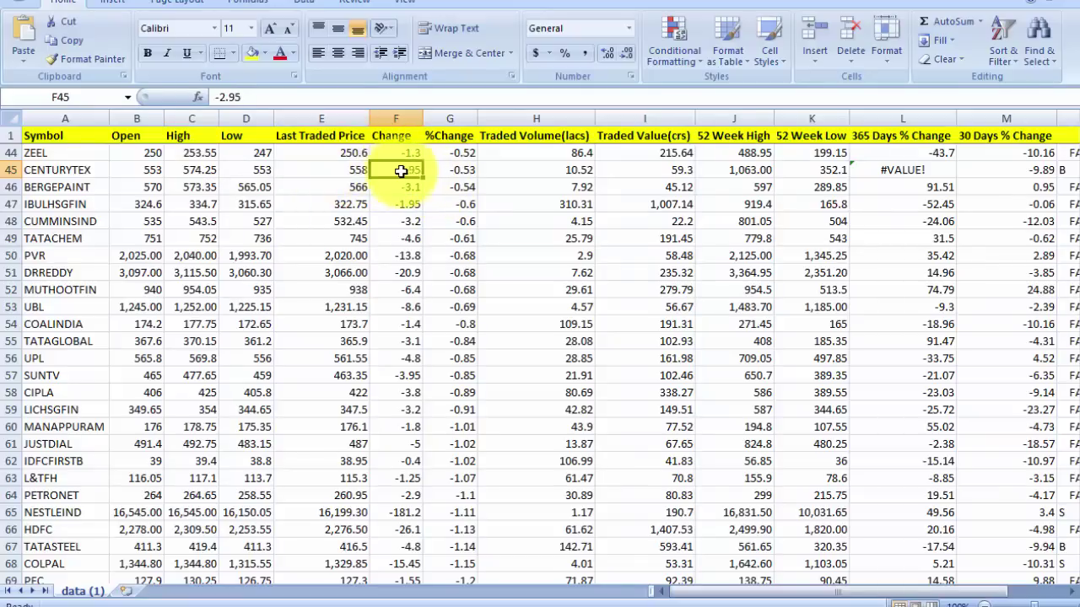
drag(128, 170, 329, 170)
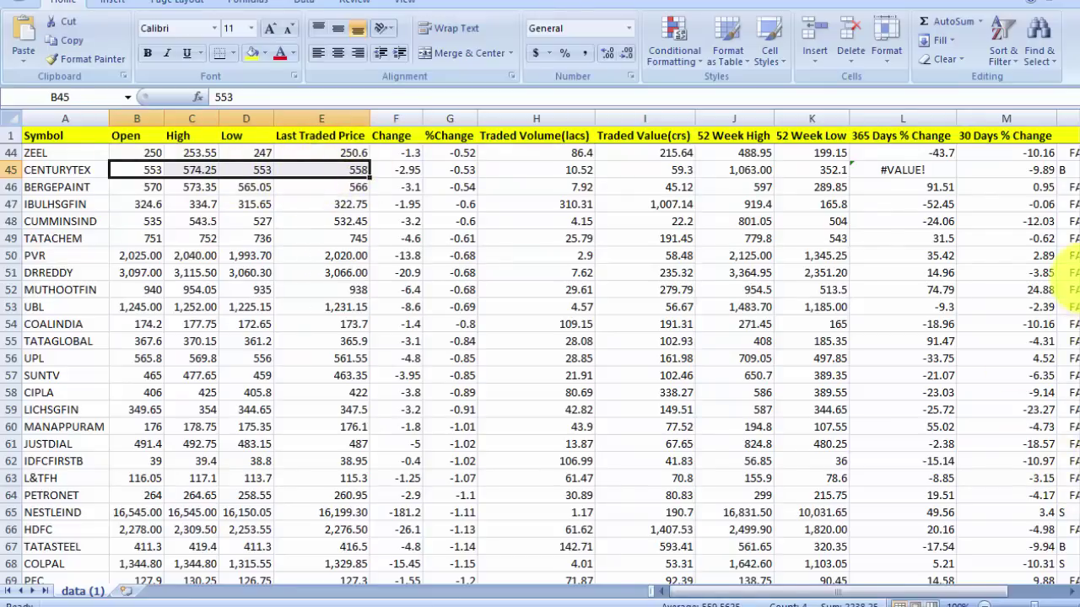
- Find the NESTLEIND row marked S in column N and compare its Open, High, Low and Last Traded Price
drag(952, 590, 1021, 591)
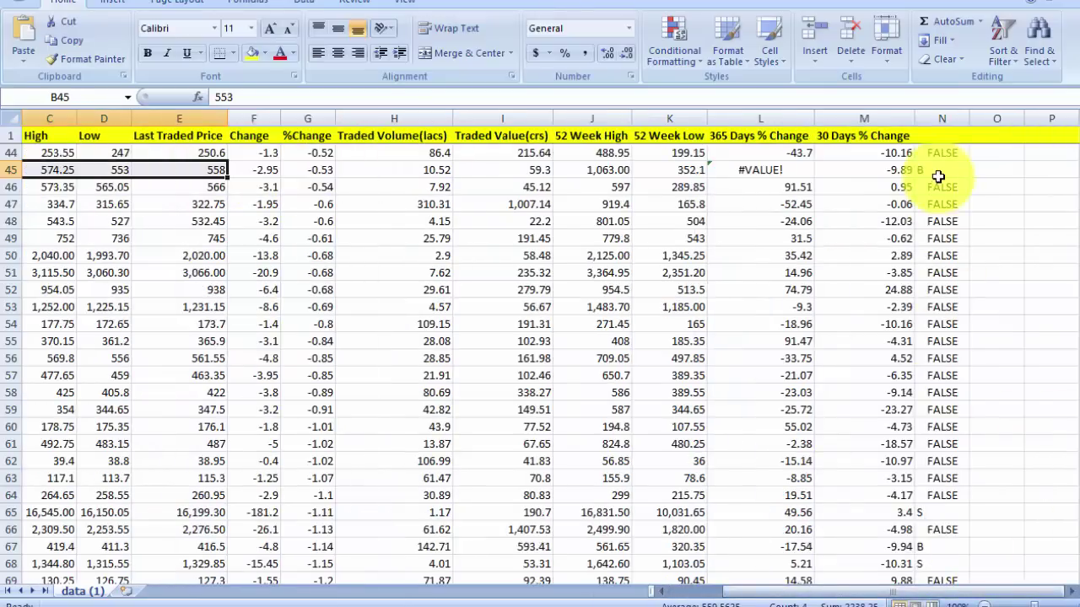
click(950, 511)
drag(941, 514, 49, 516)
click(144, 513)
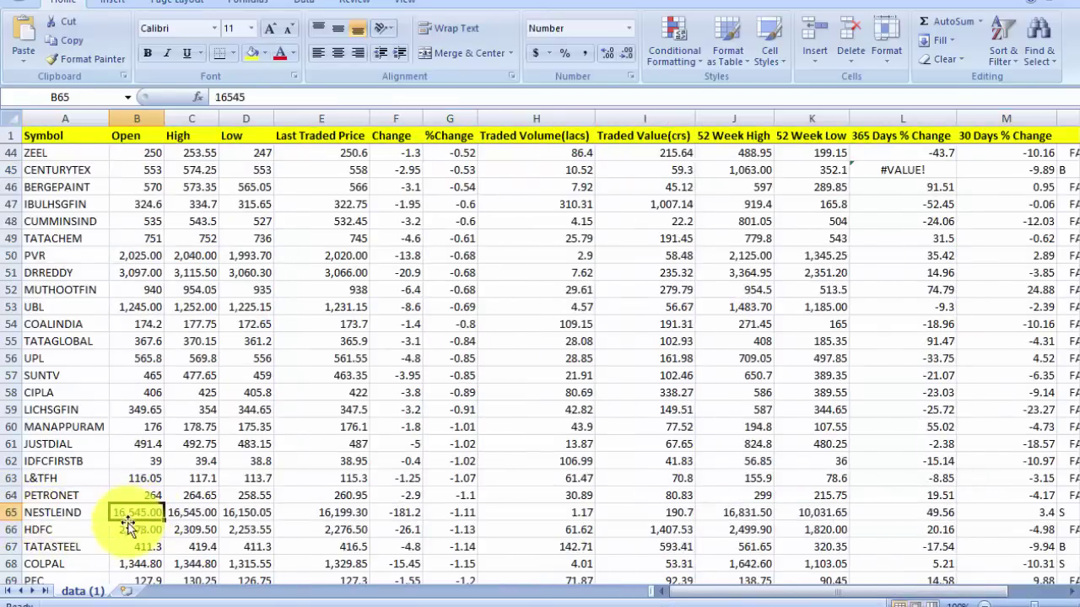
click(191, 512)
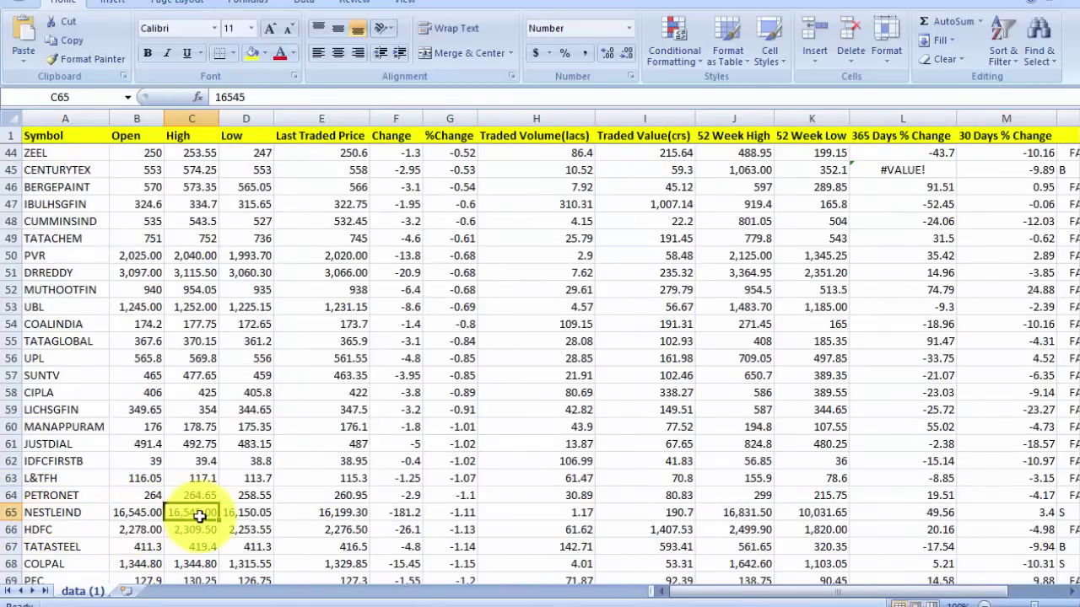
scroll(223, 405, down, 5)
click(132, 272)
click(191, 273)
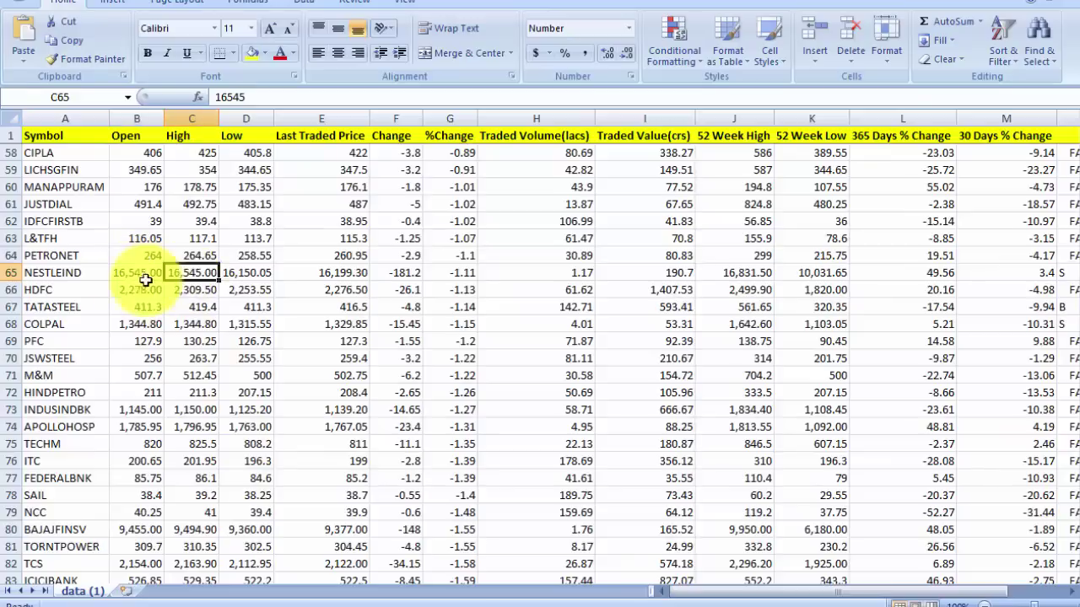
click(139, 273)
click(191, 273)
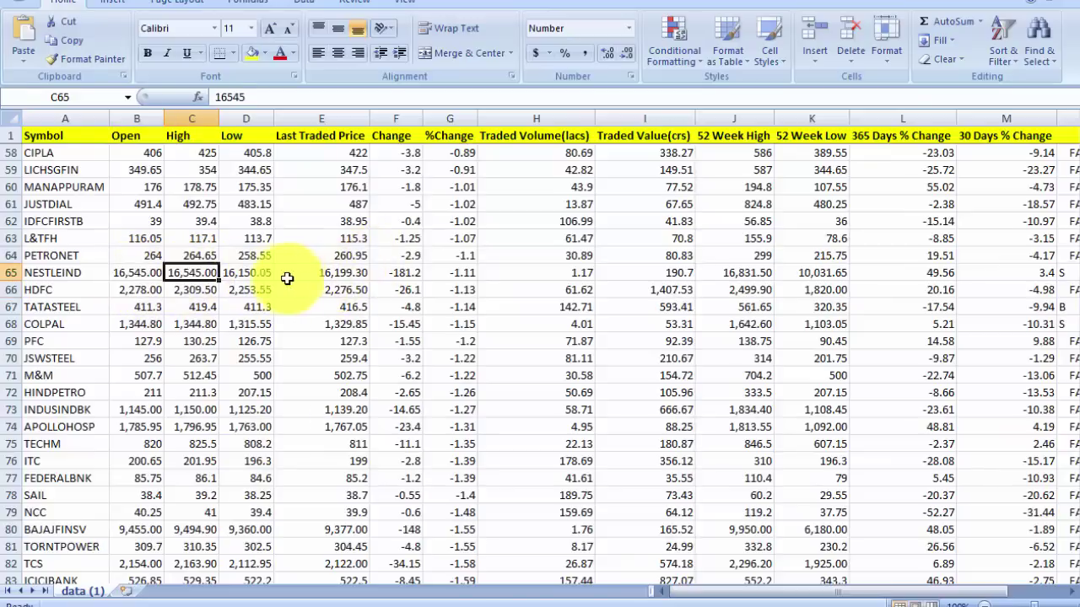
click(249, 274)
click(313, 272)
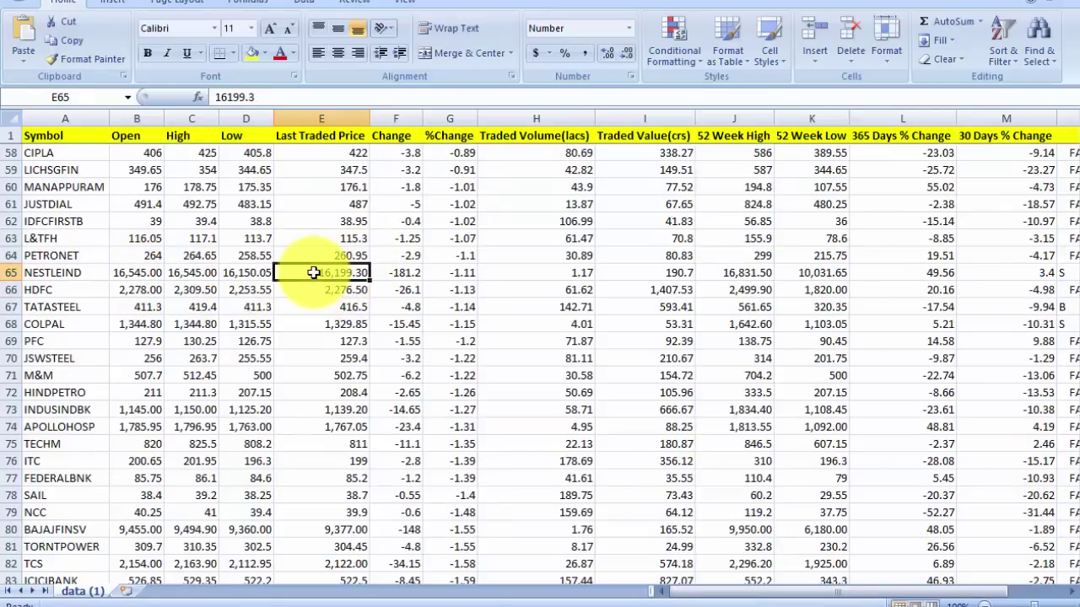
click(1070, 272)
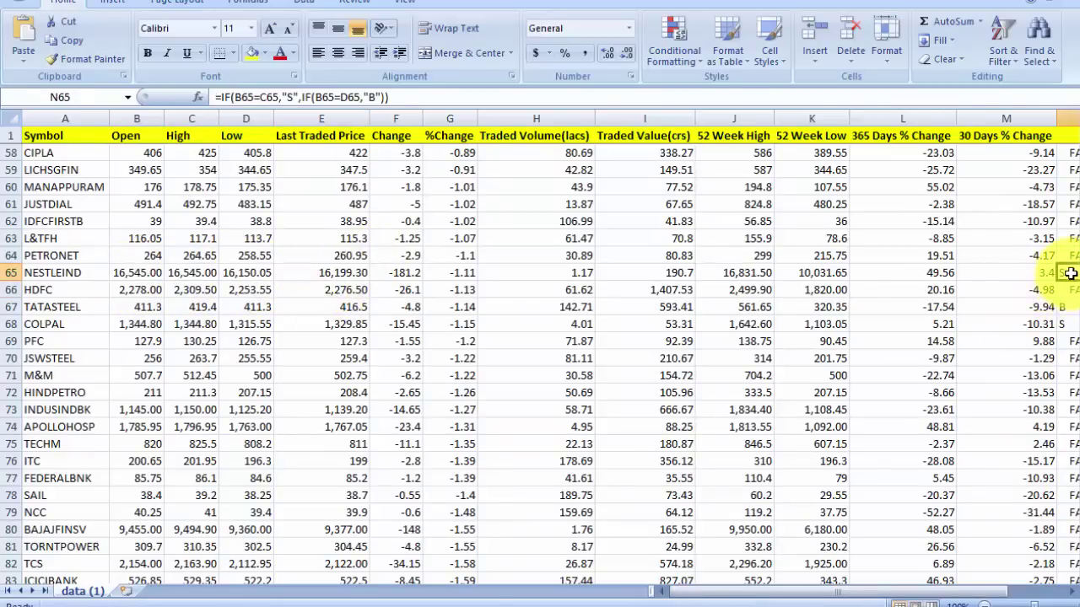
- Find the TATASTEEL row marked B and review its values from Open through %Change
drag(855, 590, 916, 590)
click(939, 307)
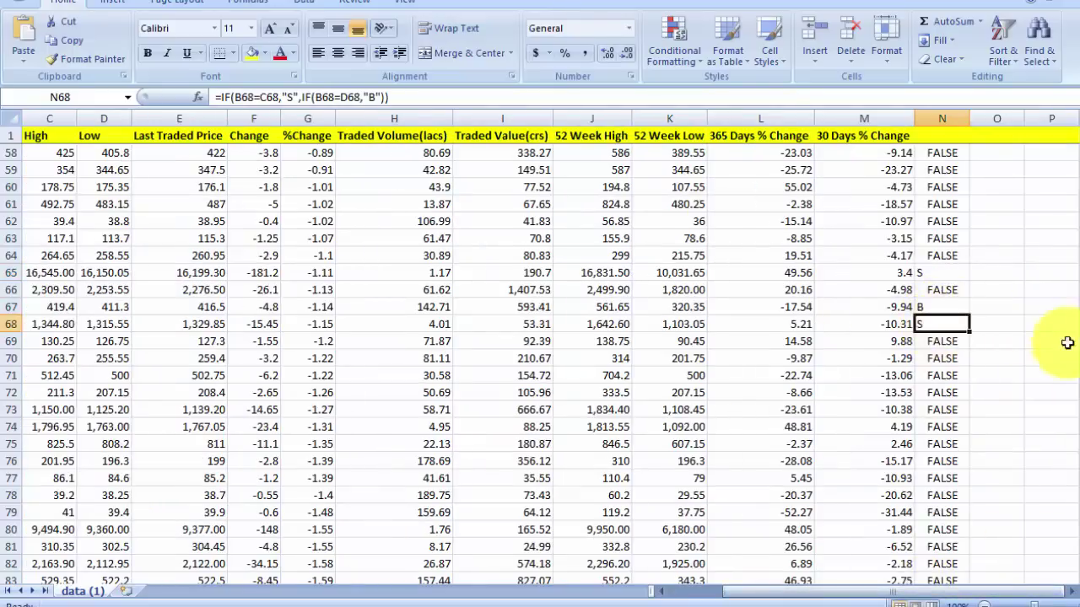
drag(602, 321, 3, 310)
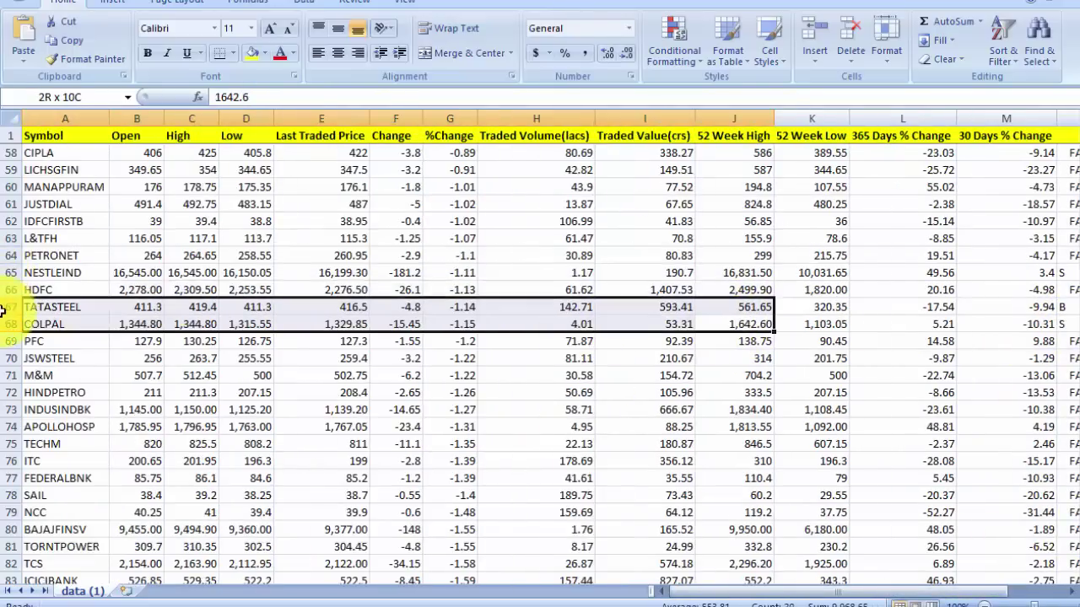
click(51, 306)
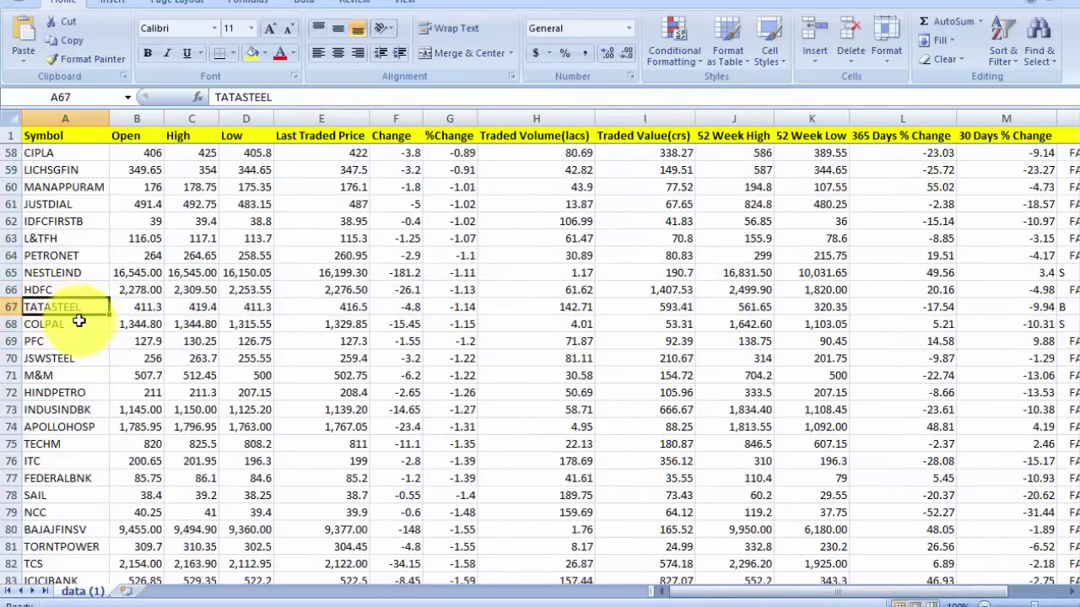
click(140, 308)
click(229, 308)
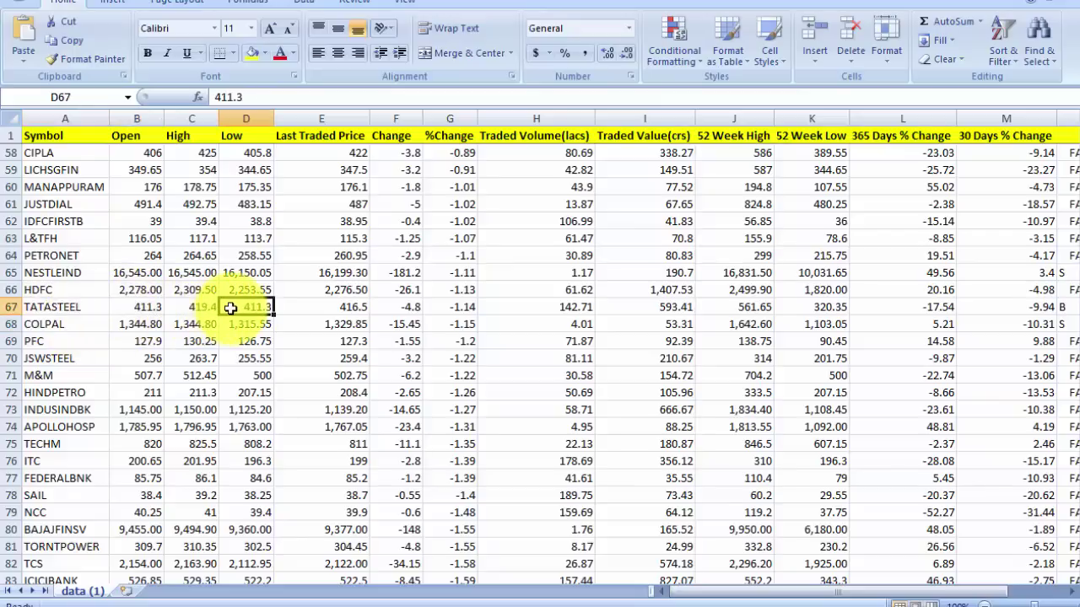
click(397, 310)
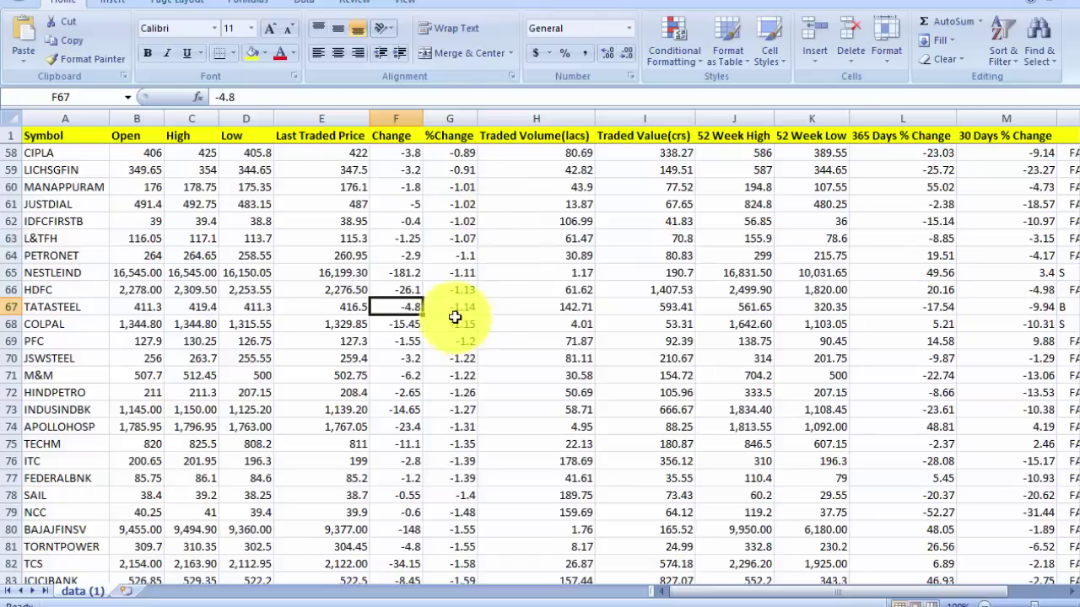
click(437, 309)
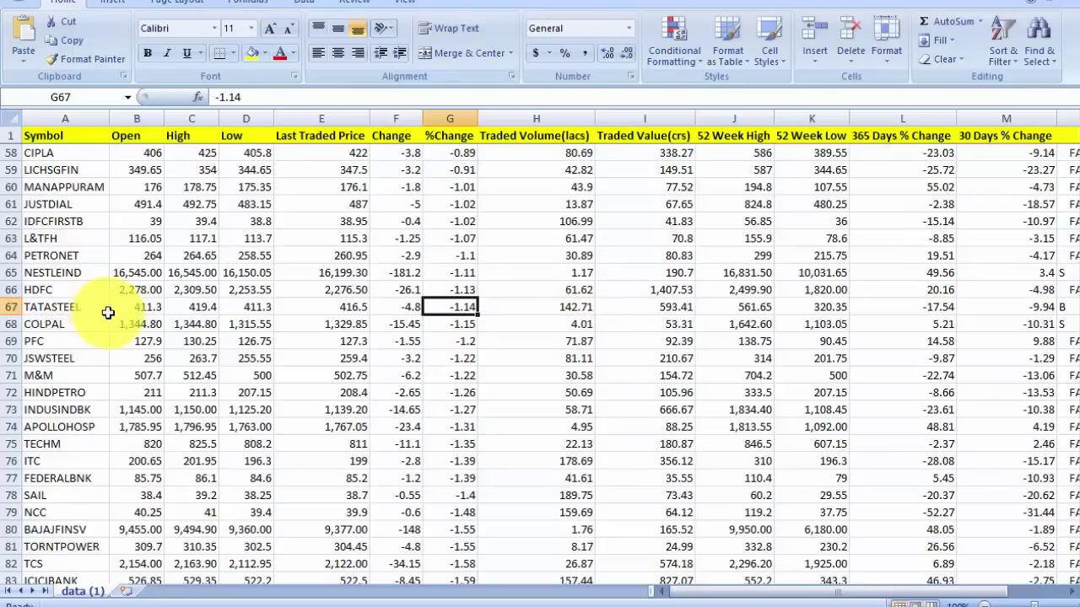
drag(127, 307, 463, 304)
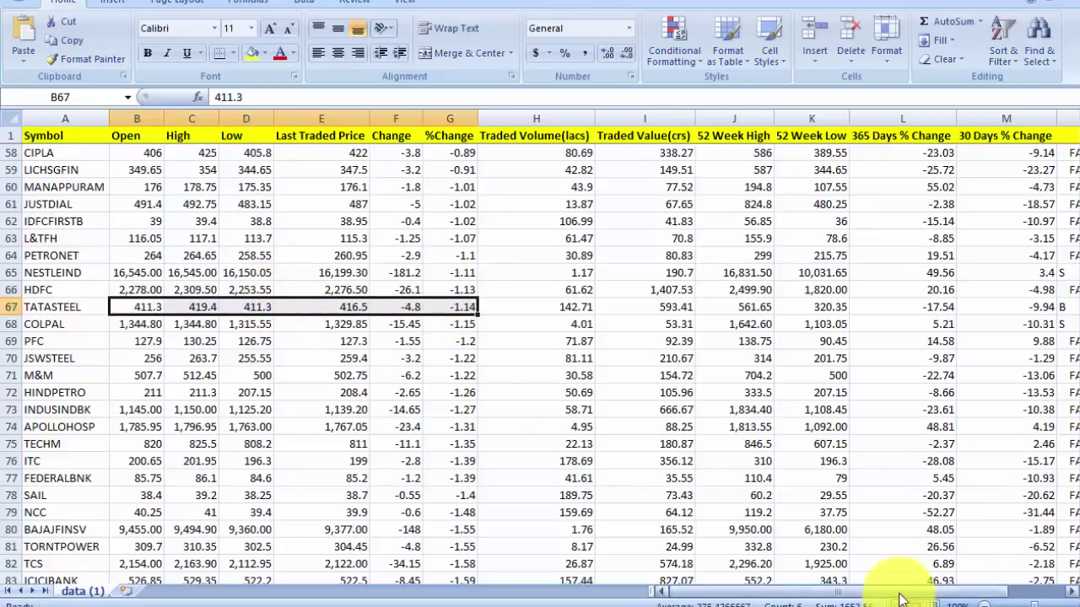
- Find the M&MFIN row marked S further down the list and review its Open price and symbol
drag(901, 599, 988, 590)
drag(1076, 325, 1075, 473)
drag(945, 273, 12, 272)
click(114, 271)
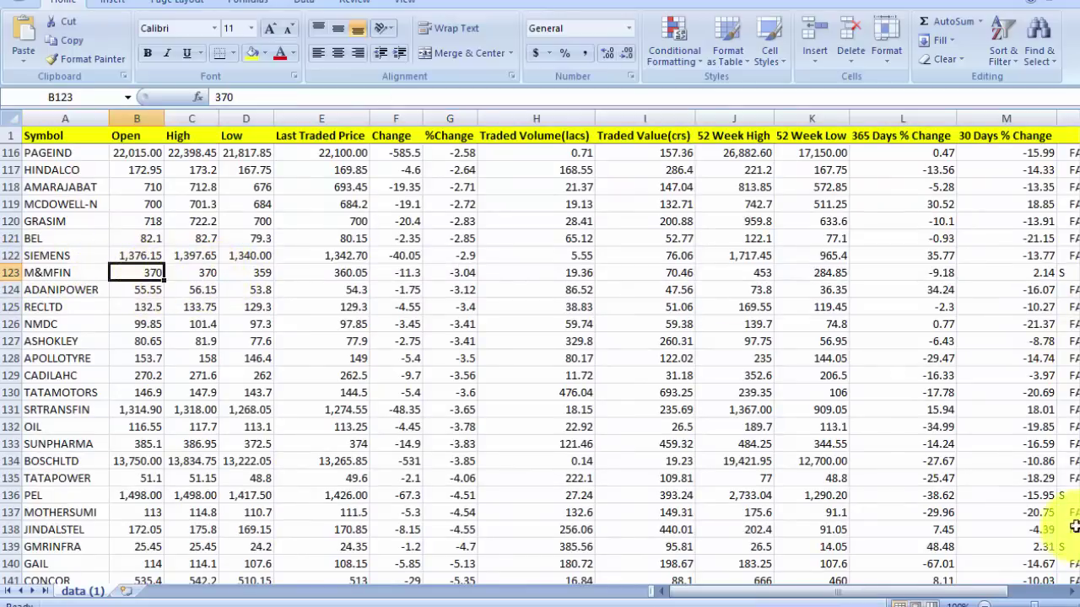
scroll(93, 479, down, 5)
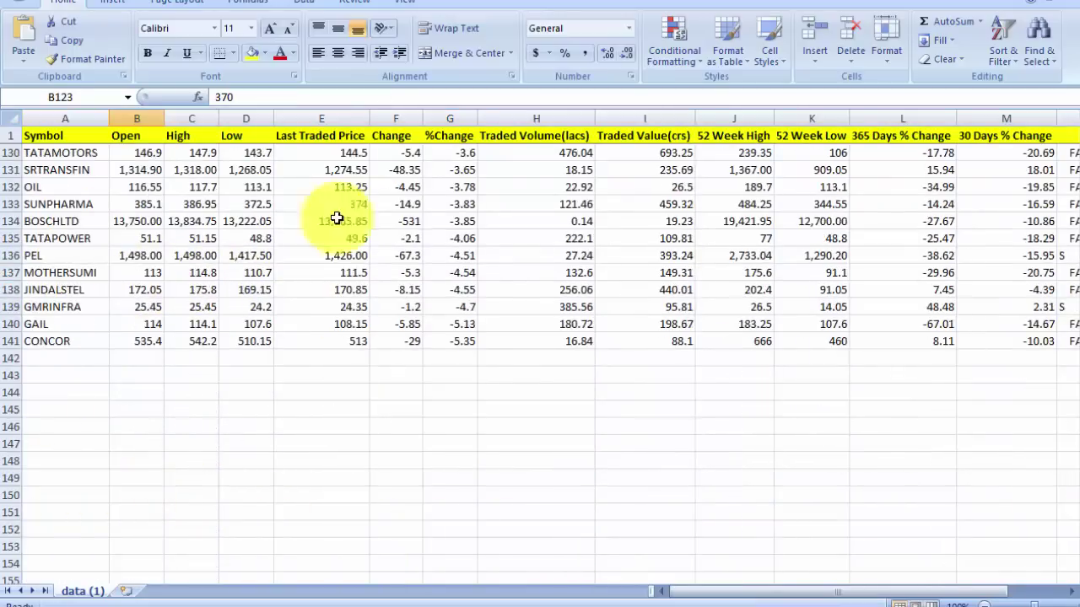
scroll(332, 405, up, 9)
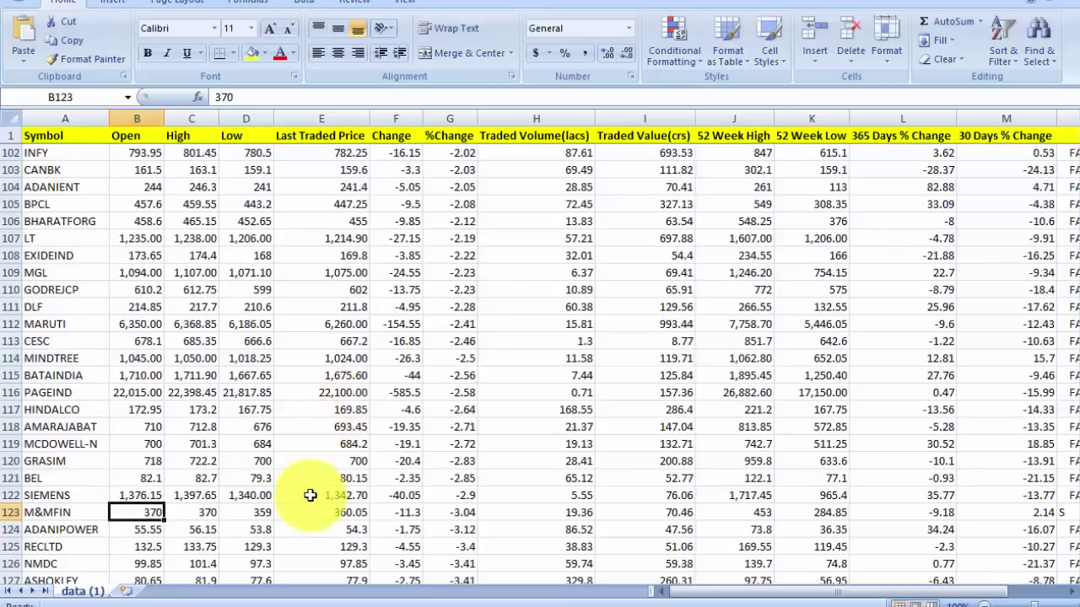
scroll(109, 499, down, 5)
click(88, 272)
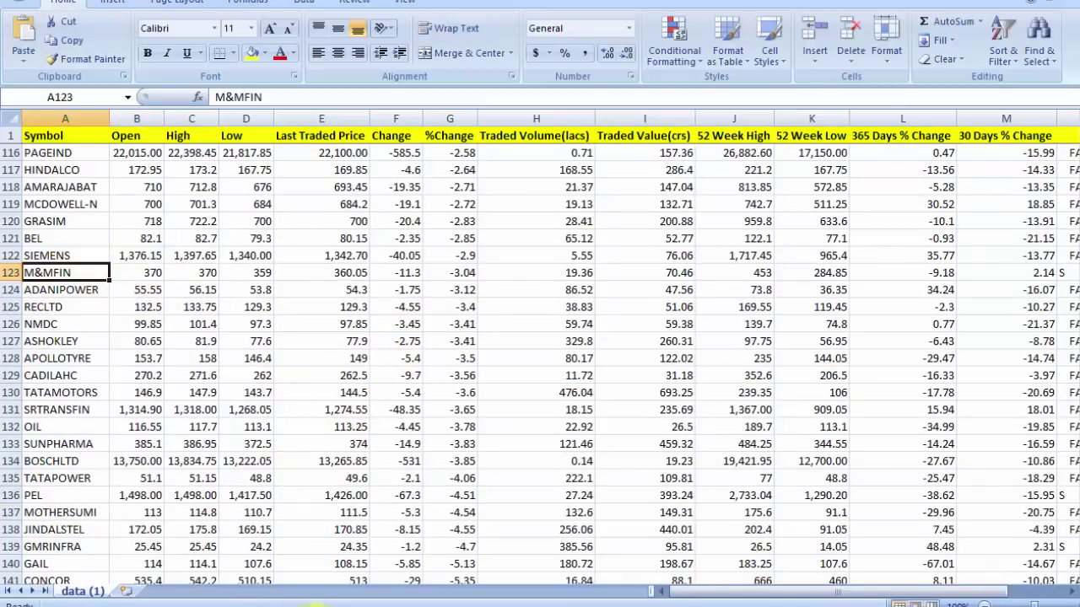
- Switch to the Investing.com chart in the browser, search for M&M and load the Mahindra & Mahindra Ltd. (MAHM) NSE chart
click(173, 561)
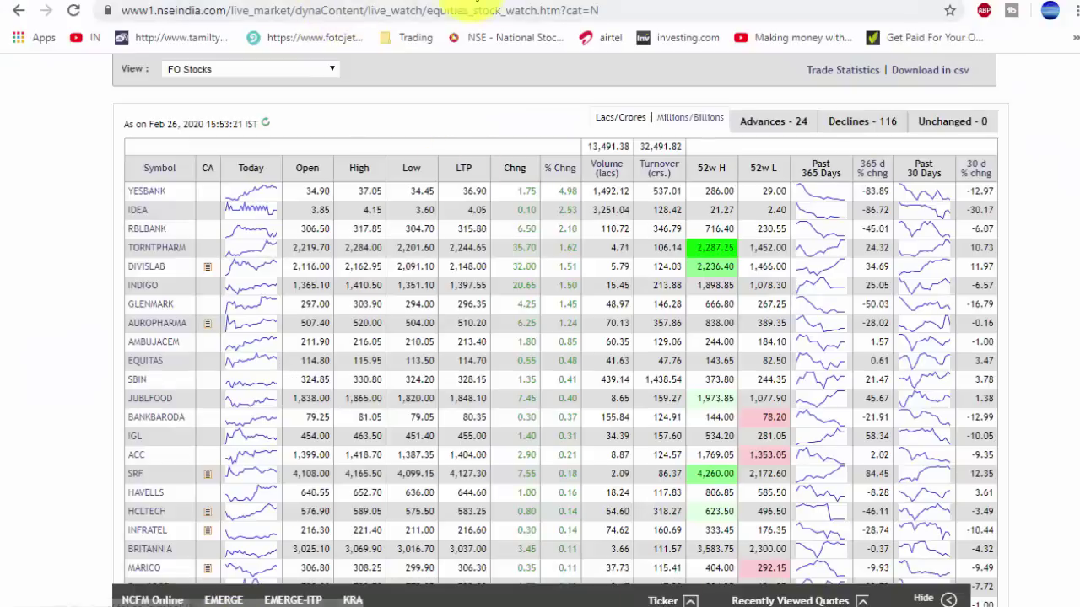
key(ctrl+Tab)
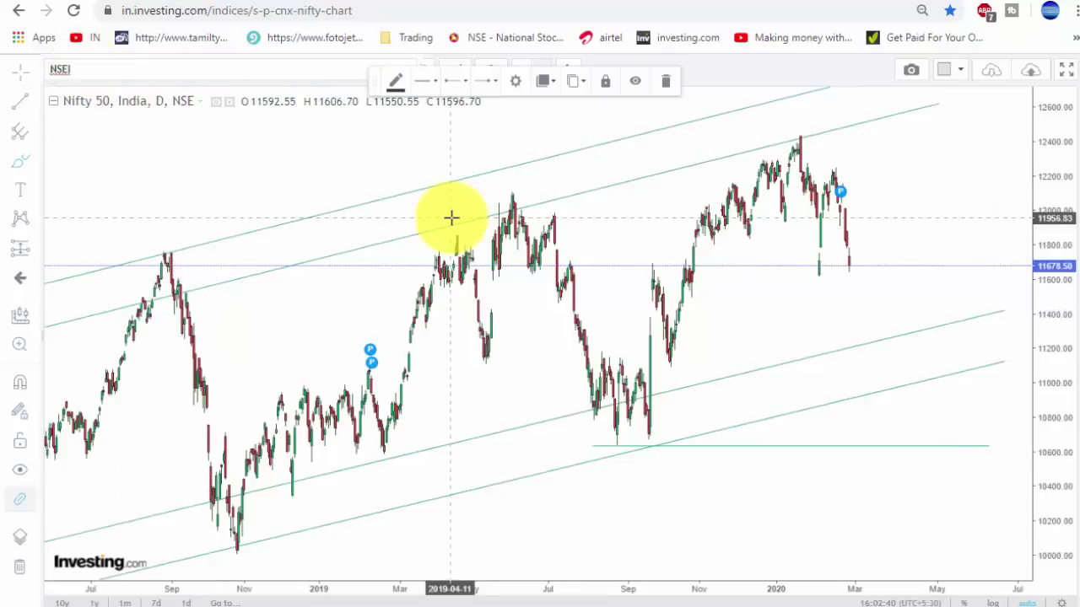
text(M&M)
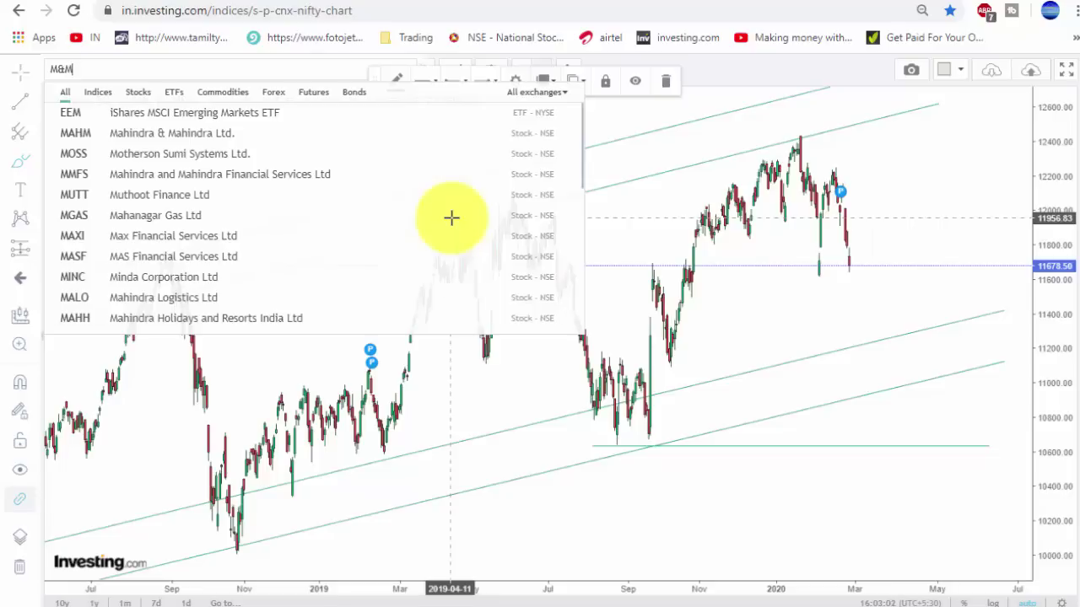
click(211, 136)
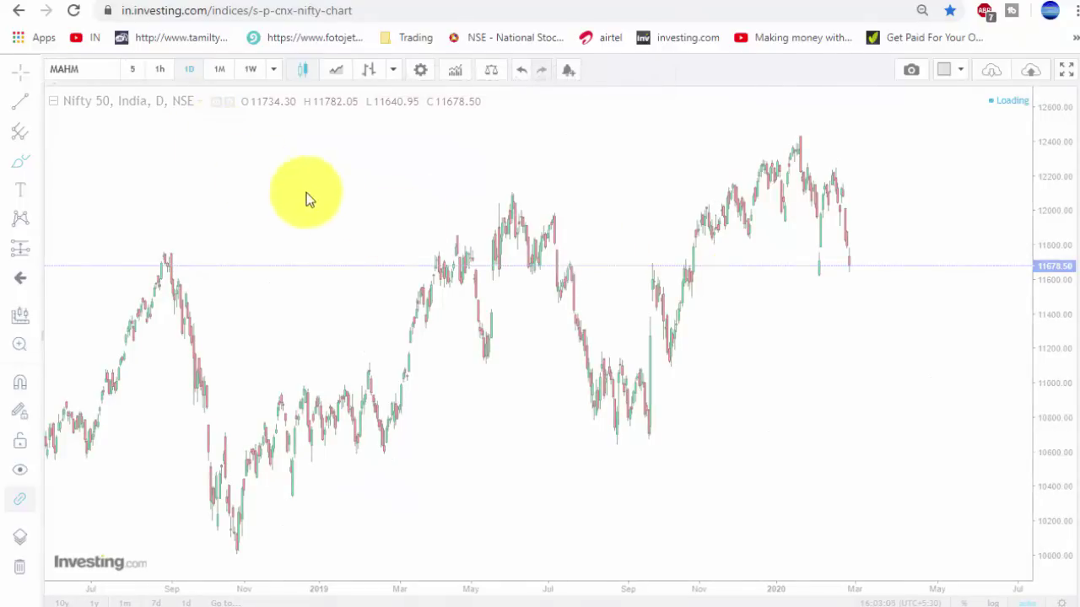
- Zoom in on the latest daily candles of the Mahindra & Mahindra chart, using the cross cursor instead of the brush
scroll(613, 275, up, 6)
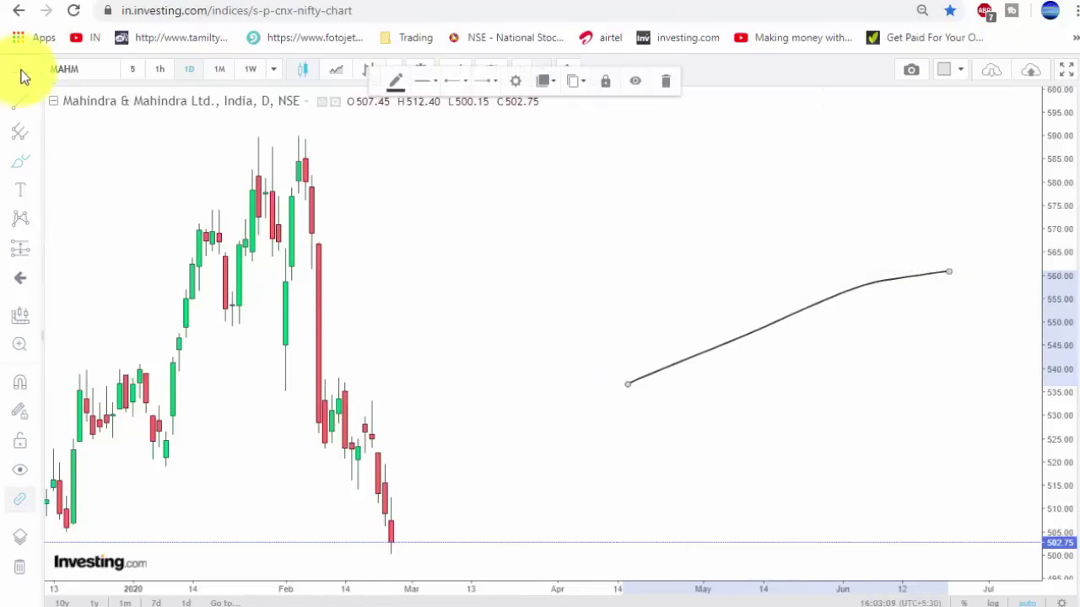
drag(557, 439, 846, 232)
scroll(839, 343, up, 2)
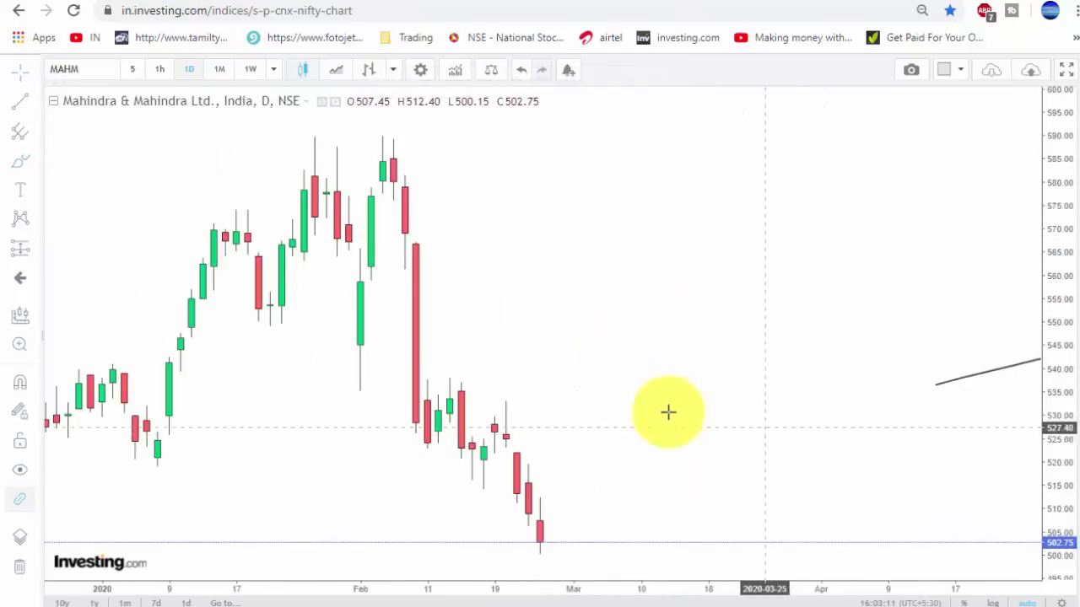
- Switch the Mahindra & Mahindra chart to 5-minute candles and bring the sessions of 25 and 26 February 2020 into view
drag(668, 412, 1065, 229)
scroll(759, 422, up, 2)
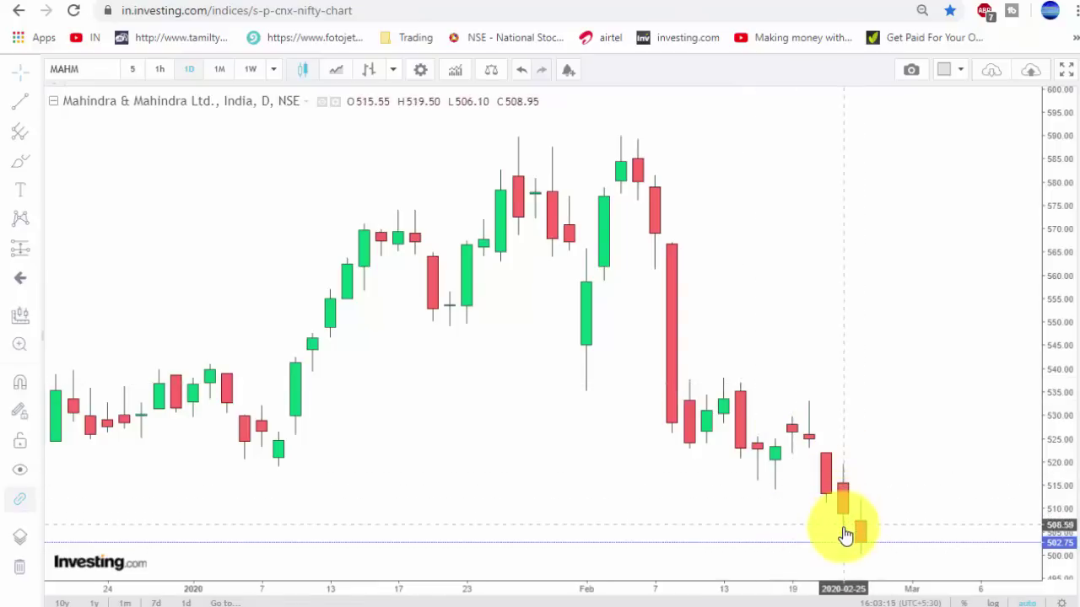
click(132, 69)
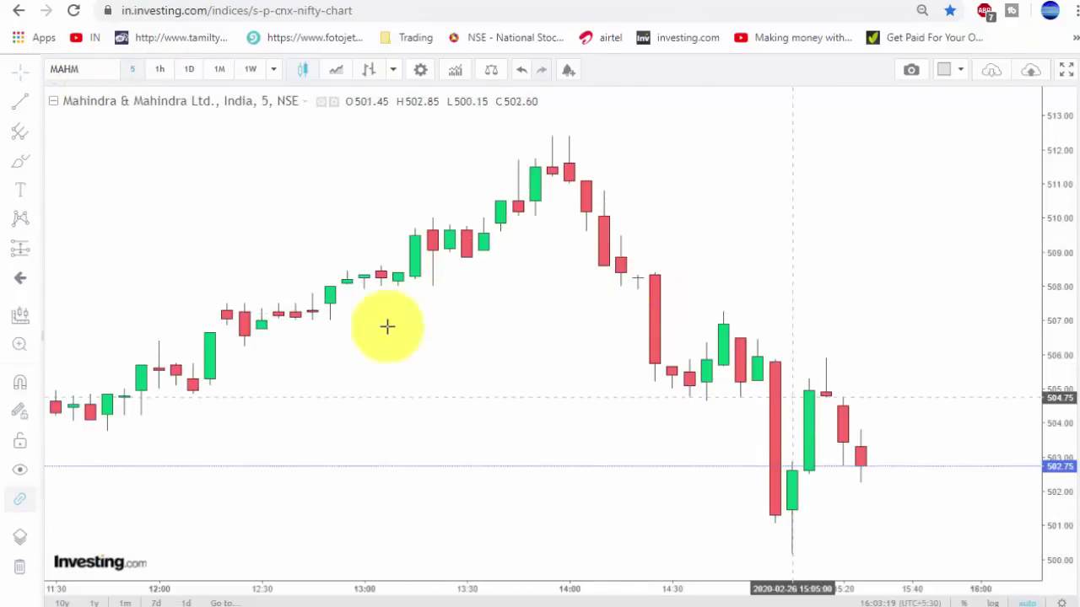
scroll(506, 318, down, 3)
scroll(452, 249, down, 1)
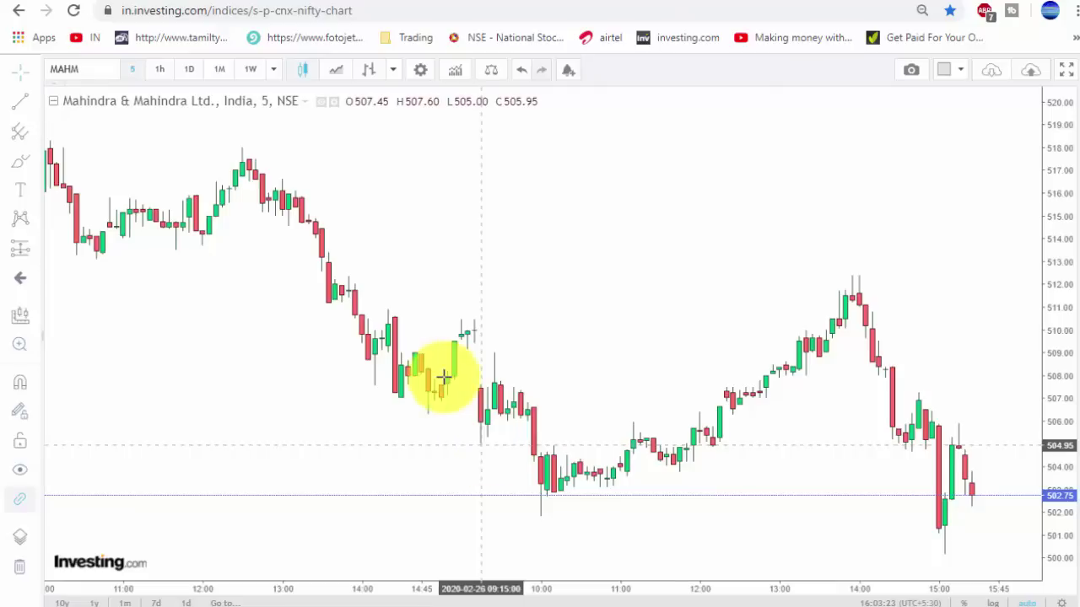
scroll(381, 241, down, 2)
scroll(629, 393, up, 2)
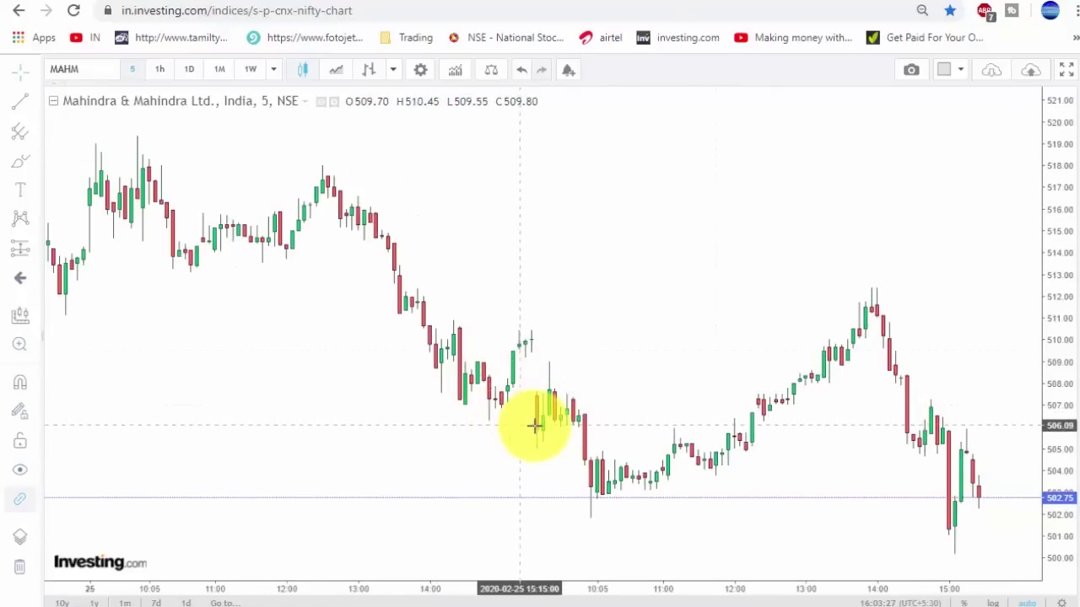
- Brush a horizontal line at the first 26 February candle's low near 505, add an arrow beneath it, and trace the drop to the 10:00 low
click(21, 161)
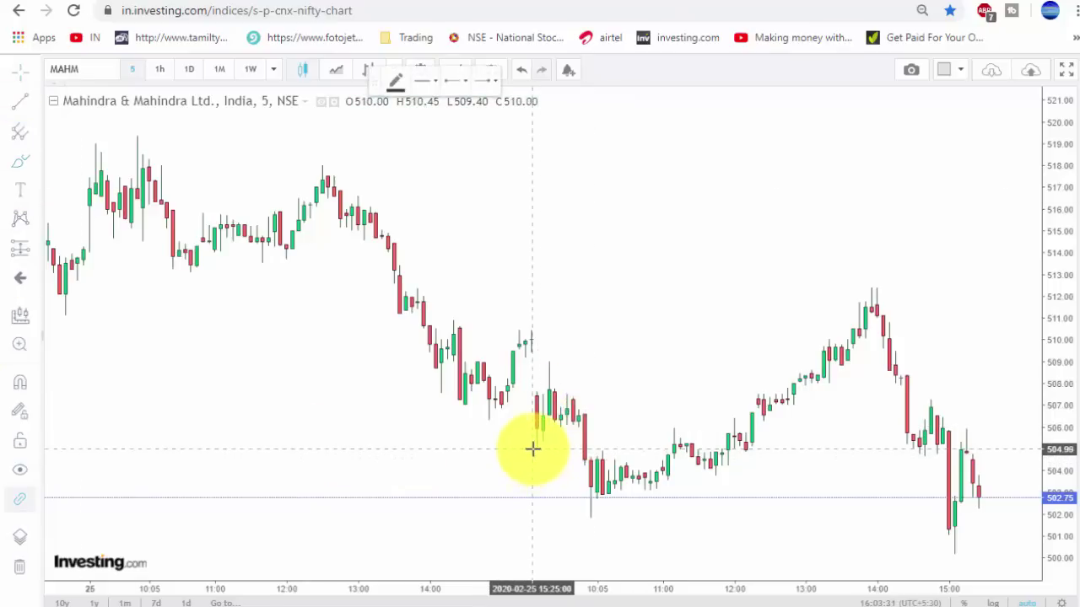
drag(532, 448, 570, 448)
click(607, 449)
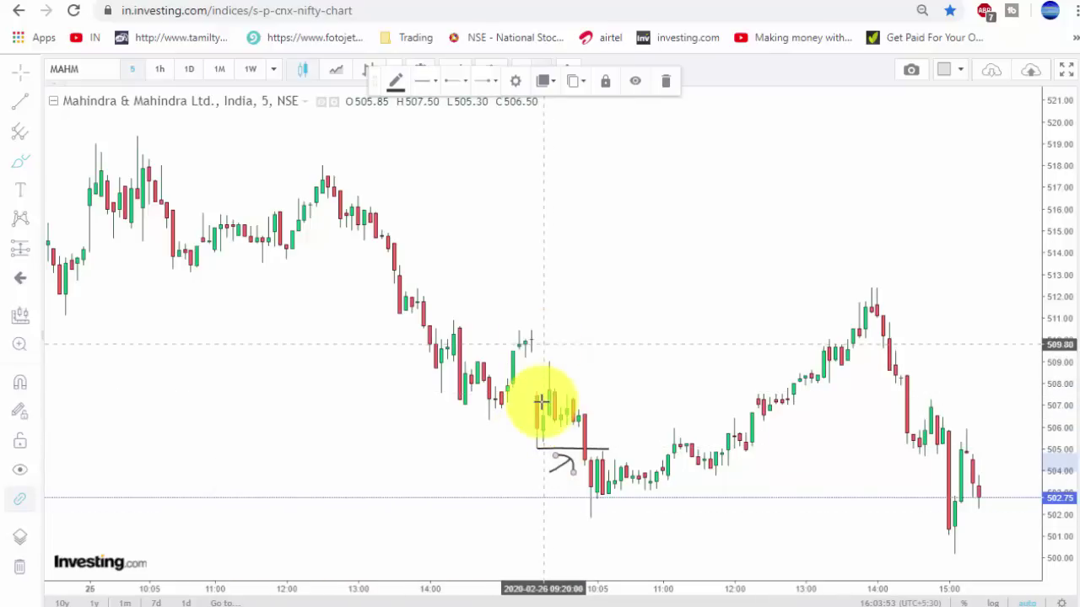
drag(535, 433, 363, 423)
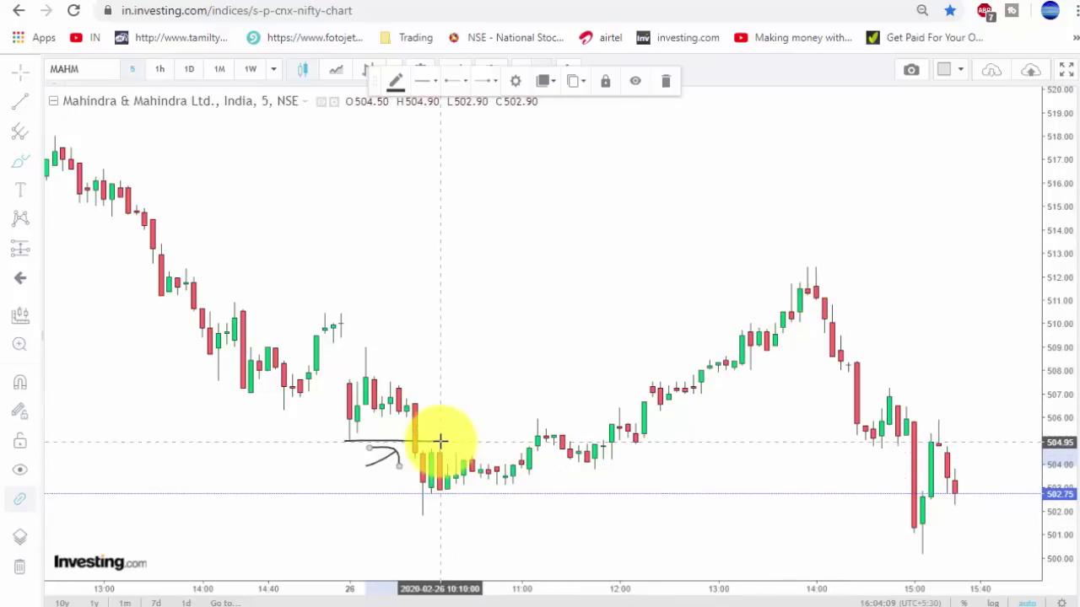
drag(440, 439, 603, 434)
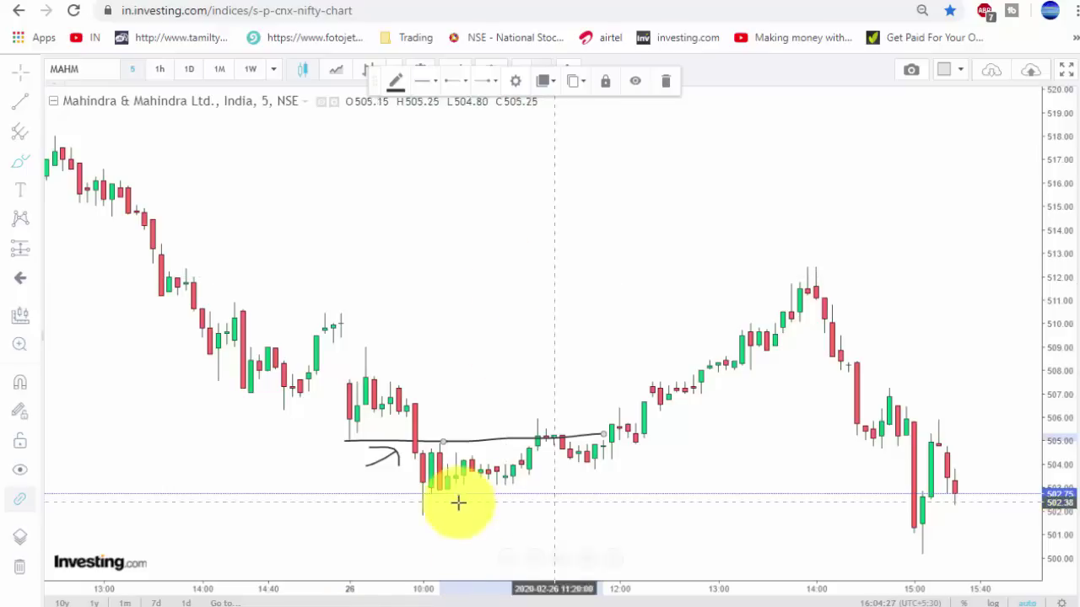
drag(405, 446, 413, 515)
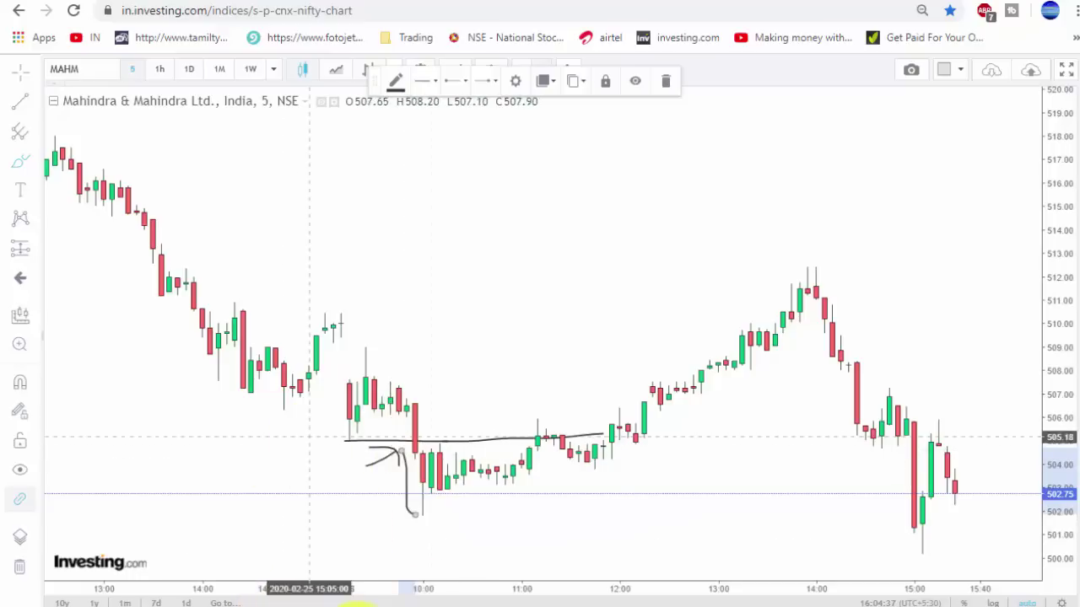
- Return to the Excel stock list, find the CENTURYTEX row marked B and review its values across all columns
key(alt+Tab)
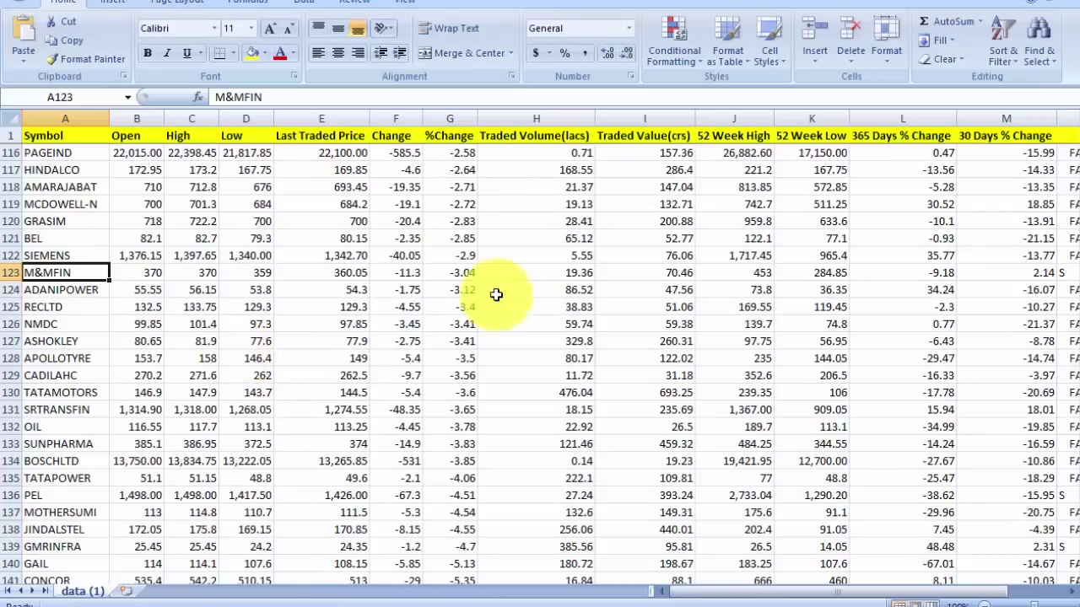
scroll(973, 387, up, 20)
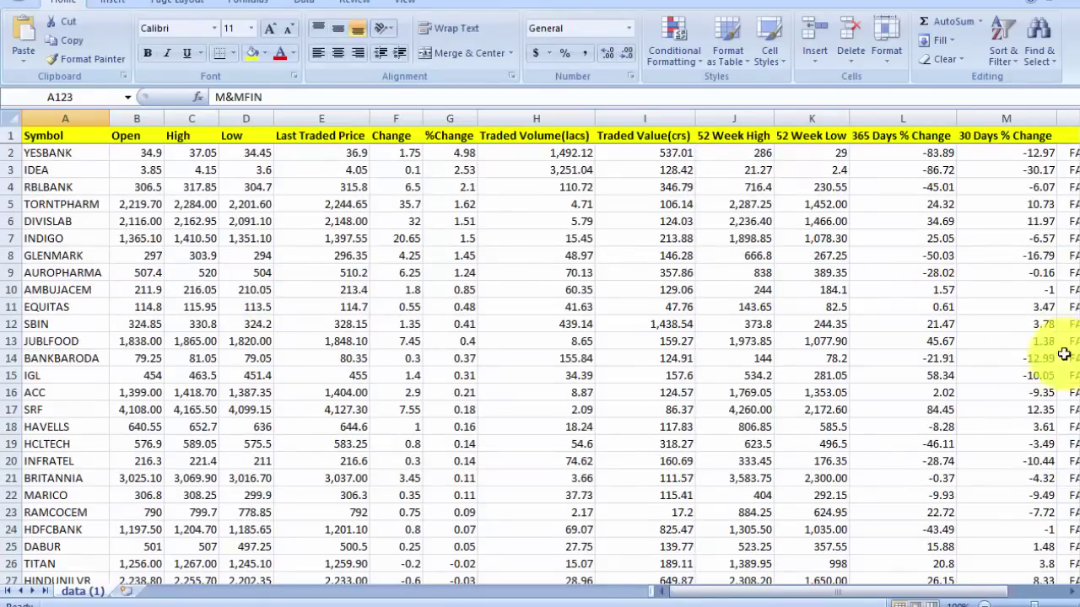
drag(932, 591, 958, 590)
scroll(978, 337, down, 2)
scroll(974, 394, down, 9)
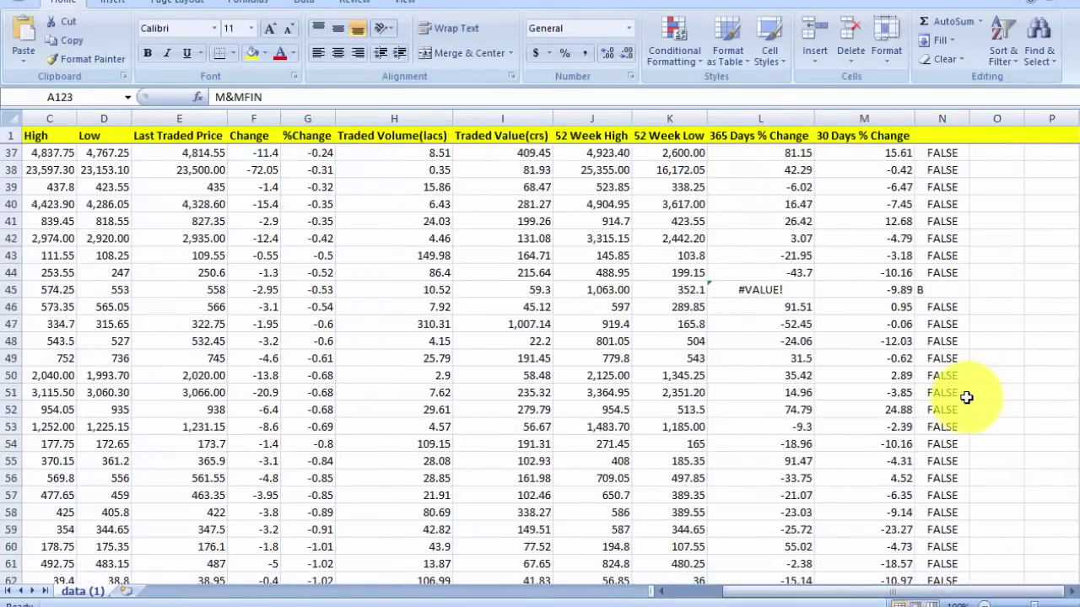
drag(968, 290, 58, 289)
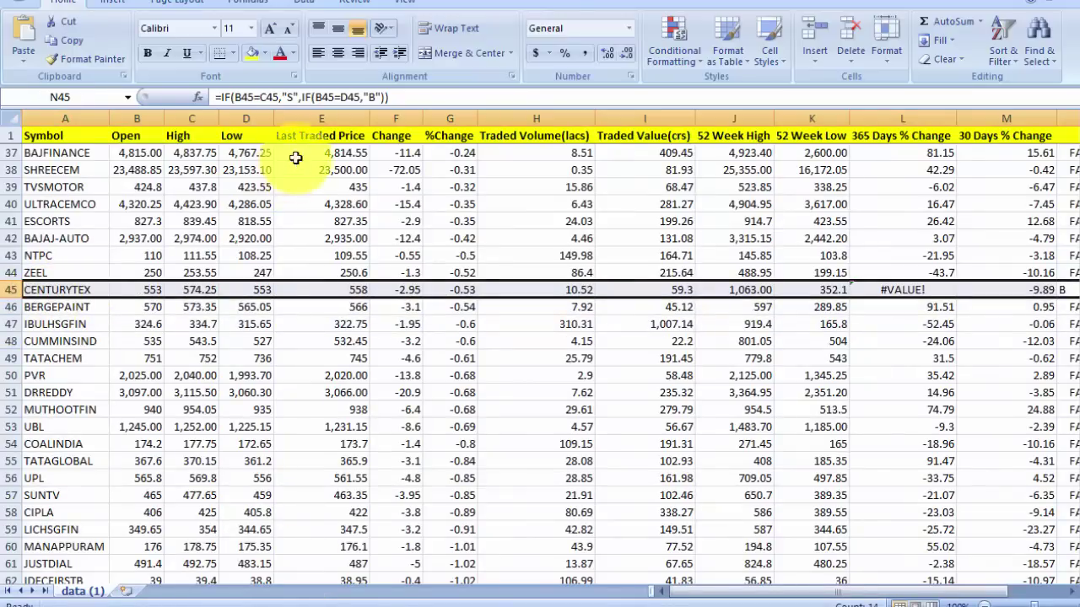
click(547, 291)
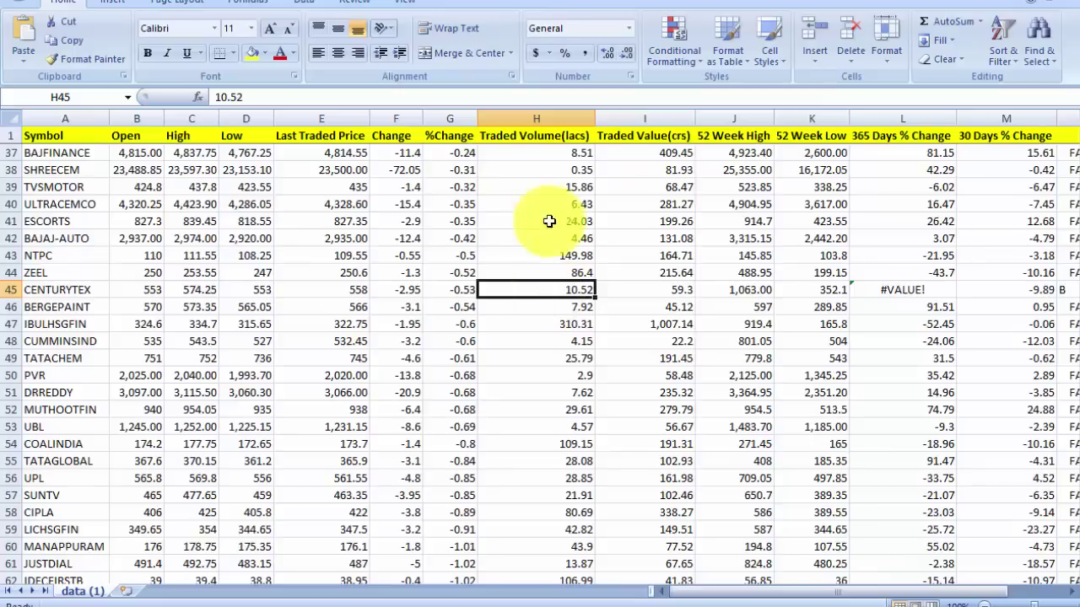
- Add filters to the header row and sort the list by Traded Volume(lacs) from largest to smallest
click(522, 138)
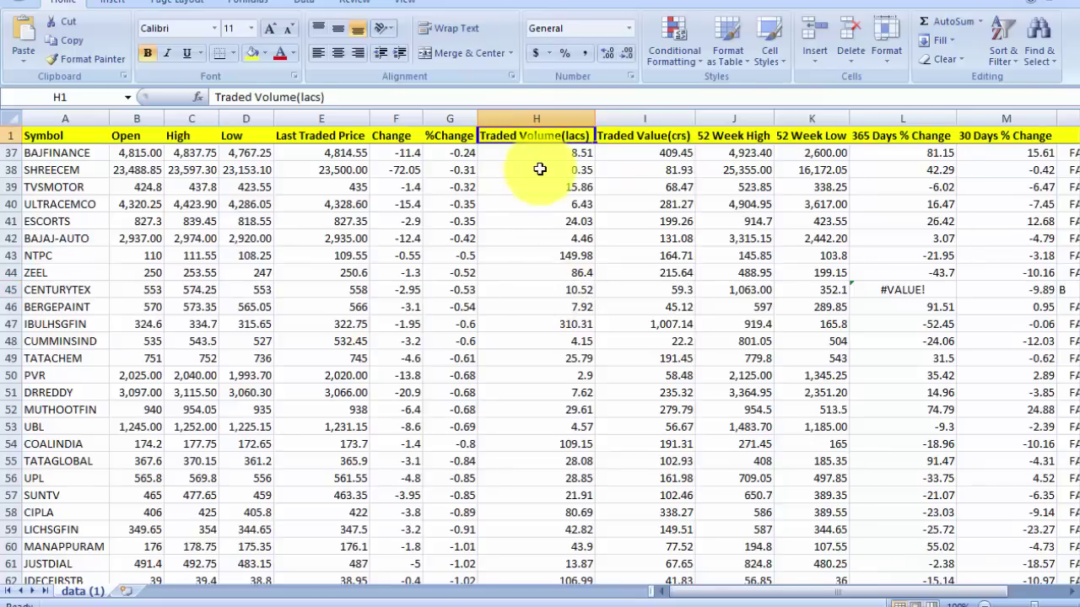
click(992, 52)
click(1037, 140)
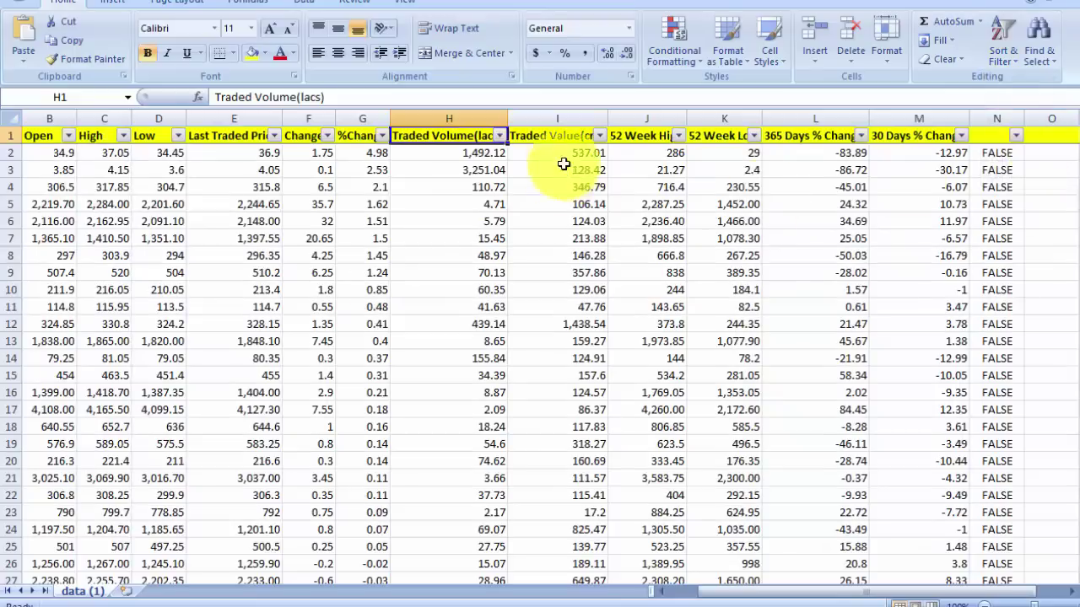
click(498, 137)
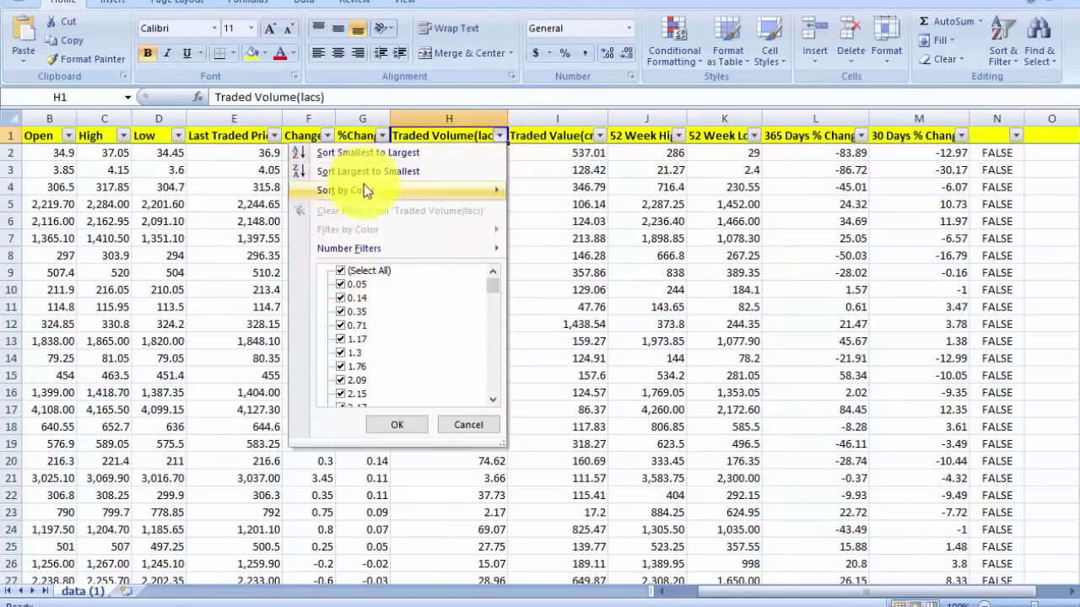
click(362, 170)
click(438, 241)
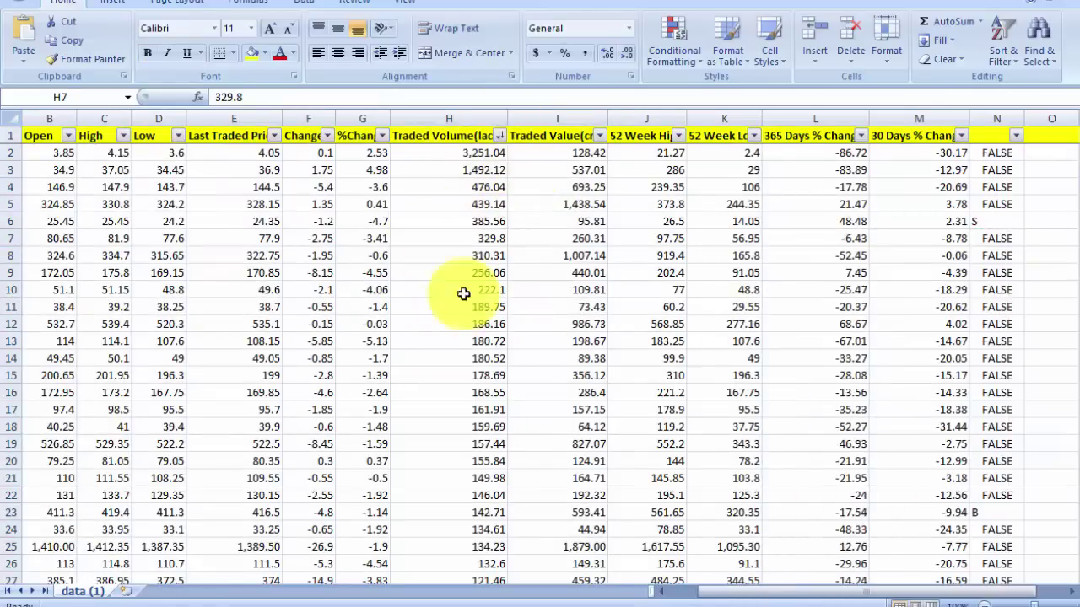
- Select the highest-volume row marked S, GMRINFRA, and load the GMR Infrastructure Ltd (GMRI) NSE chart on Investing.com in the browser
click(1002, 220)
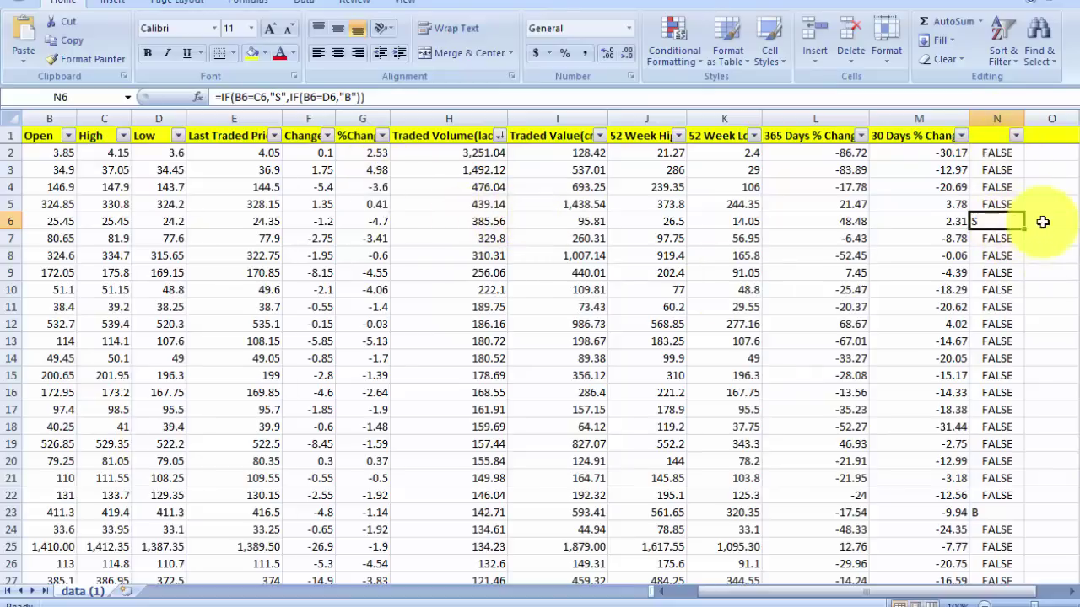
drag(984, 222, 2, 223)
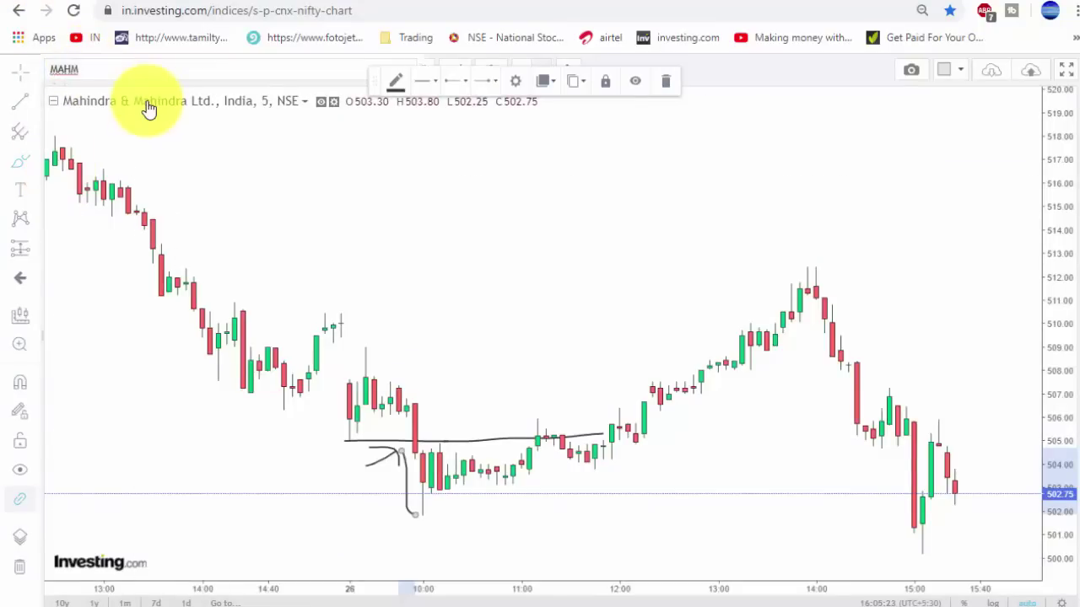
click(148, 108)
text(GMR)
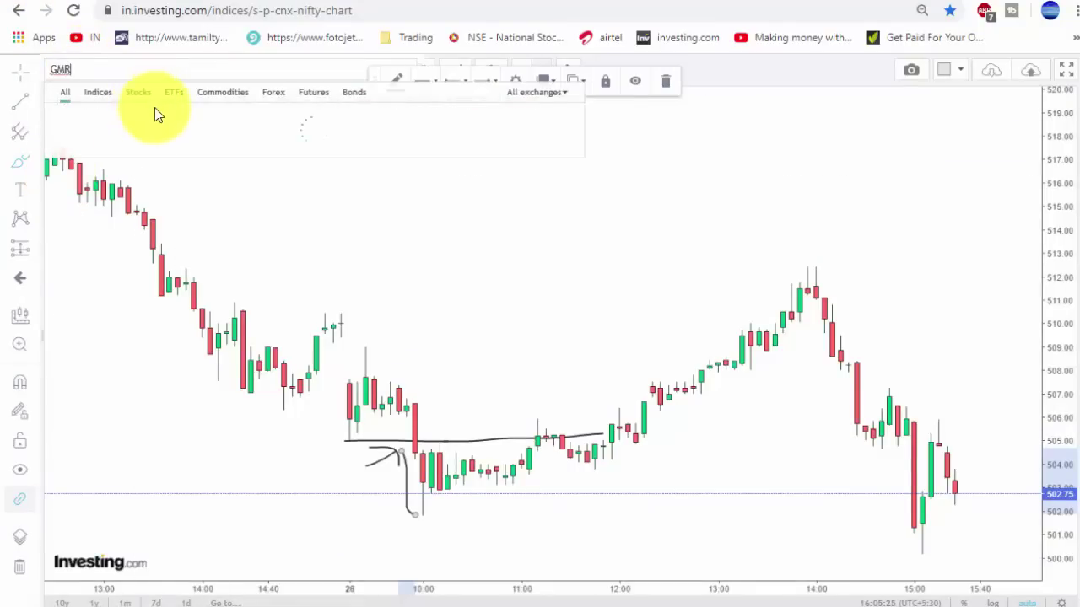
click(221, 131)
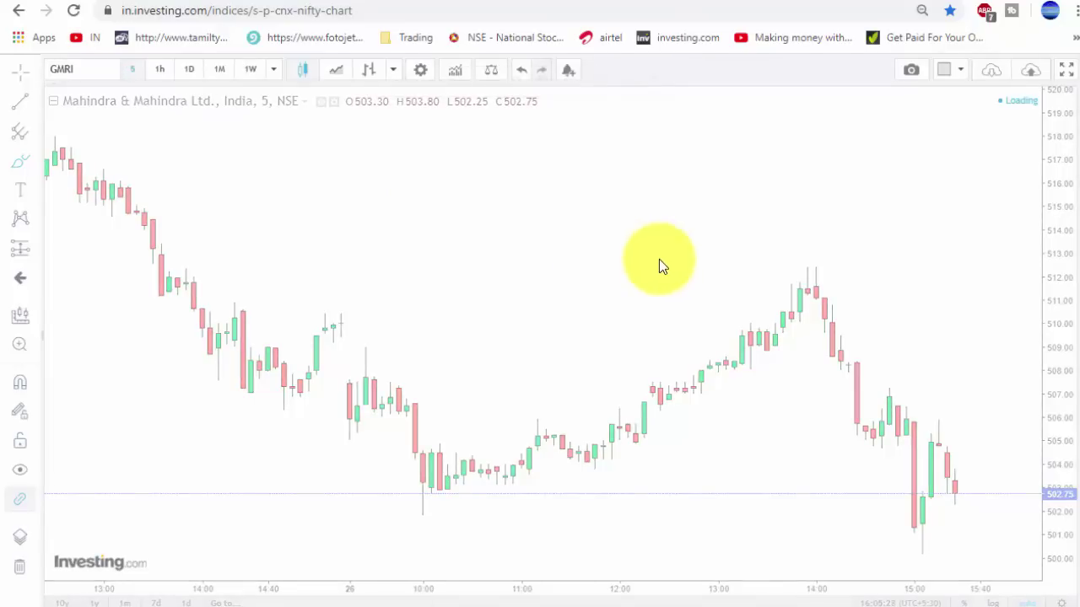
- Switch the GMR Infrastructure chart to daily candles and examine the 26 February candle's open and high up close
scroll(928, 472, up, 3)
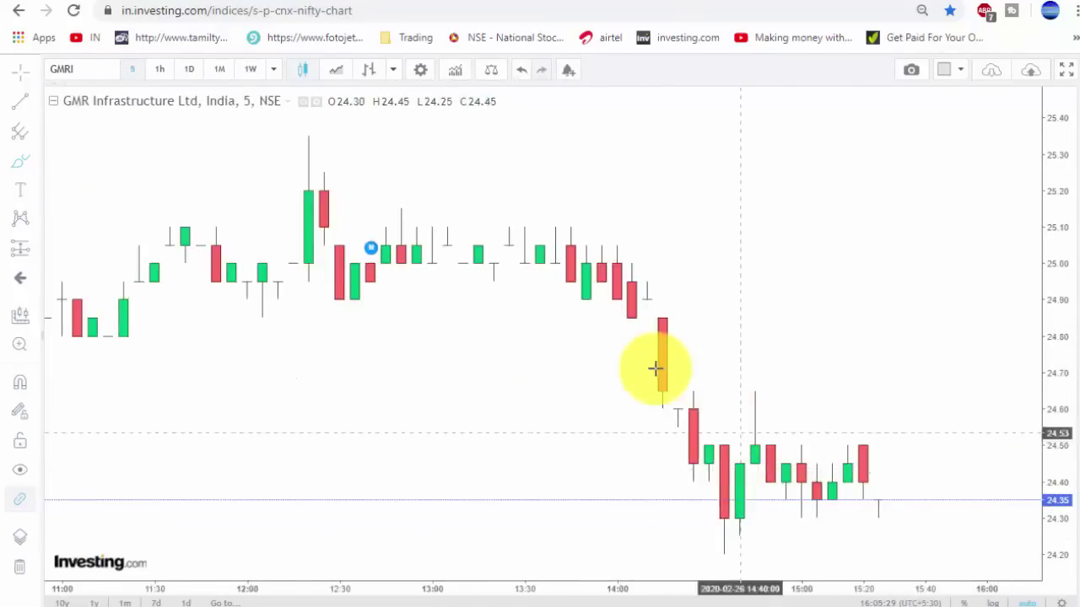
scroll(494, 315, down, 6)
click(187, 71)
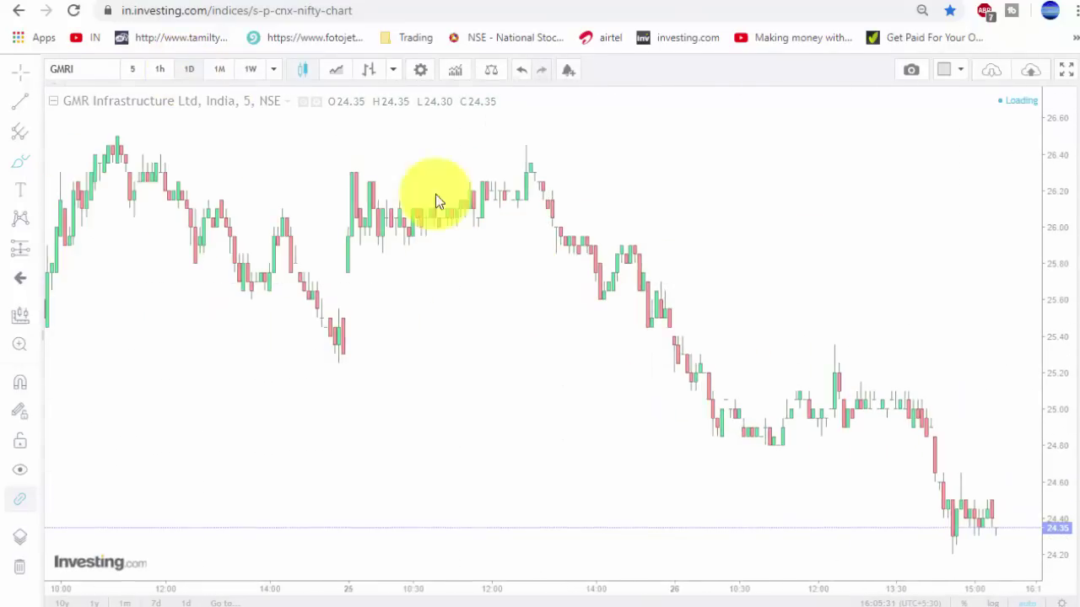
scroll(868, 386, up, 8)
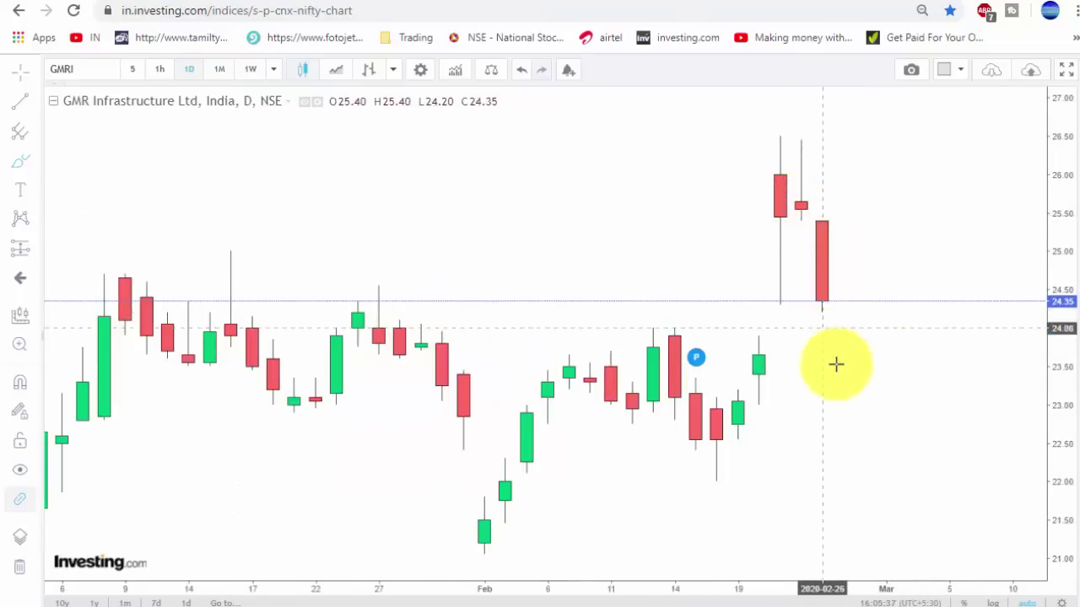
scroll(835, 364, up, 3)
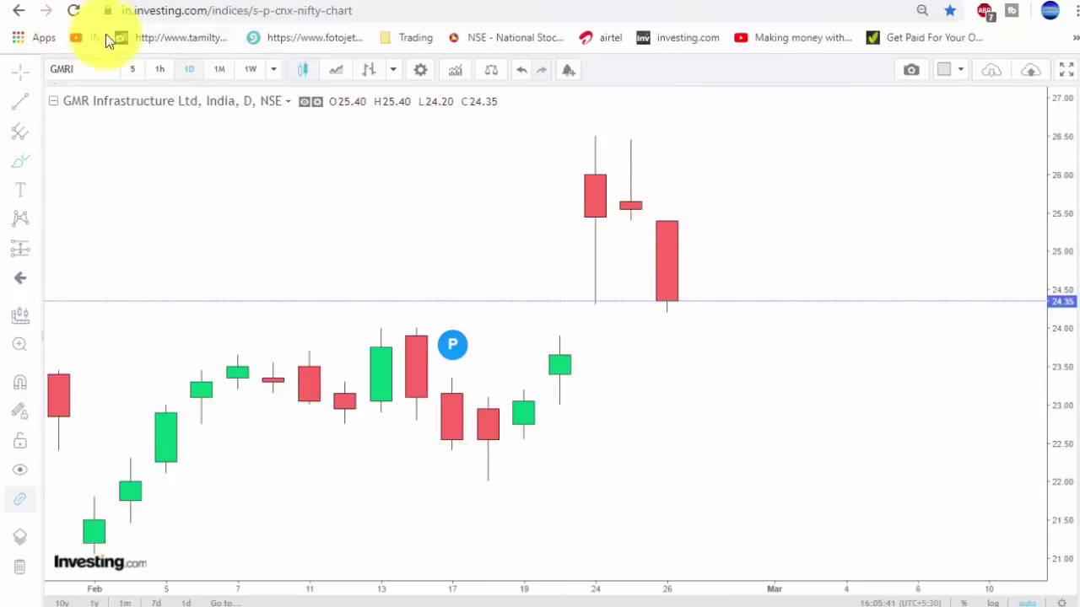
- Set the GMR Infrastructure chart to the 15-minute interval and frame the candles from the 26 February open onward
click(272, 68)
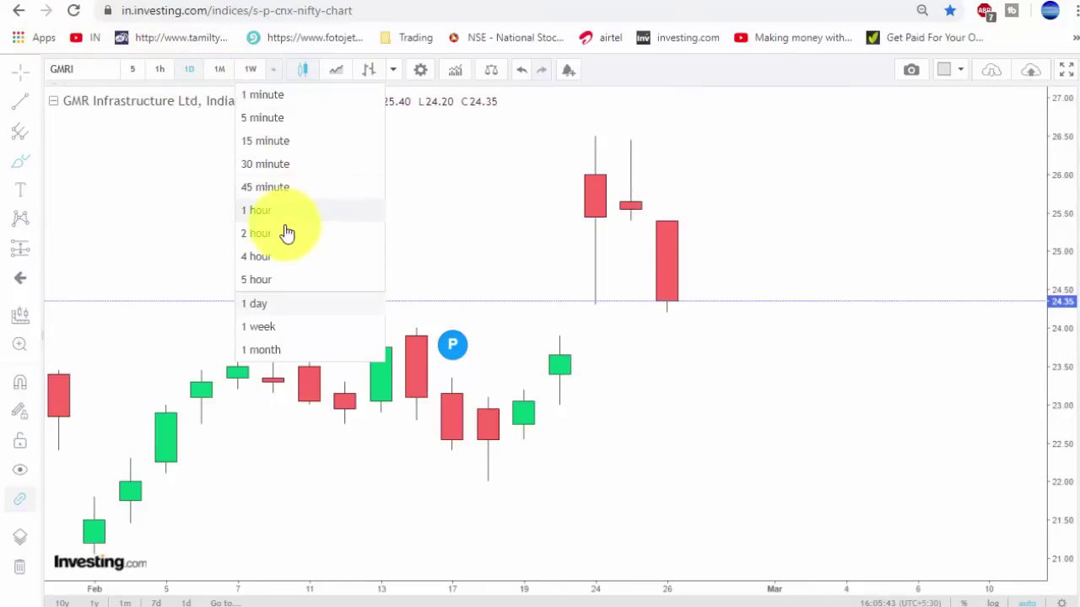
click(278, 140)
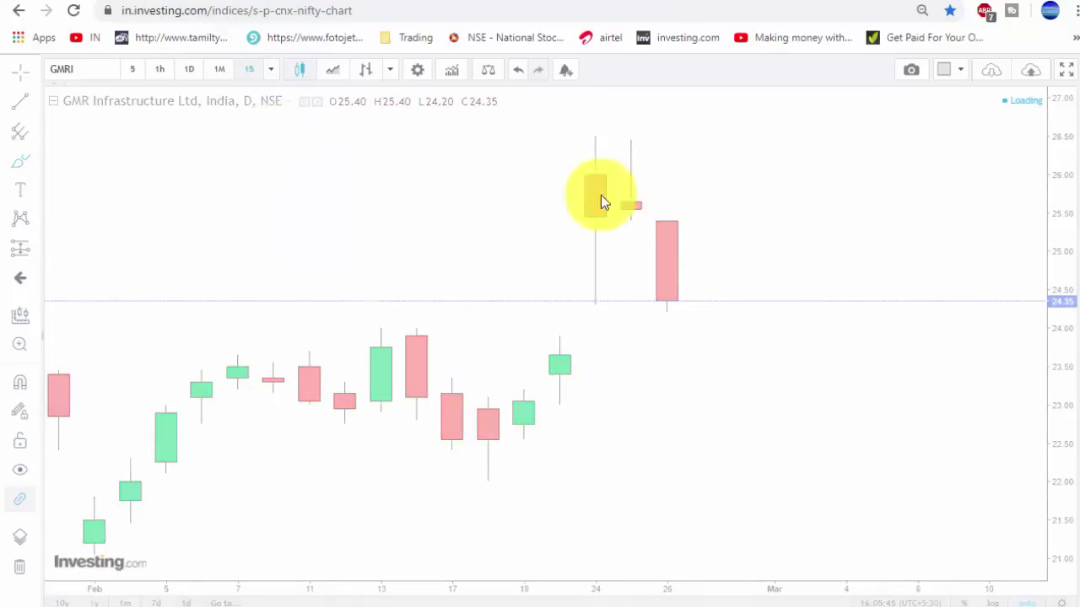
scroll(663, 301, down, 5)
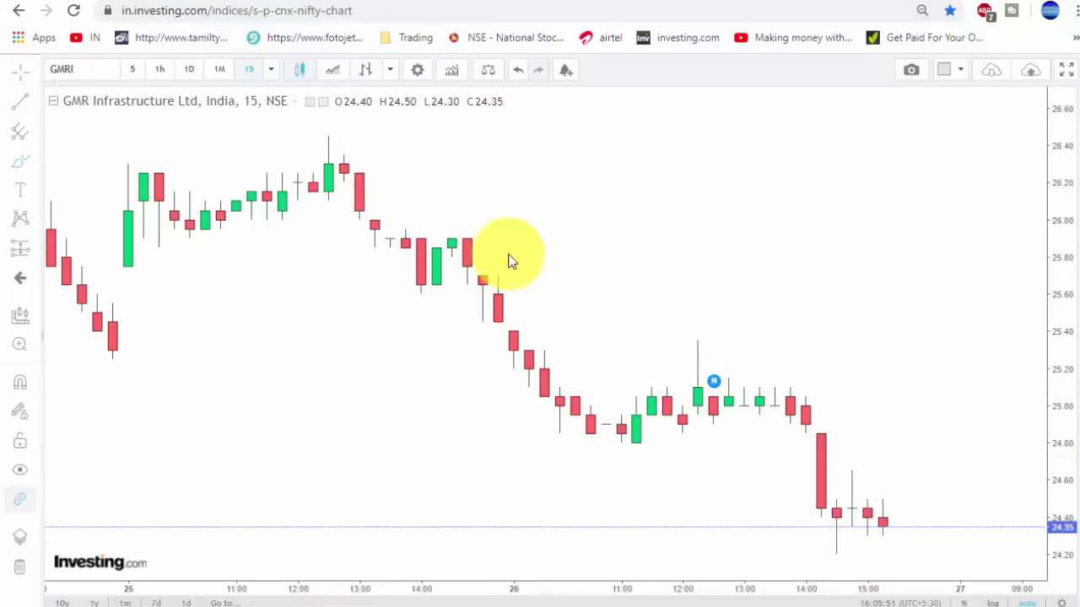
scroll(508, 253, down, 3)
scroll(338, 167, down, 2)
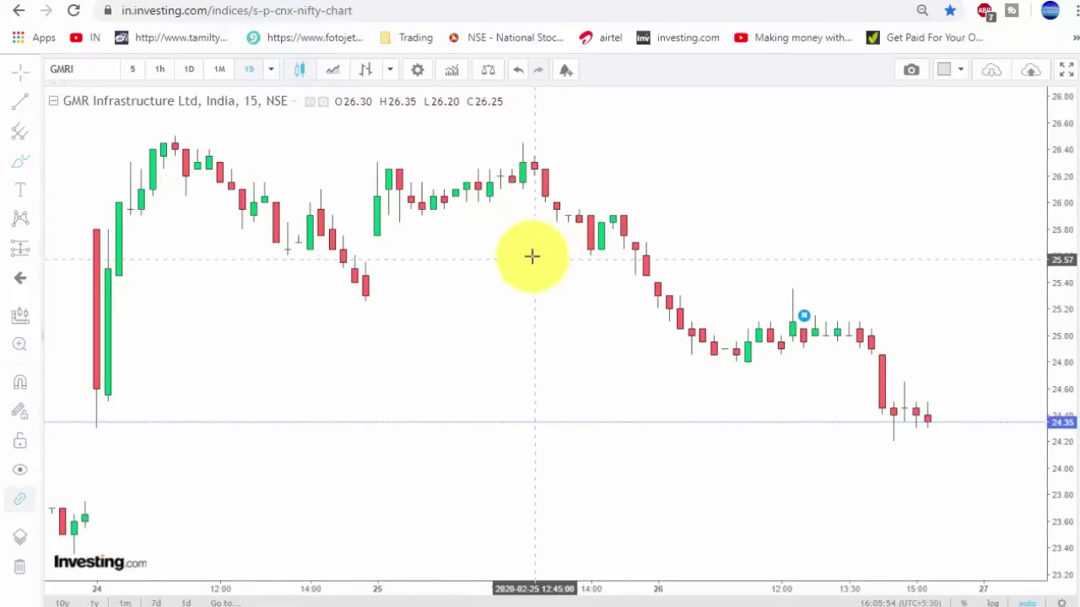
scroll(726, 376, up, 2)
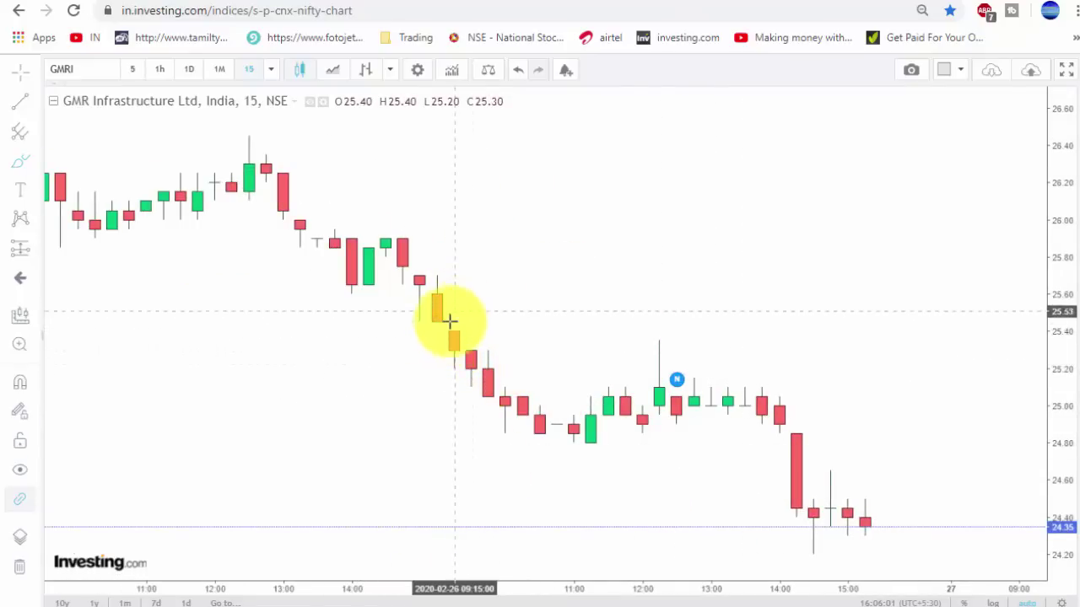
- Brush marks at the first 26 February candle, an arrow beside the second candle, and a sloping line under the morning decline
drag(442, 330, 470, 297)
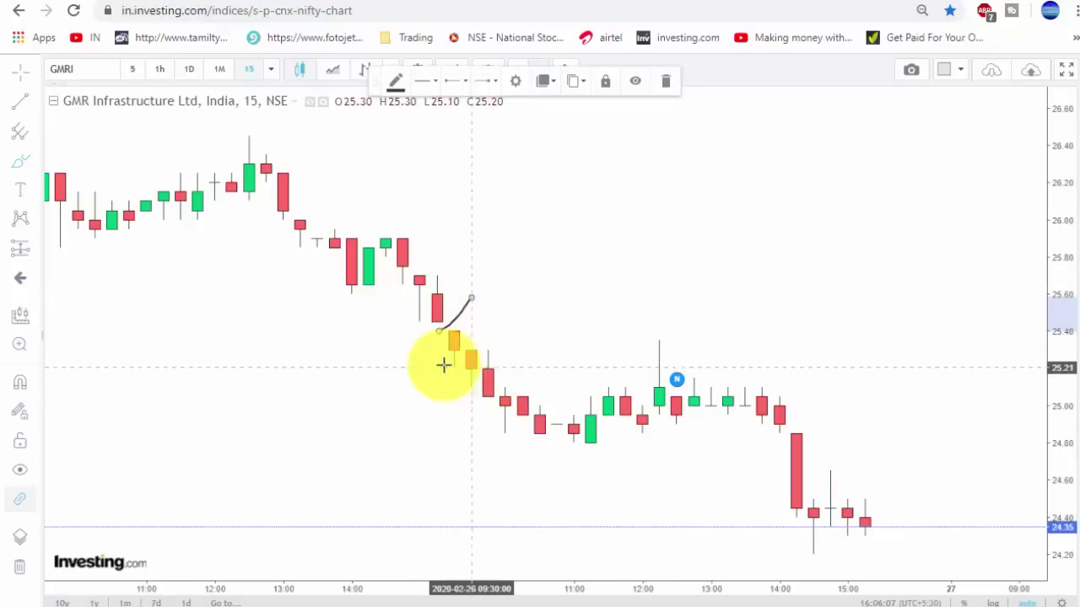
mouse_move(494, 369)
mouse_down()
mouse_move(540, 363)
mouse_move(523, 379)
mouse_move(456, 384)
mouse_up()
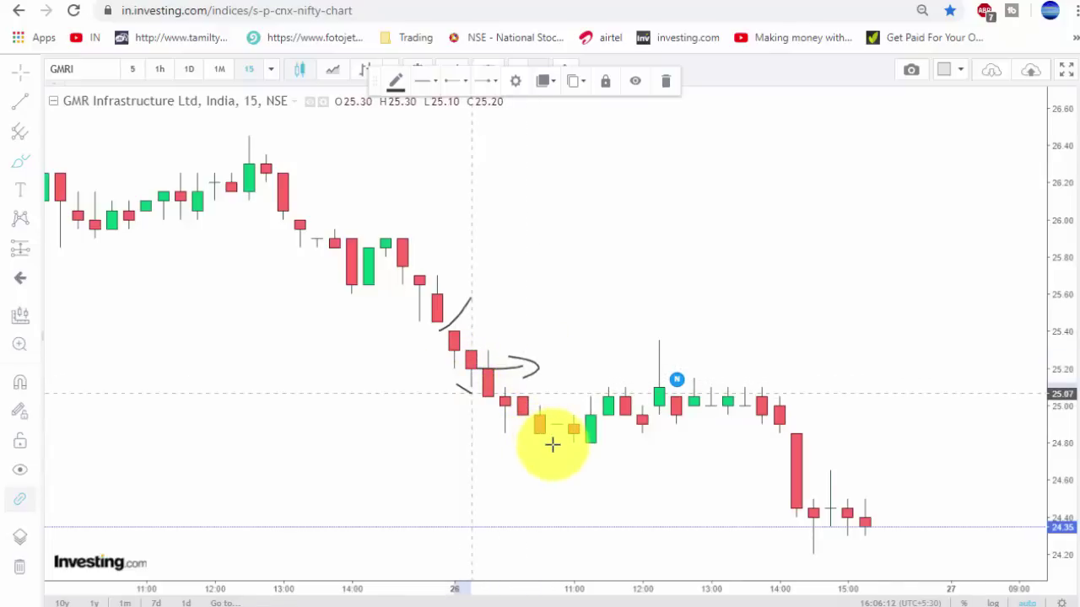
click(555, 448)
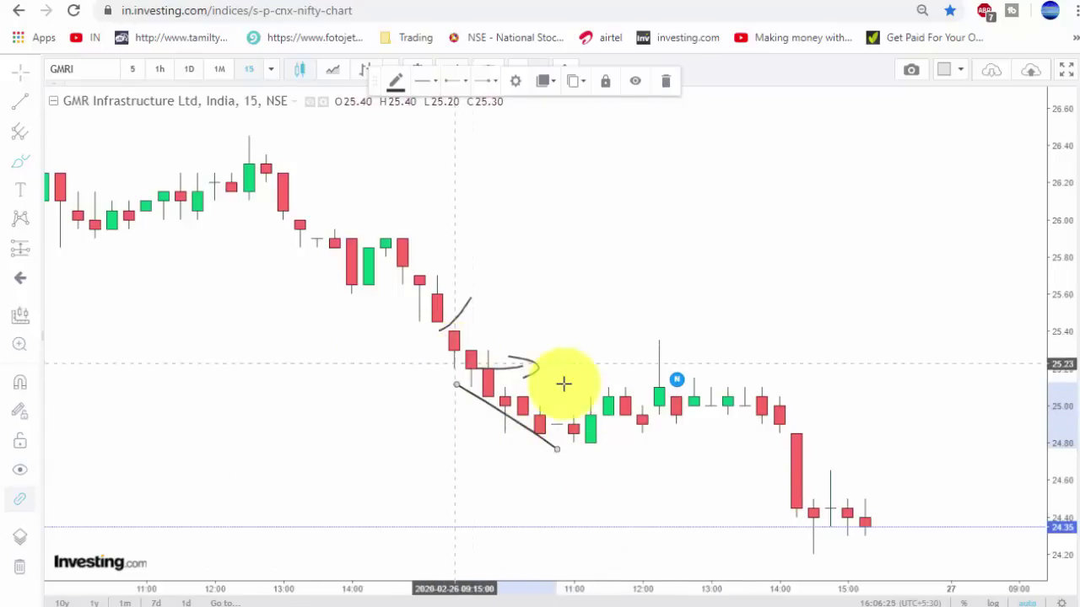
mouse_move(477, 361)
mouse_down()
mouse_move(509, 357)
mouse_move(475, 448)
mouse_move(583, 448)
mouse_move(556, 367)
mouse_move(475, 354)
mouse_up()
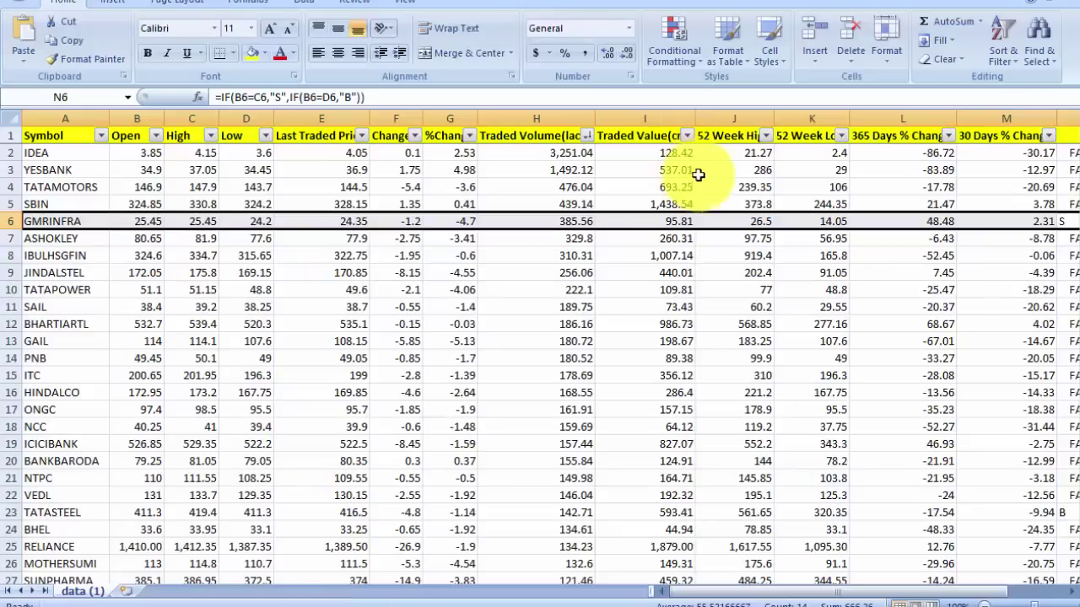
- Review the flag column beside the 30-day change and select the GMRINFRA row's data from its S flag back to High
click(723, 188)
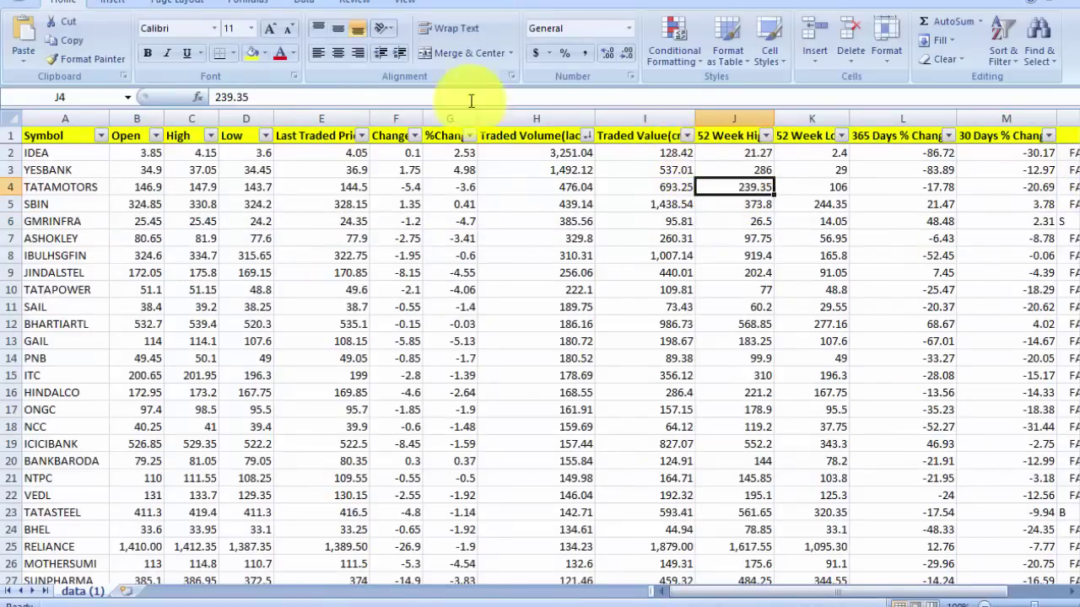
drag(867, 599, 962, 595)
click(940, 152)
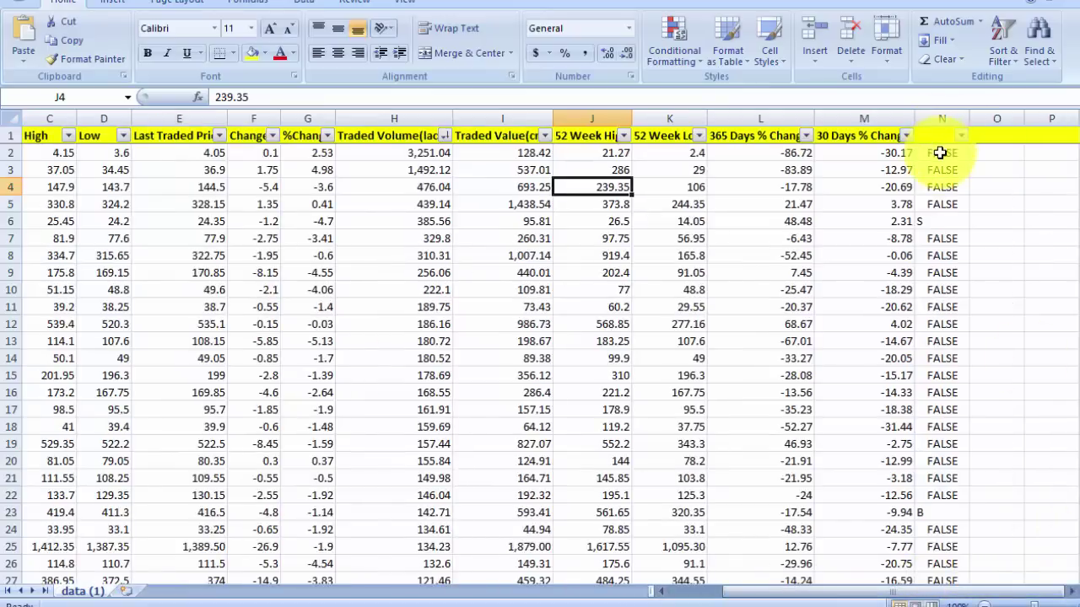
drag(950, 221, 42, 221)
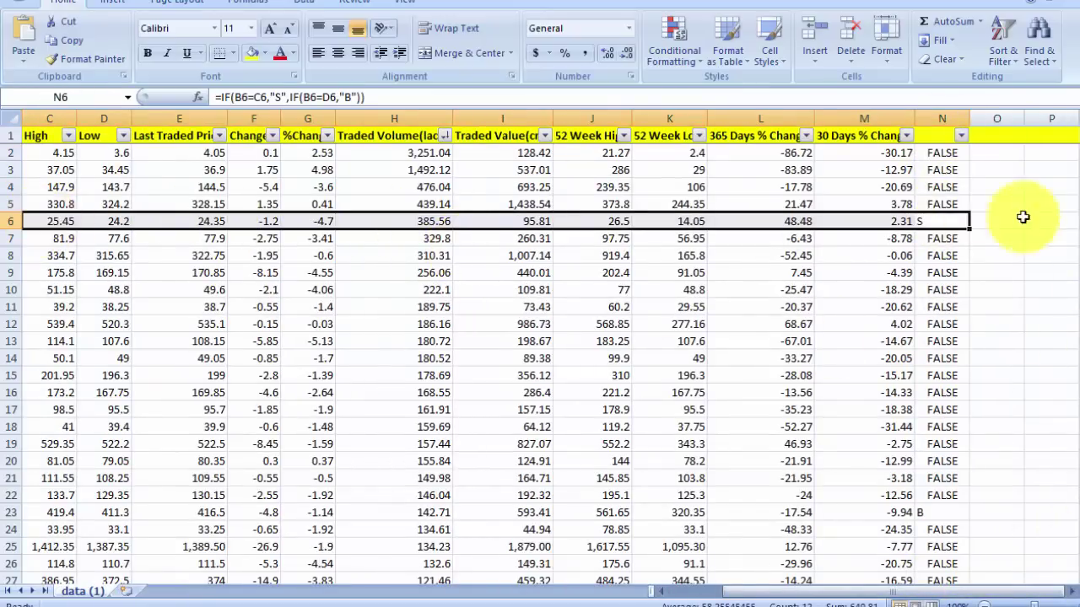
- Switch to the NSE Equity Stock Watch page in the browser, set its view to Nifty 50 and look through the listed stocks
click(241, 604)
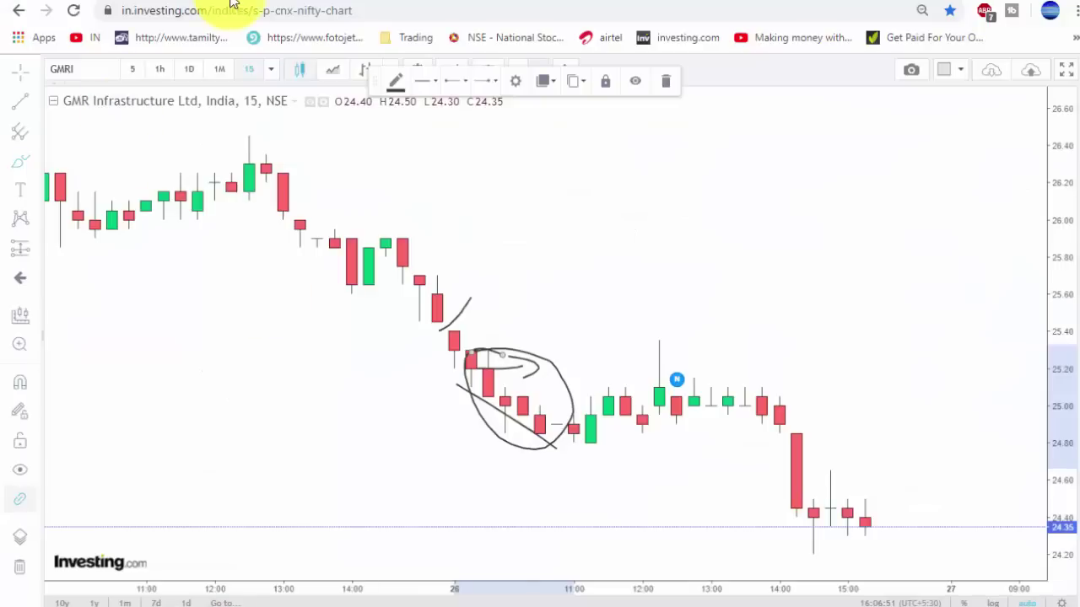
click(46, 9)
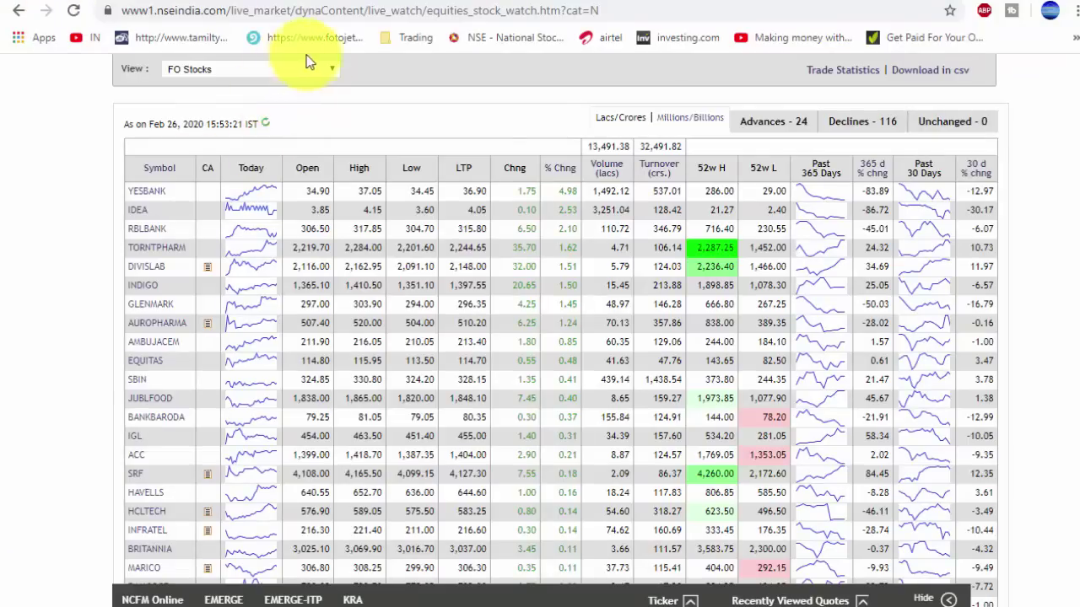
click(333, 70)
scroll(239, 135, up, 10)
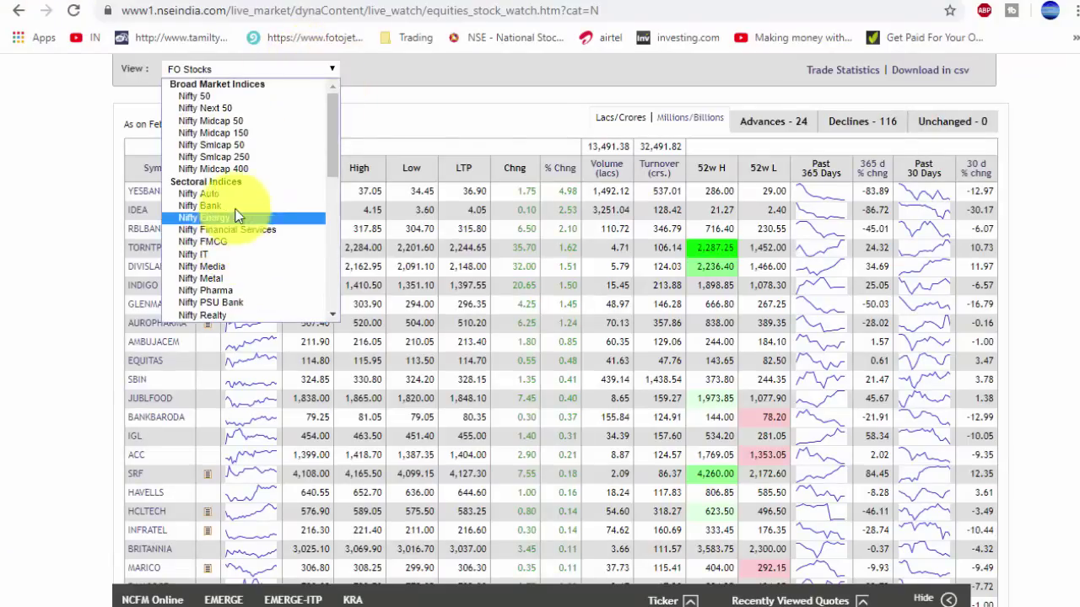
click(233, 100)
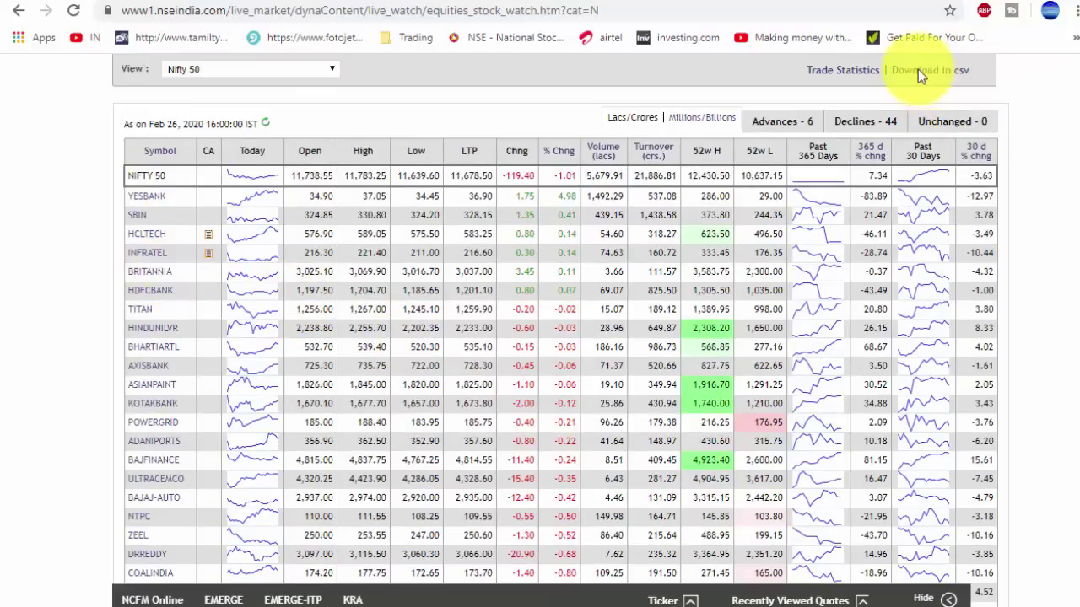
scroll(581, 401, down, 5)
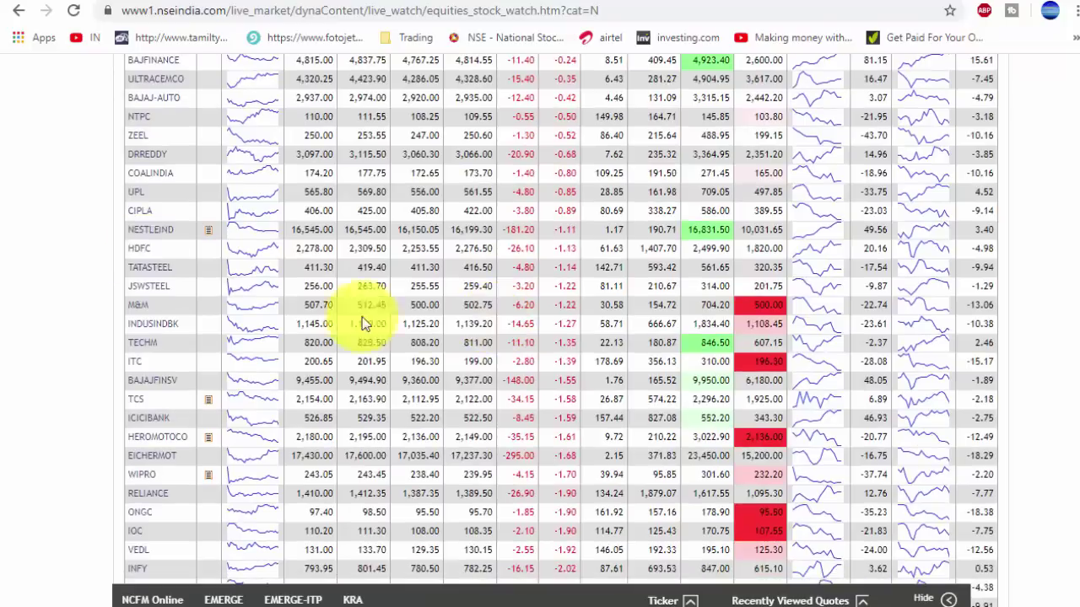
scroll(863, 180, up, 6)
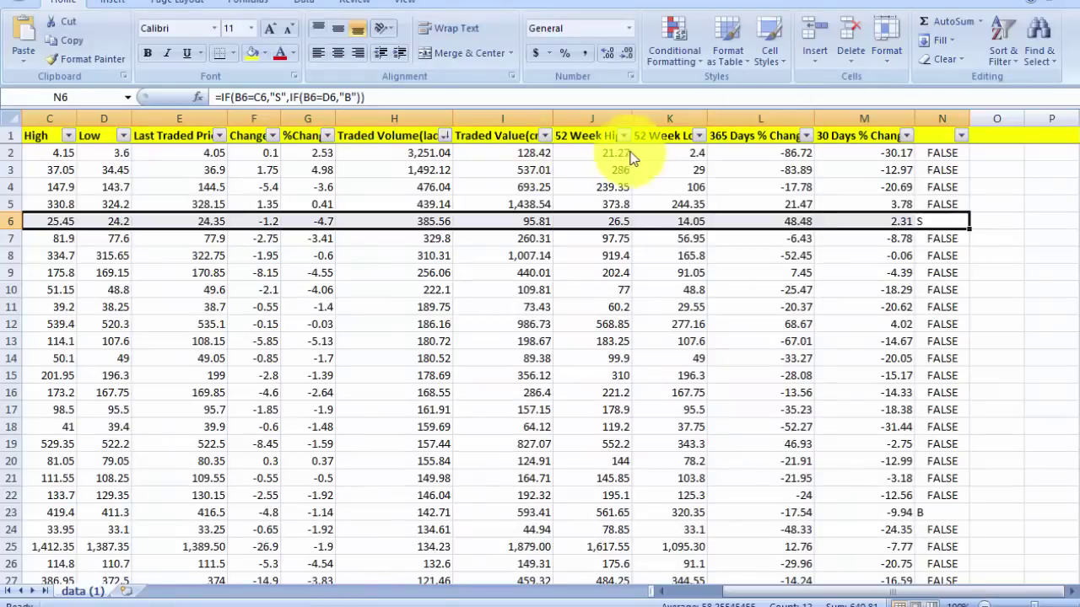
- In the Excel sheet, sort the stock data by 52 Week High from largest to smallest
click(623, 136)
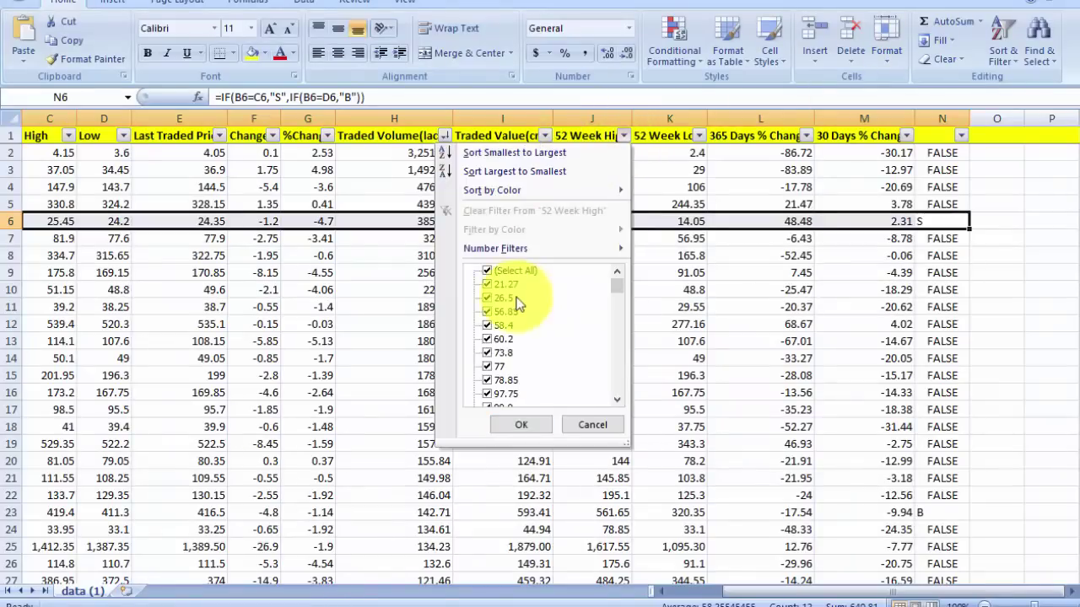
click(550, 171)
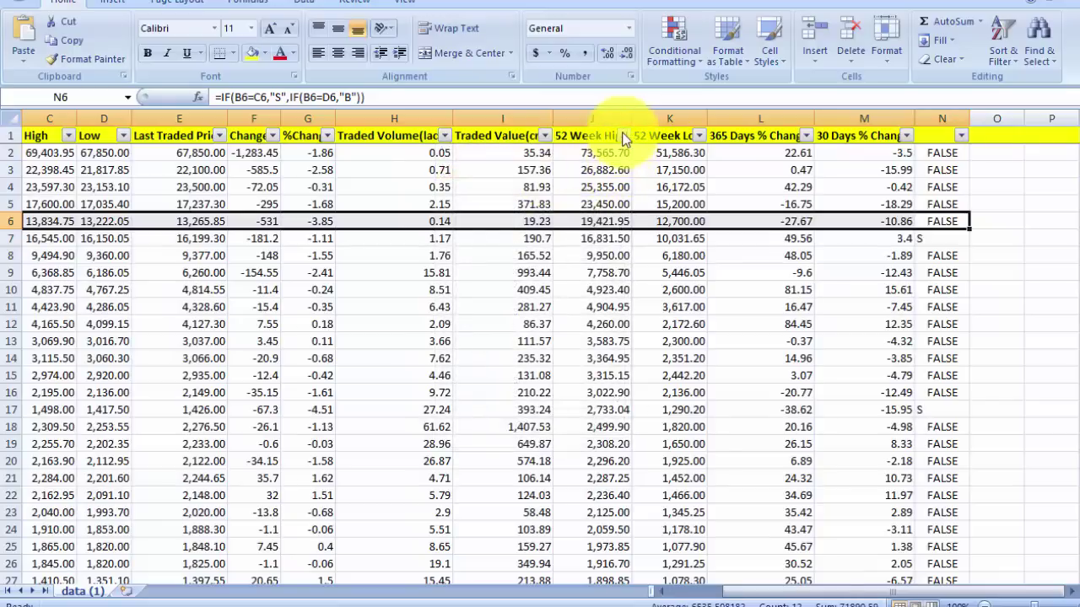
- Switch to the NSE Nifty 50 table and examine the colour-highlighted 52-week high and 52-week low values
key(alt+Tab)
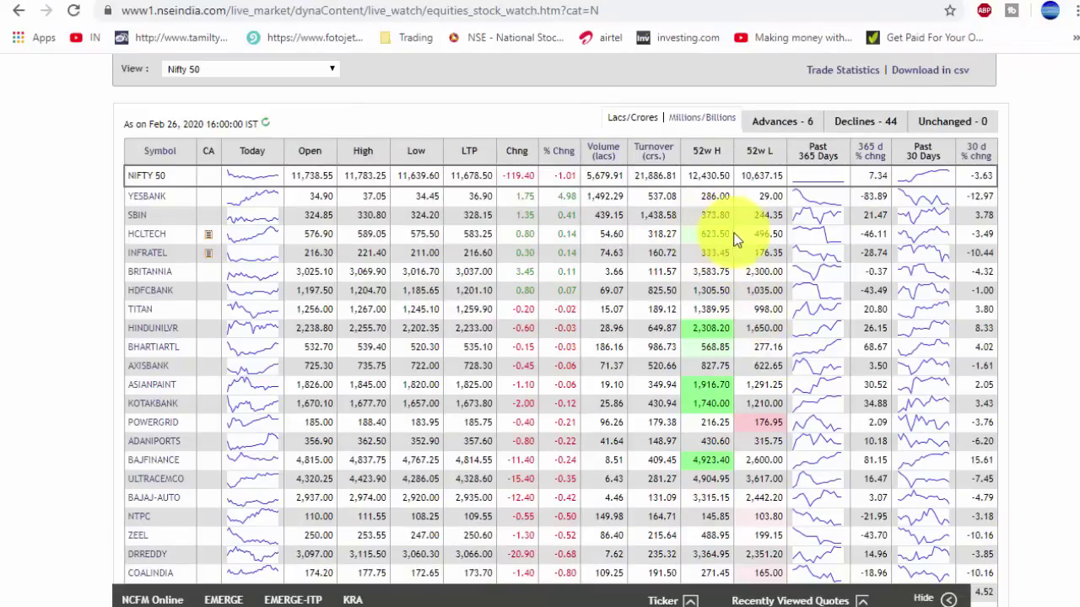
double_click(704, 328)
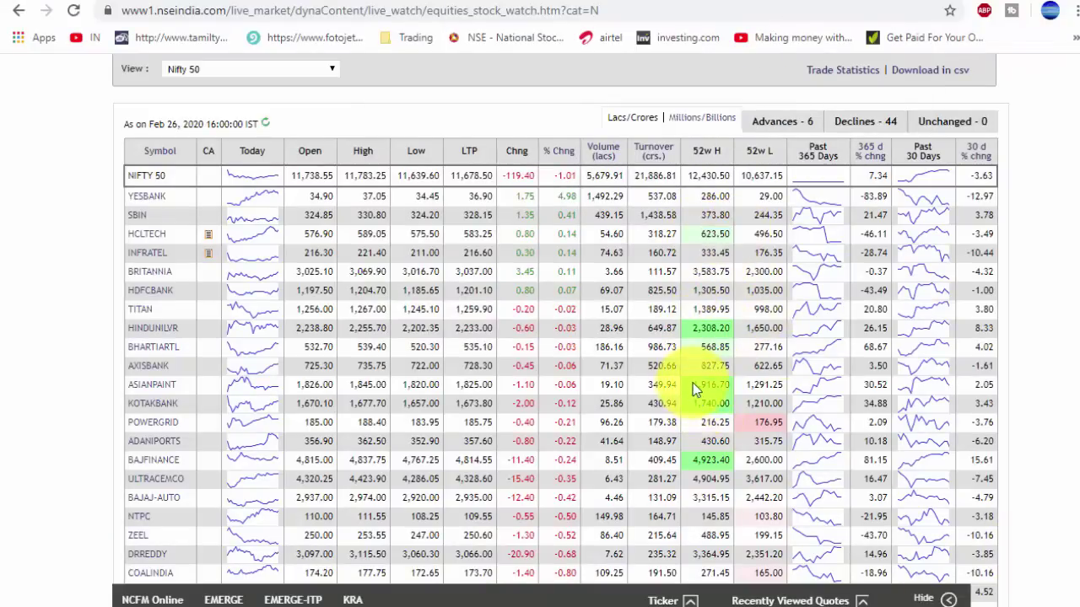
drag(693, 383, 718, 418)
click(713, 426)
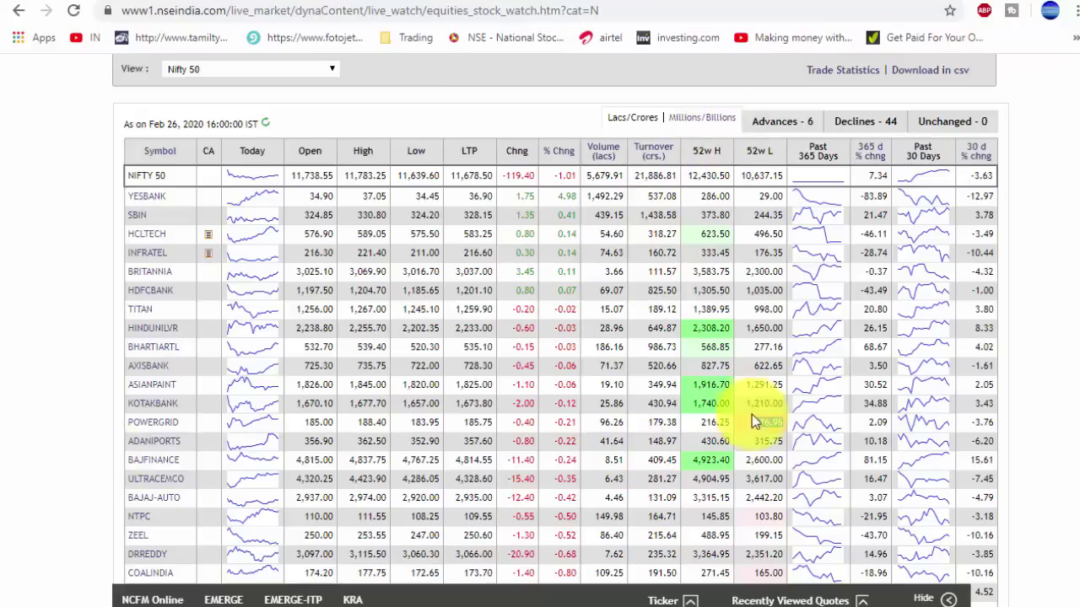
scroll(711, 362, down, 7)
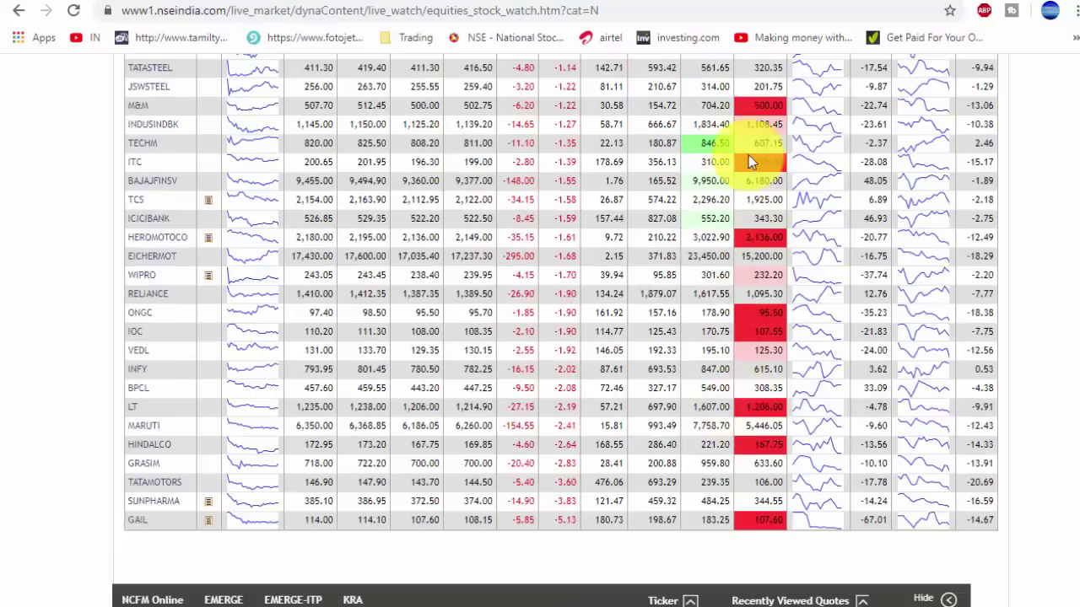
double_click(753, 107)
double_click(762, 237)
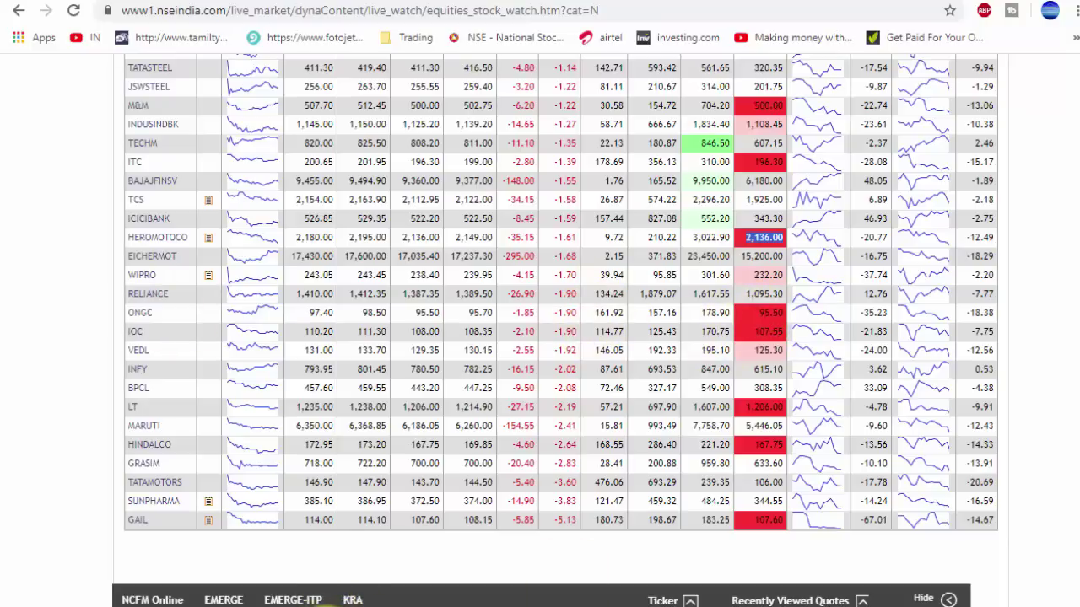
- Switch to Excel and review the 52-week high and low cells, the flags in column N and the empty columns O and P
click(296, 602)
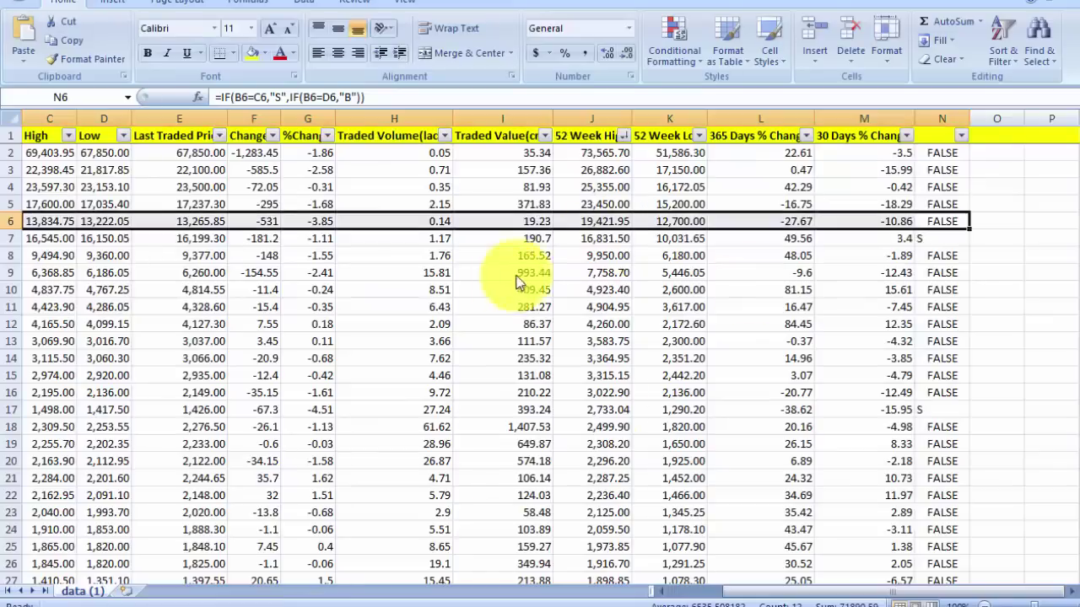
click(670, 224)
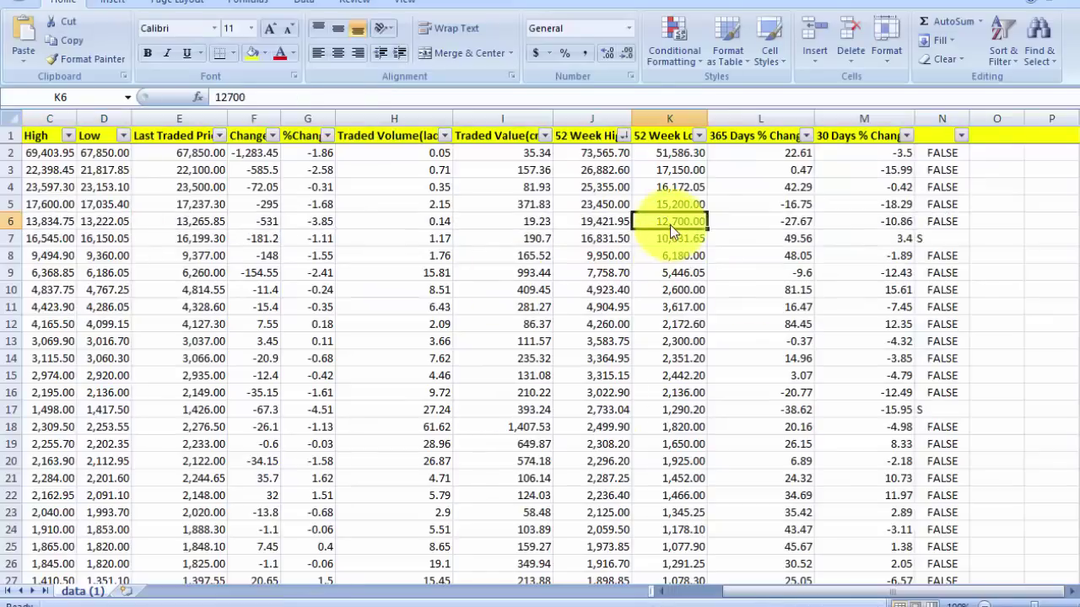
click(594, 153)
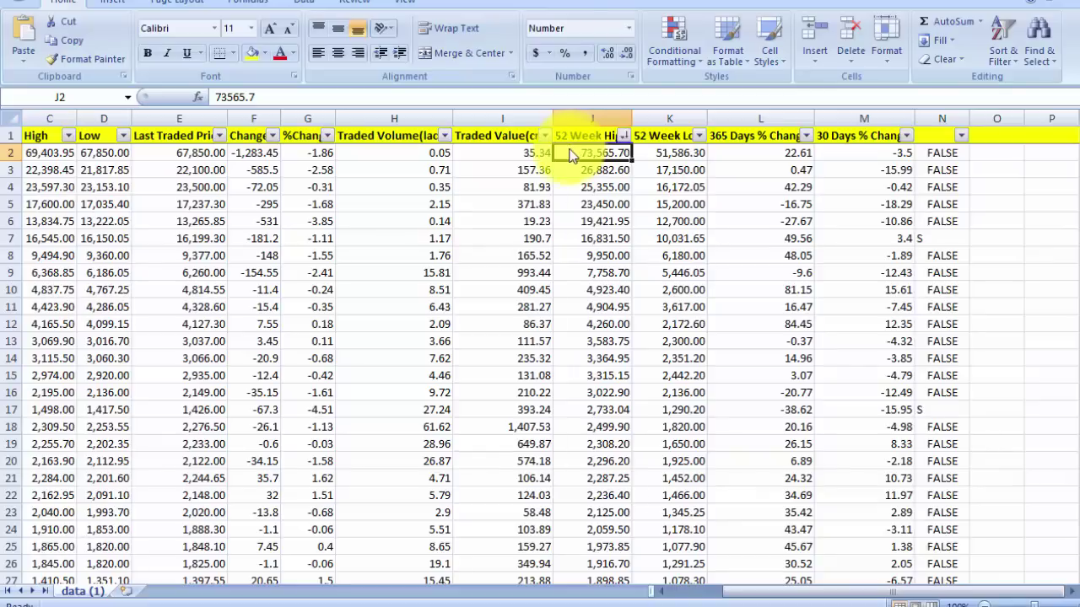
click(993, 152)
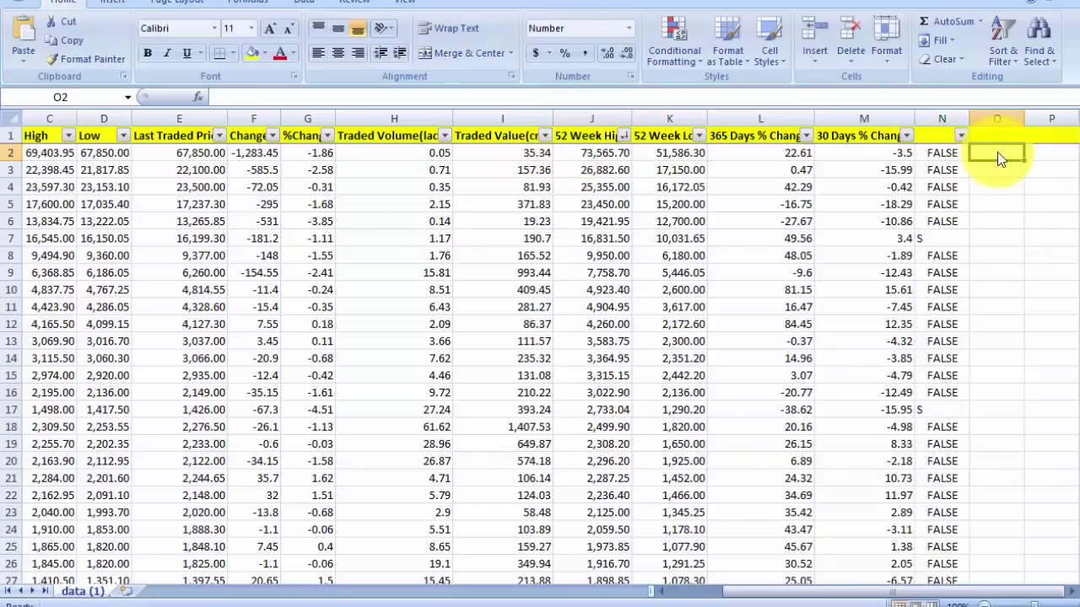
mouse_move(1009, 165)
mouse_down()
mouse_move(1021, 245)
mouse_move(999, 157)
mouse_up()
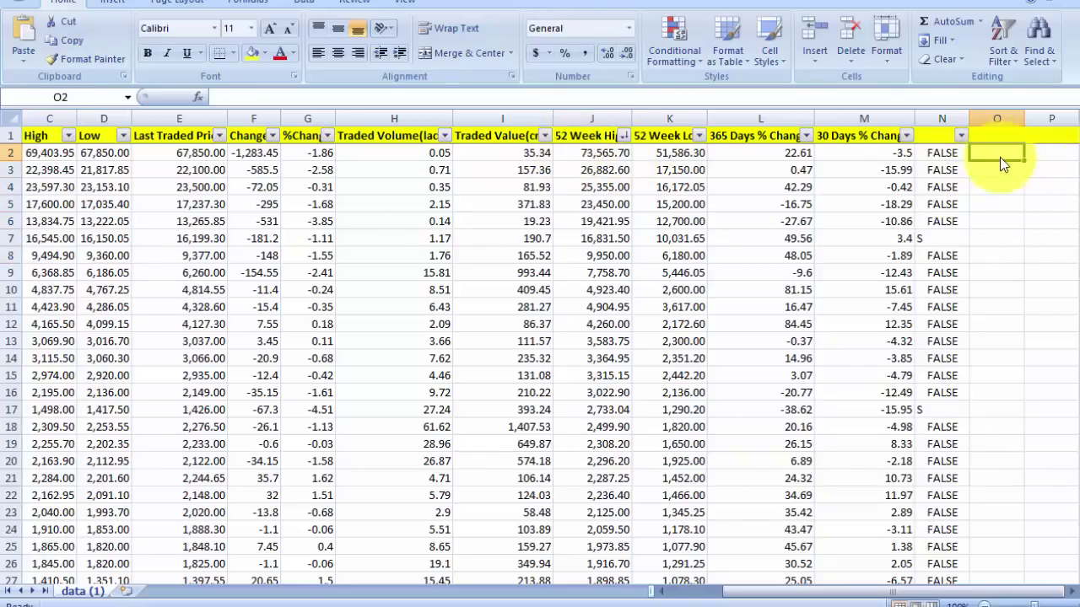
click(1060, 156)
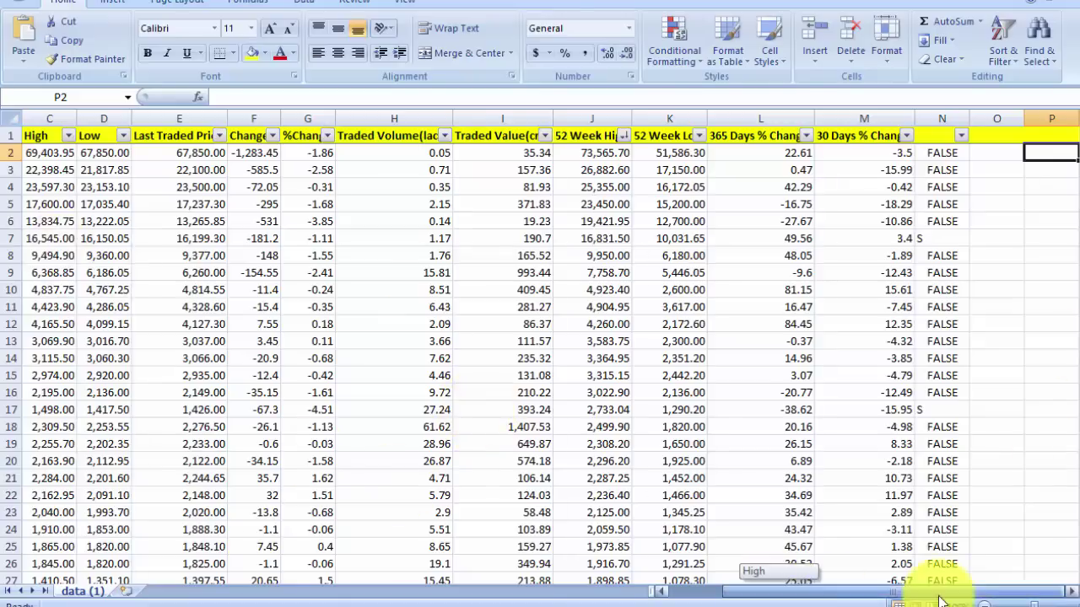
click(985, 156)
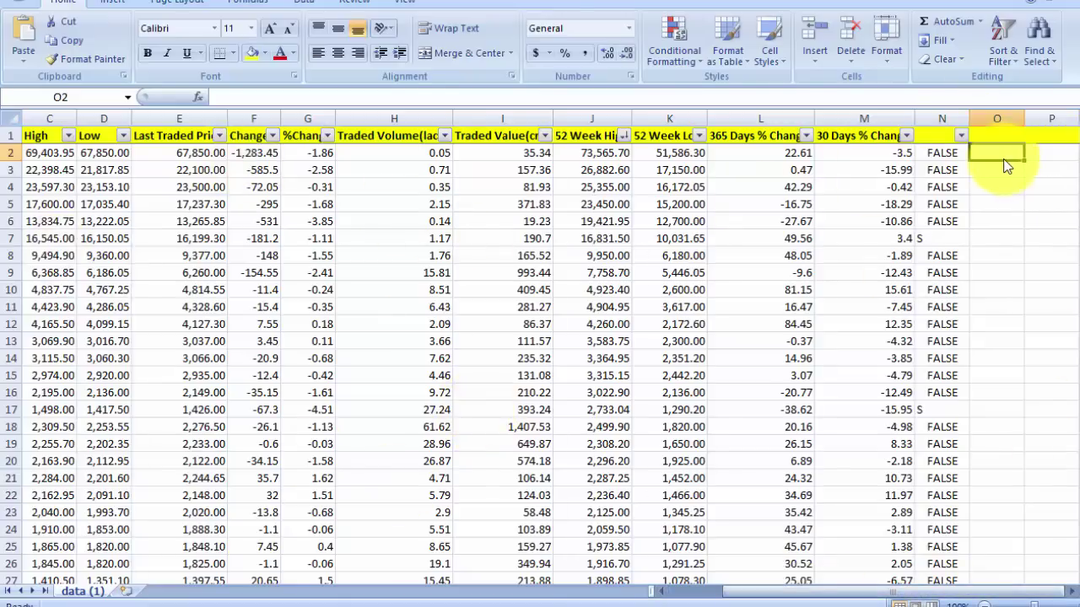
drag(941, 154, 962, 324)
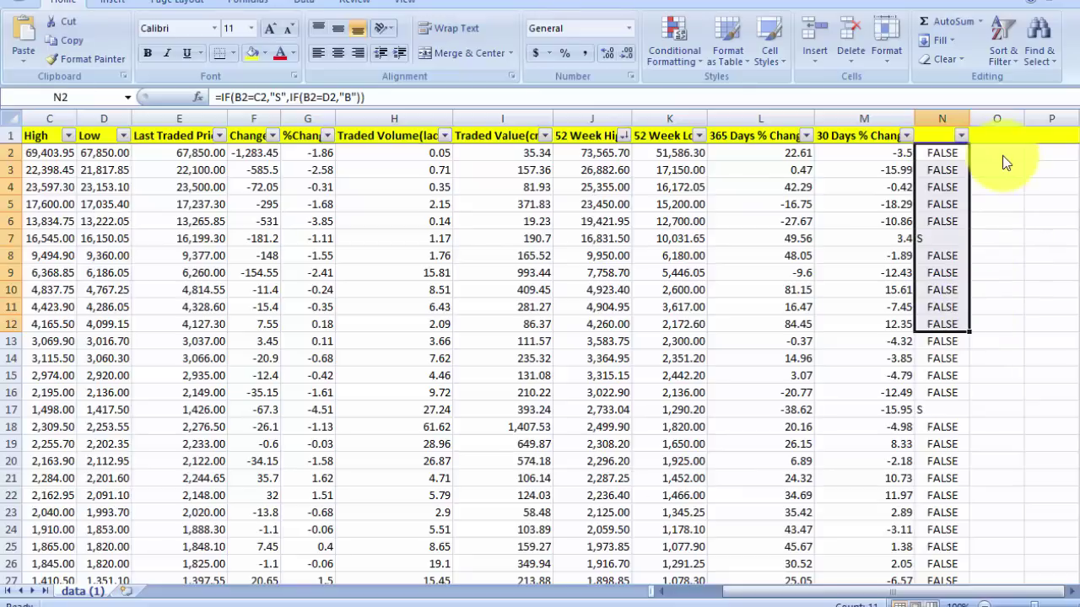
drag(1005, 162, 1032, 311)
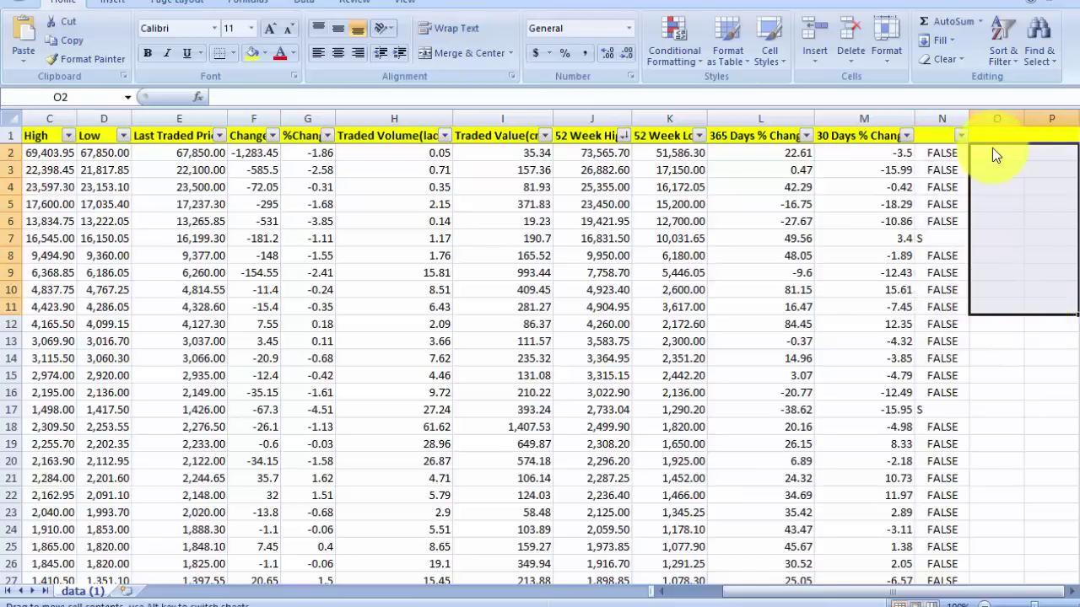
click(1054, 156)
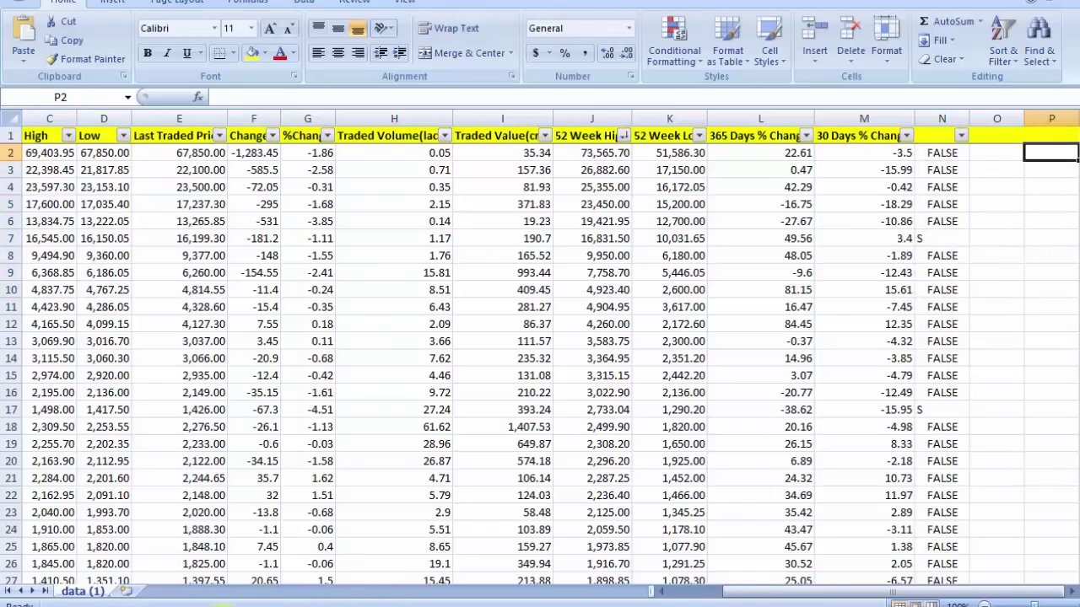
- On the NSE page, sort the Nifty 50 table by 30-day % change in descending order and highlight SBIN's values from Open to % change
key(alt+Tab)
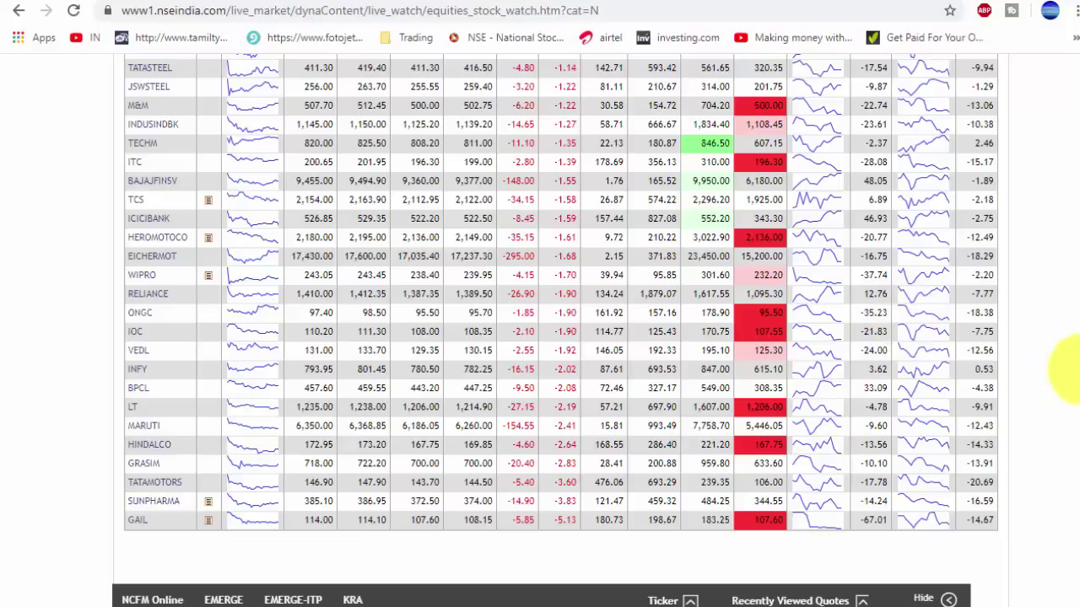
scroll(959, 351, up, 10)
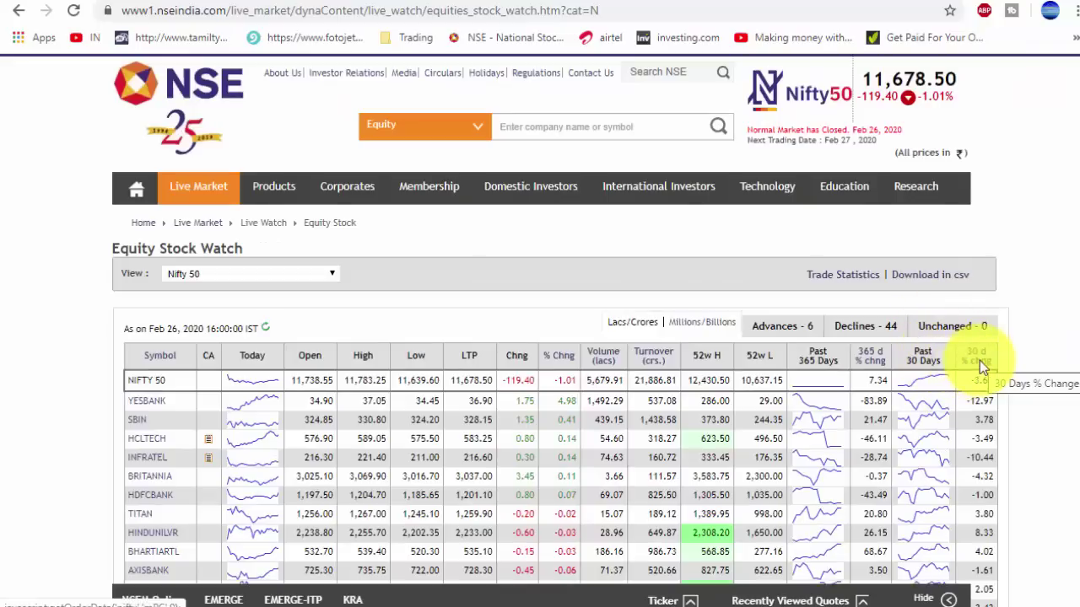
click(977, 361)
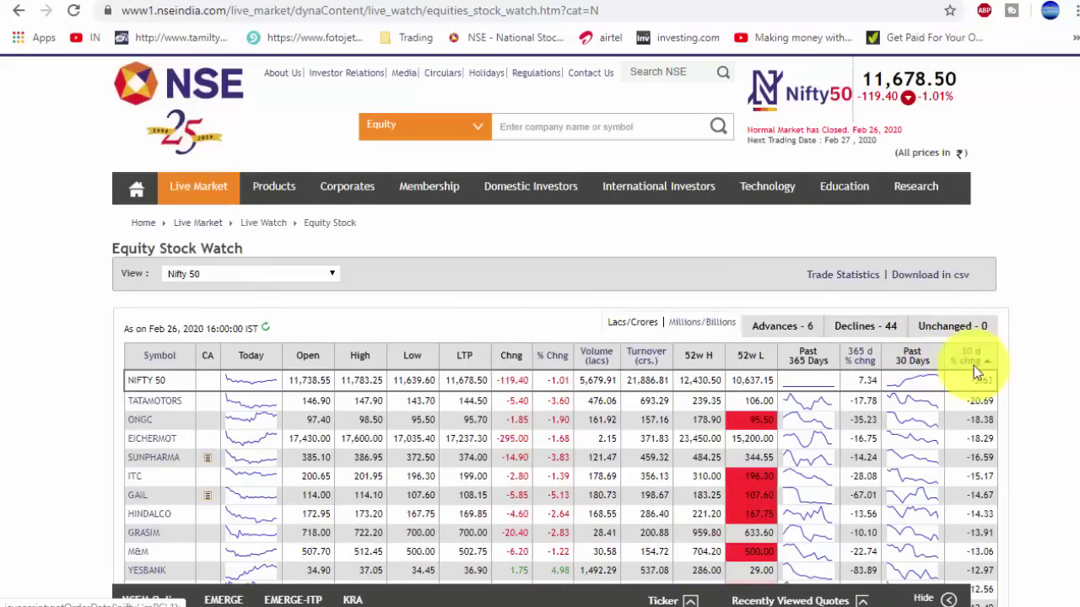
click(974, 364)
scroll(971, 363, down, 2)
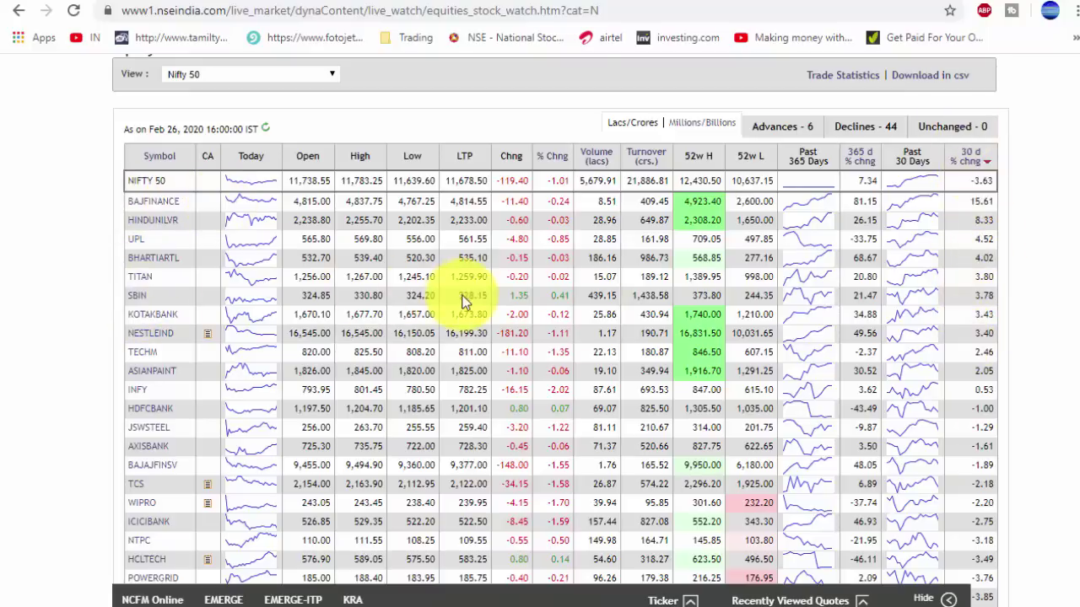
drag(291, 296, 533, 297)
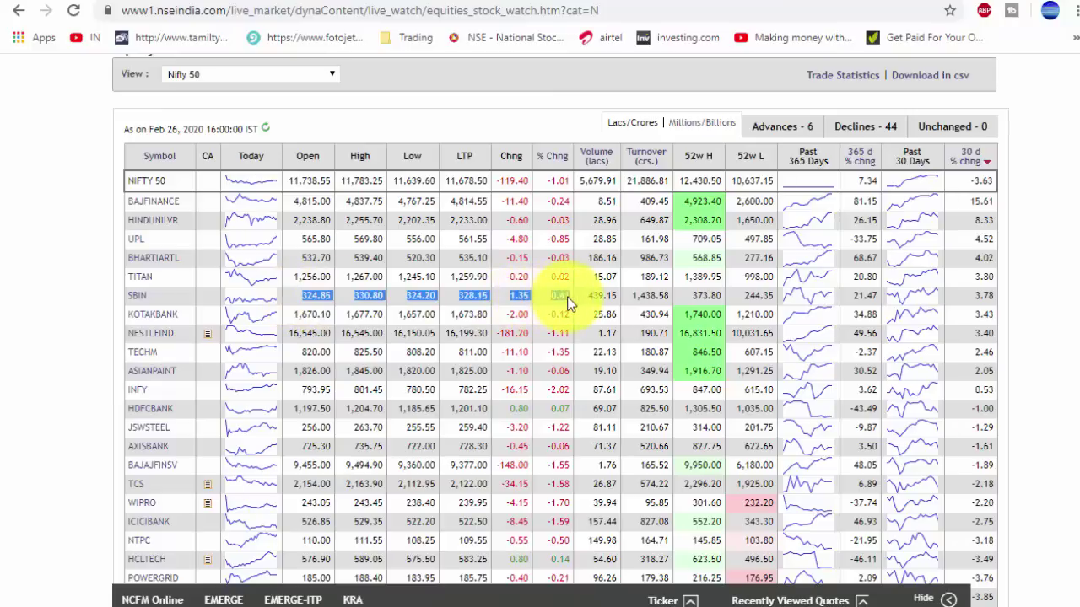
click(534, 296)
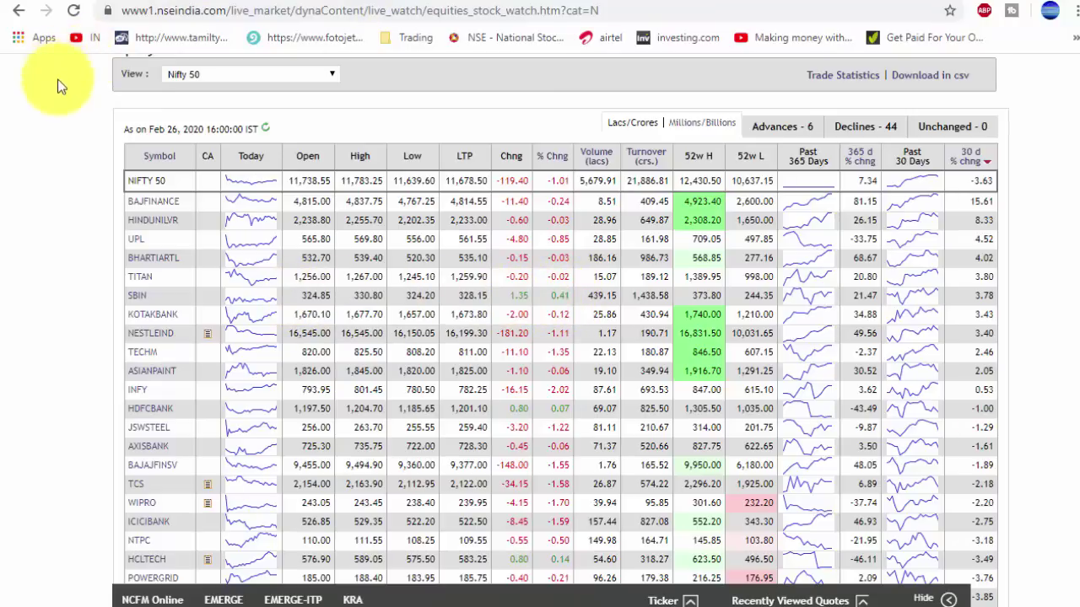
- Load the State Bank Of India (SBI) NSE daily chart on Investing.com and examine its candles up to 26 February
key(ctrl+Tab)
click(91, 70)
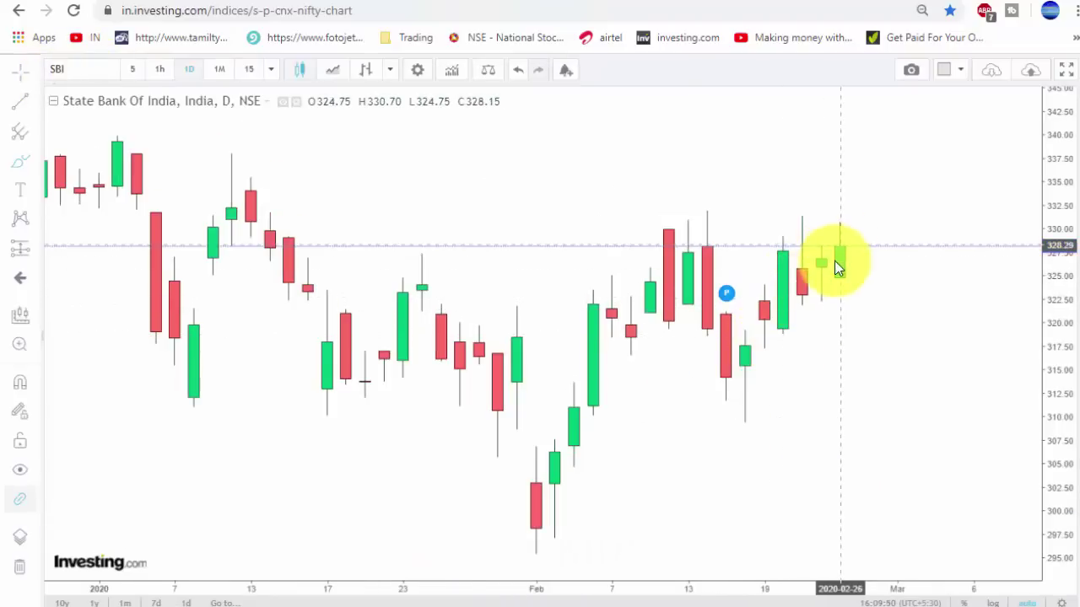
scroll(683, 300, down, 5)
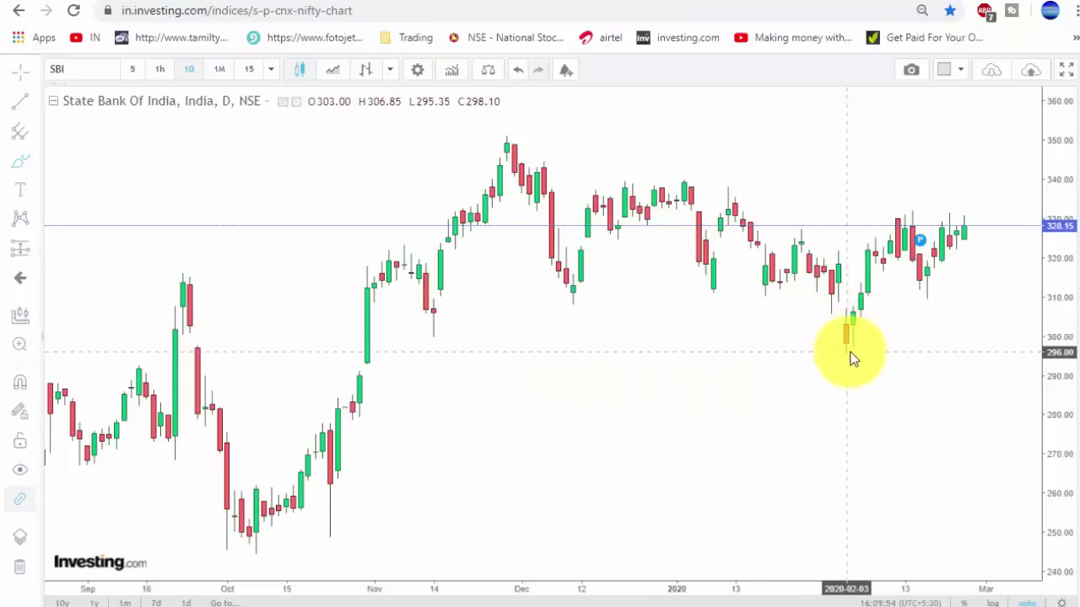
scroll(877, 329, up, 3)
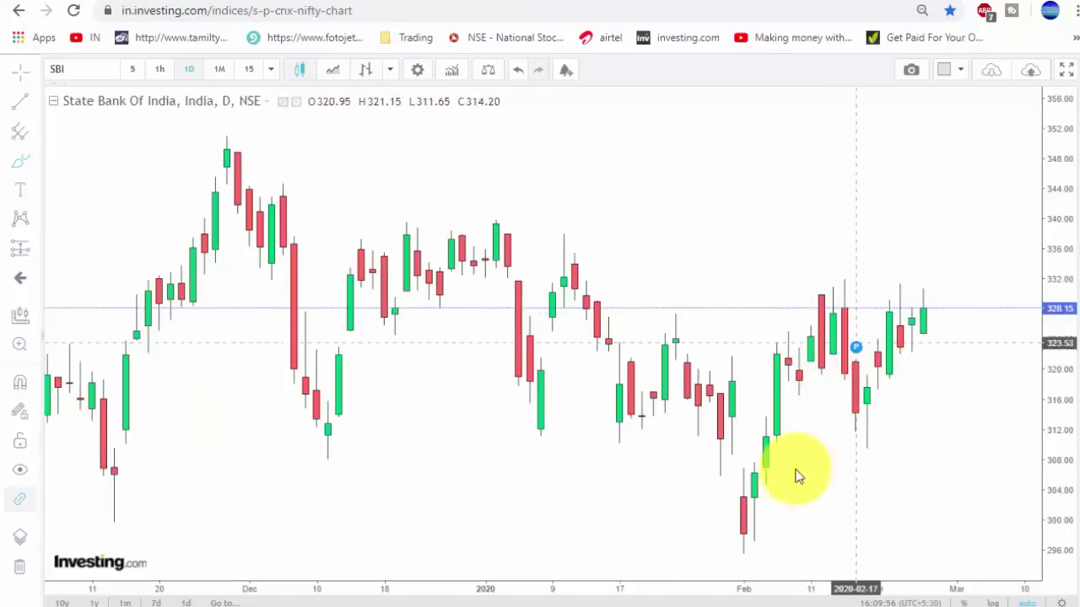
- Brush a rising curve beneath the candles from the early-February low to the end of February, and a resistance line across the mid-to-late-February highs
drag(743, 552, 959, 342)
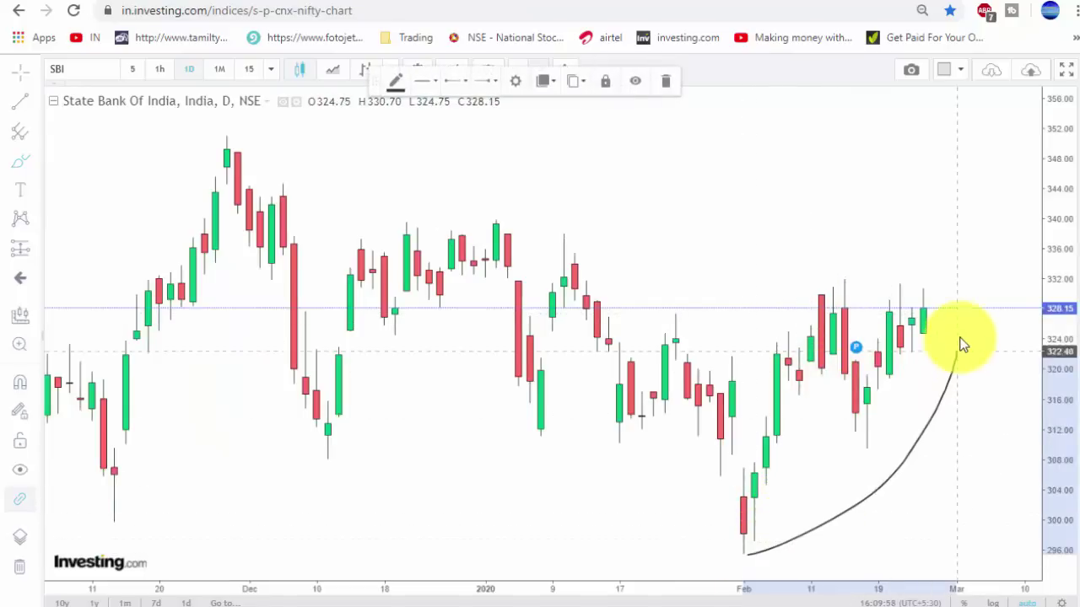
scroll(641, 417, up, 2)
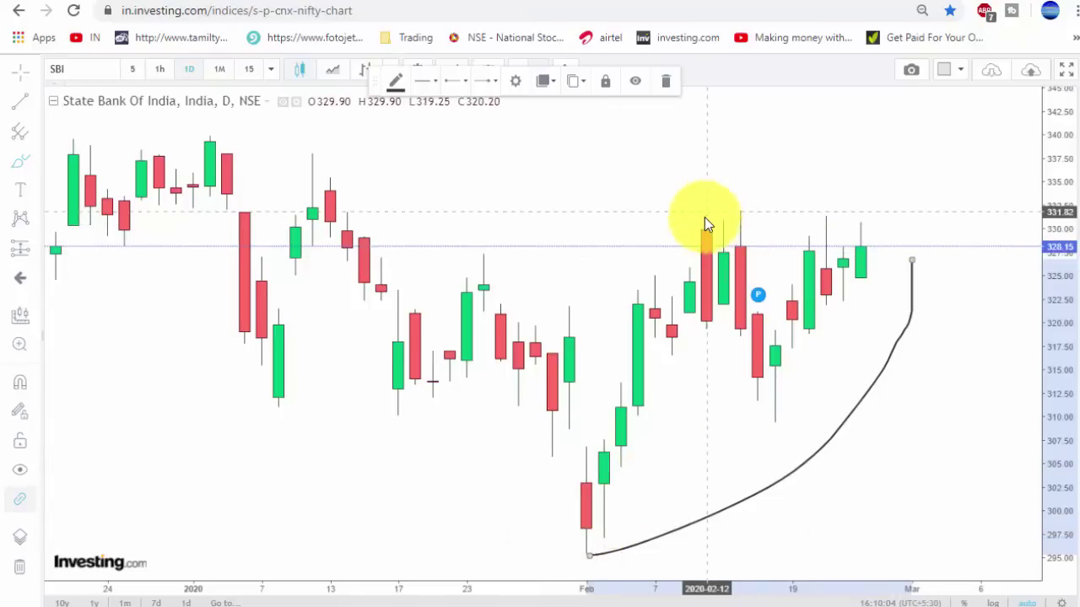
drag(708, 218, 880, 213)
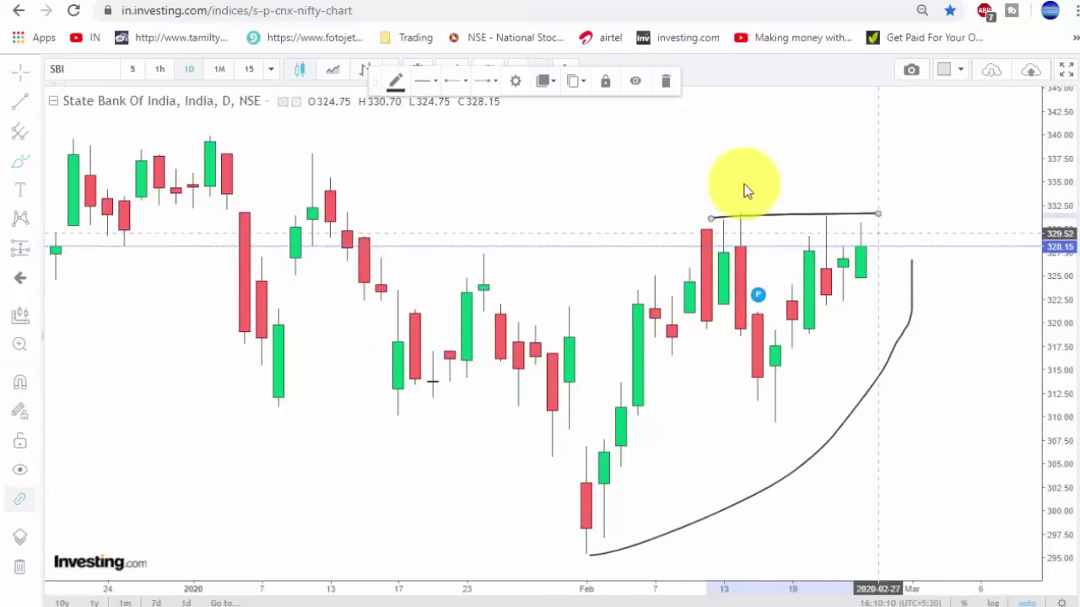
scroll(864, 236, down, 2)
scroll(892, 275, down, 3)
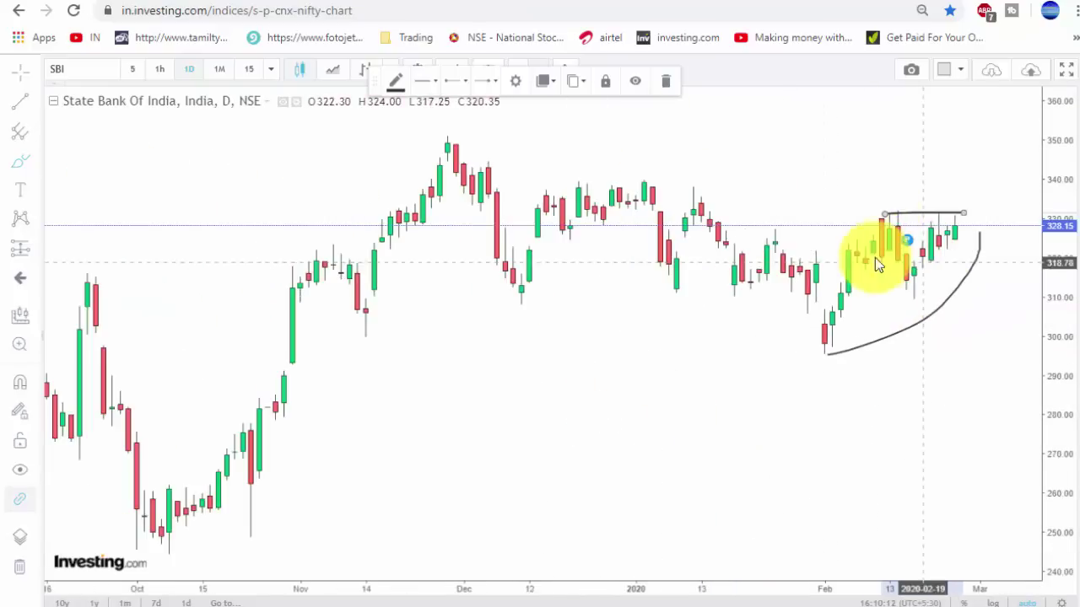
- On the 15-minute chart, brush a short mark up to the 26 February opening candle's low and a line from its high to the afternoon rise
click(249, 71)
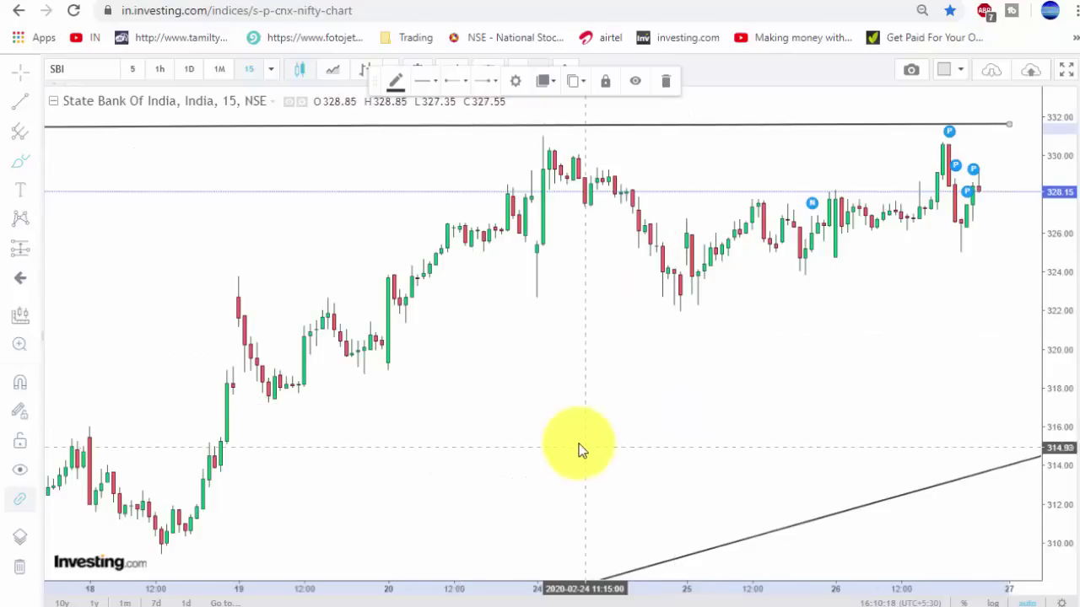
scroll(632, 335, up, 3)
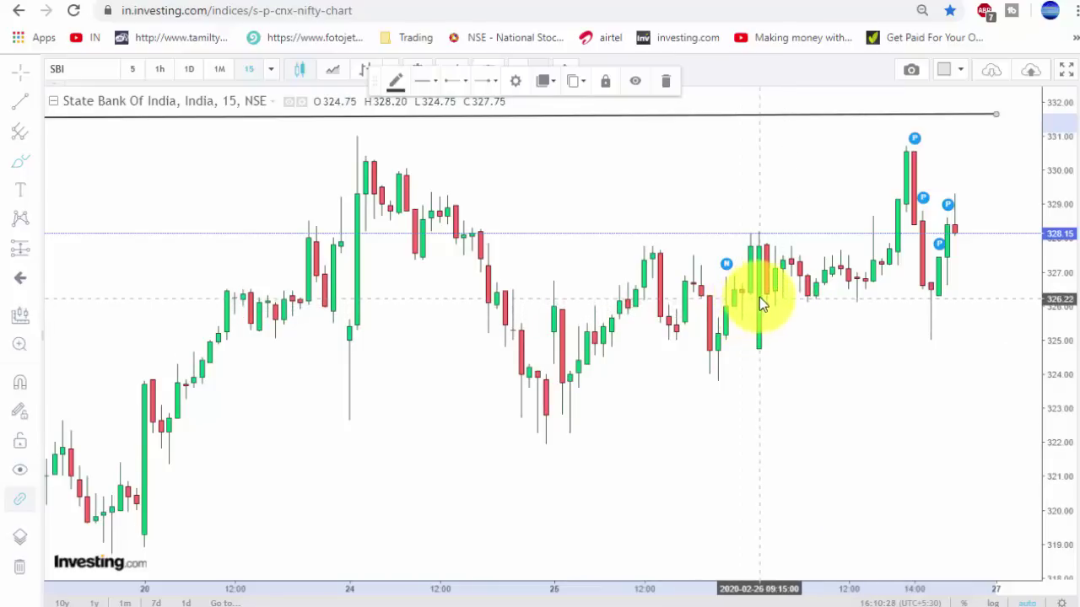
click(761, 349)
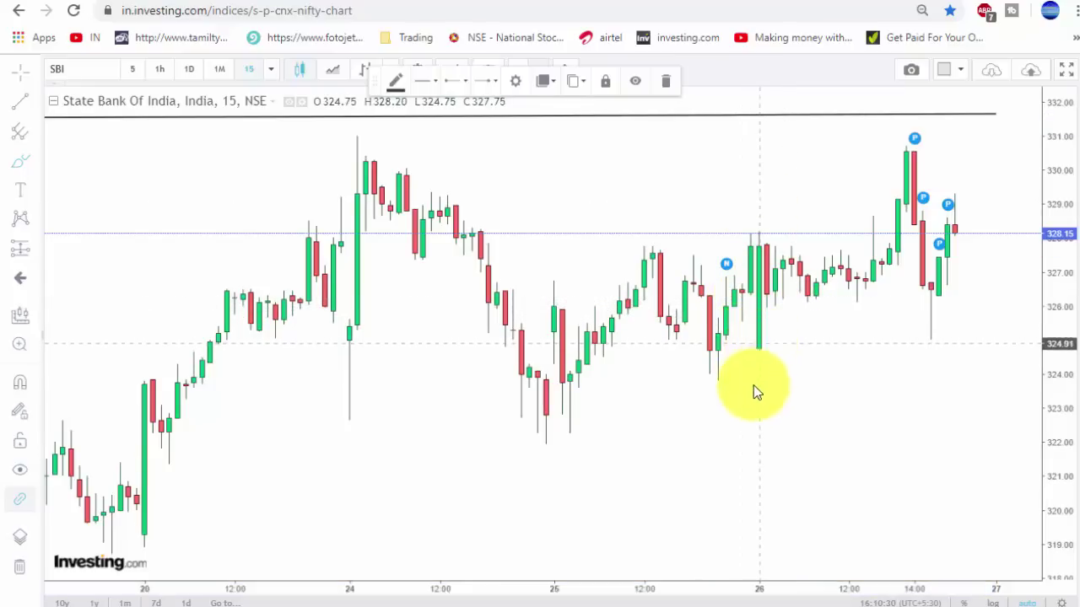
drag(757, 389, 761, 349)
scroll(826, 368, up, 5)
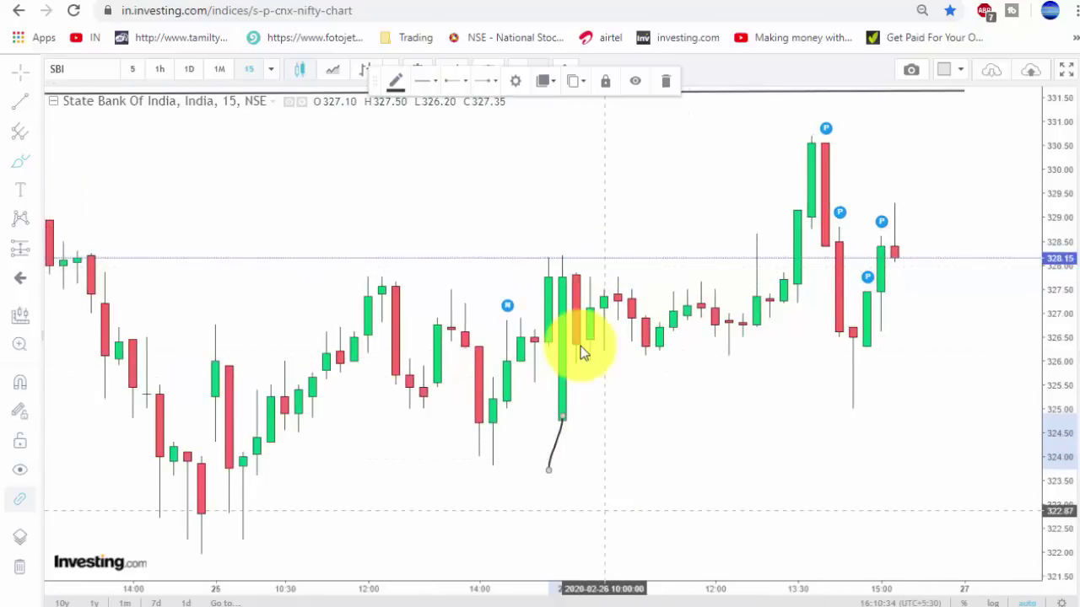
drag(563, 256, 809, 262)
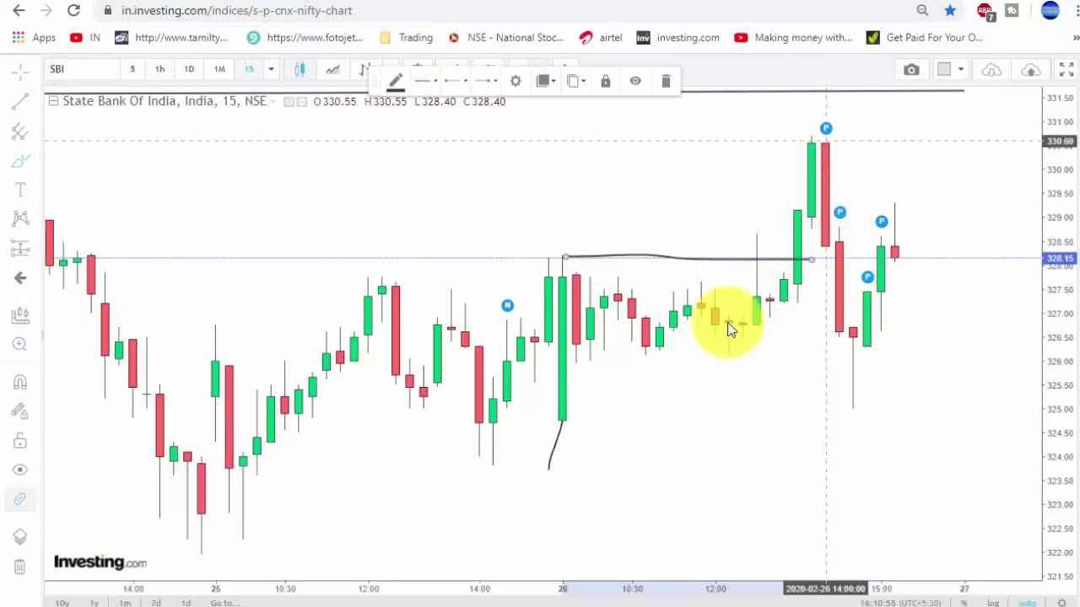
- Examine the 26 February afternoon peak on the 15-minute chart against the 24 February high and the drawn resistance lines
scroll(542, 267, down, 1)
scroll(541, 244, down, 3)
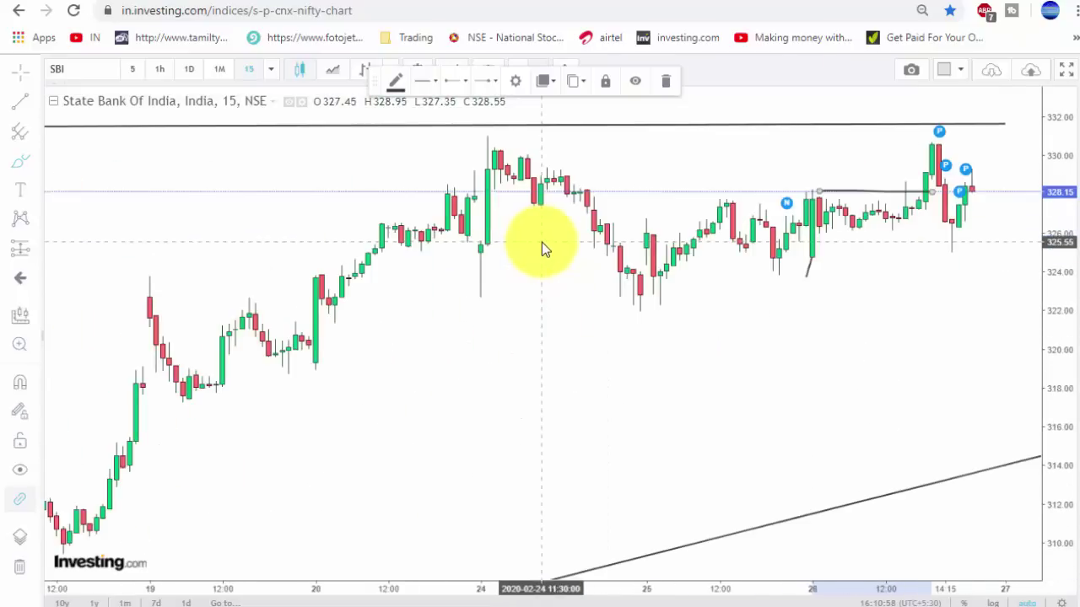
scroll(877, 292, up, 3)
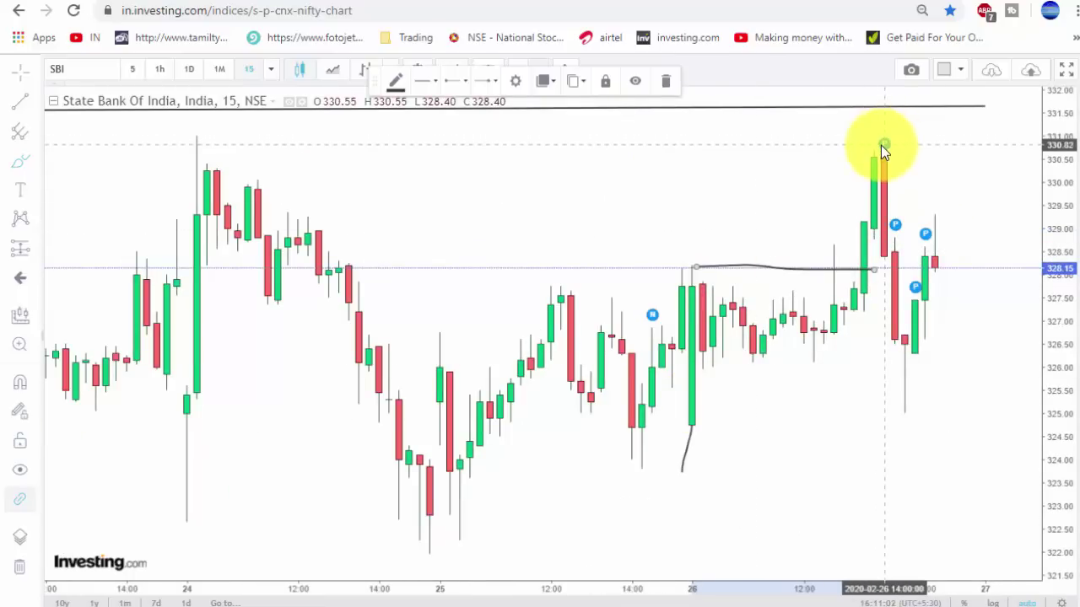
scroll(743, 163, down, 1)
scroll(742, 163, down, 1)
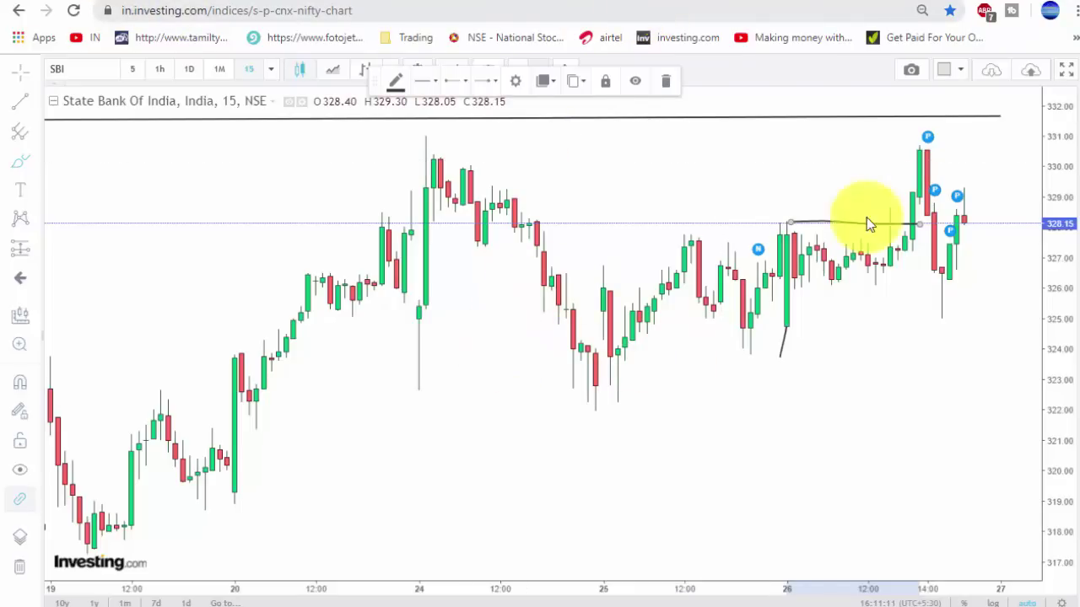
scroll(413, 284, down, 10)
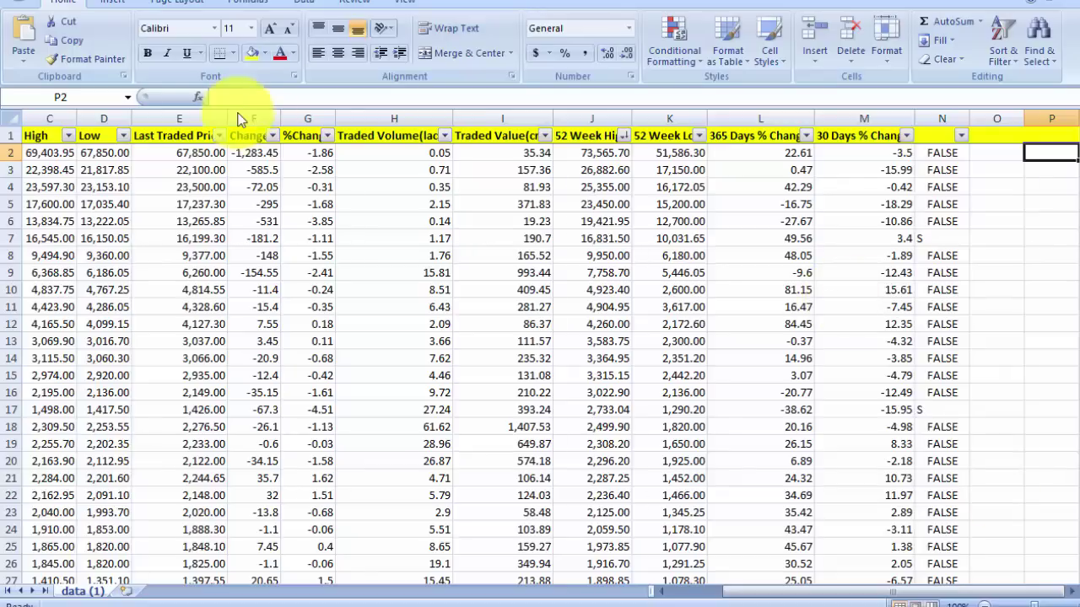
click(300, 161)
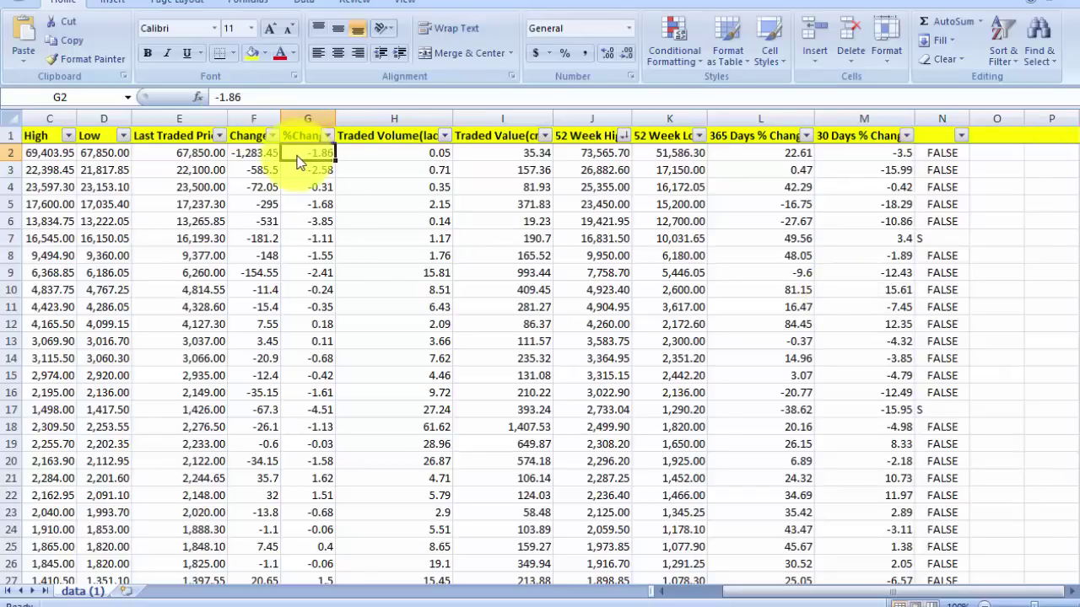
key(ctrl+c)
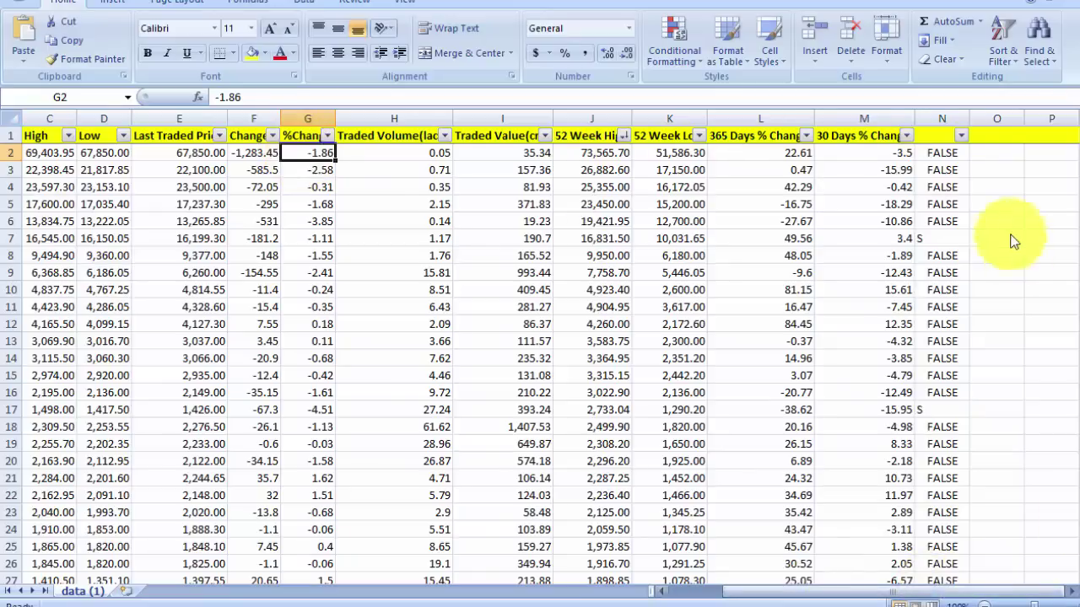
click(1054, 168)
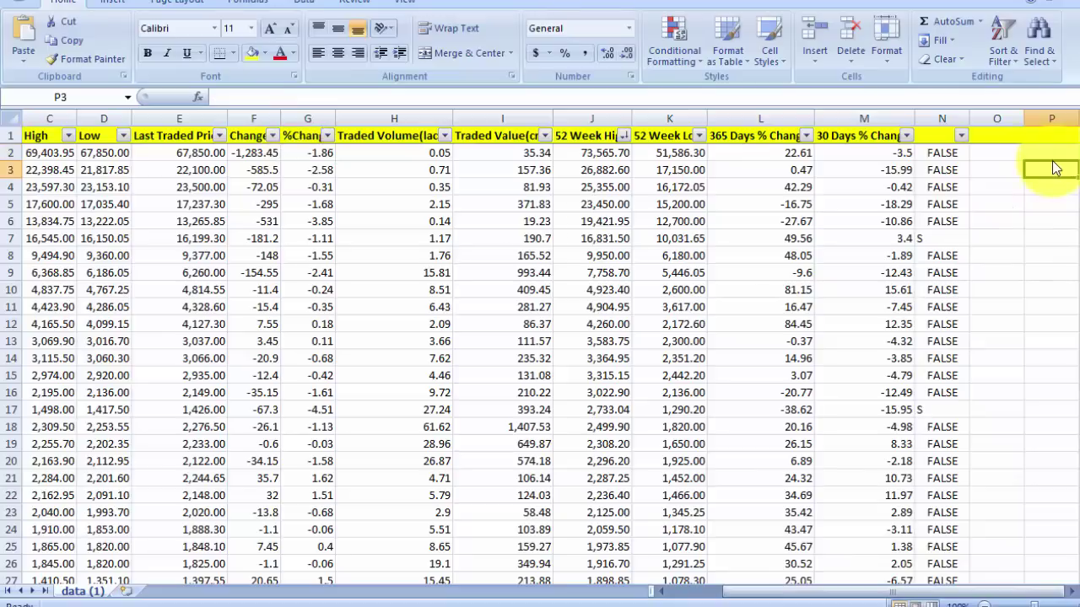
drag(1049, 168, 1048, 209)
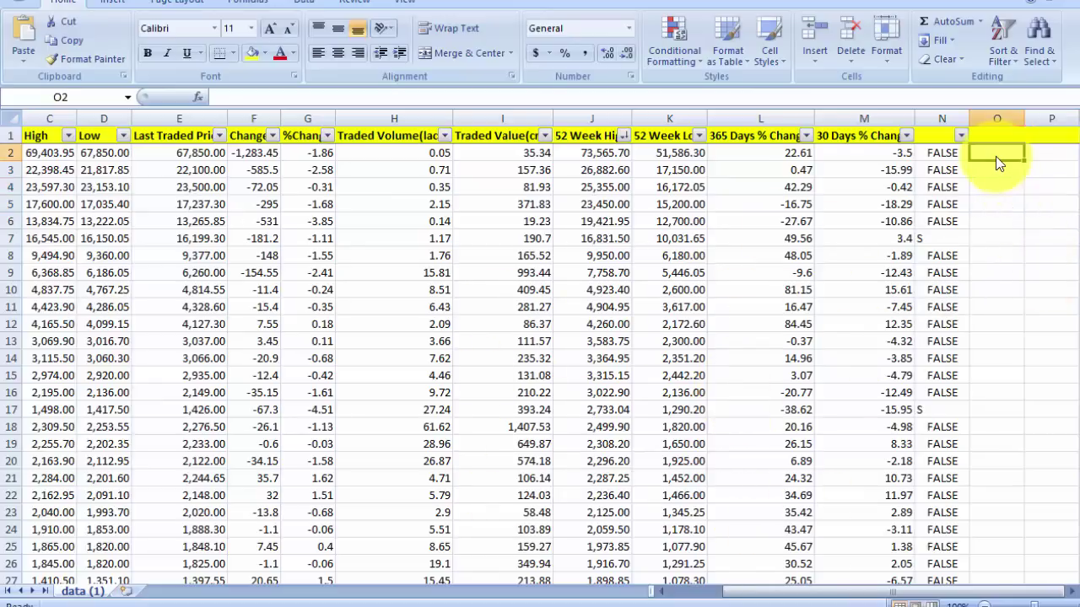
click(1045, 171)
drag(1042, 171, 1042, 206)
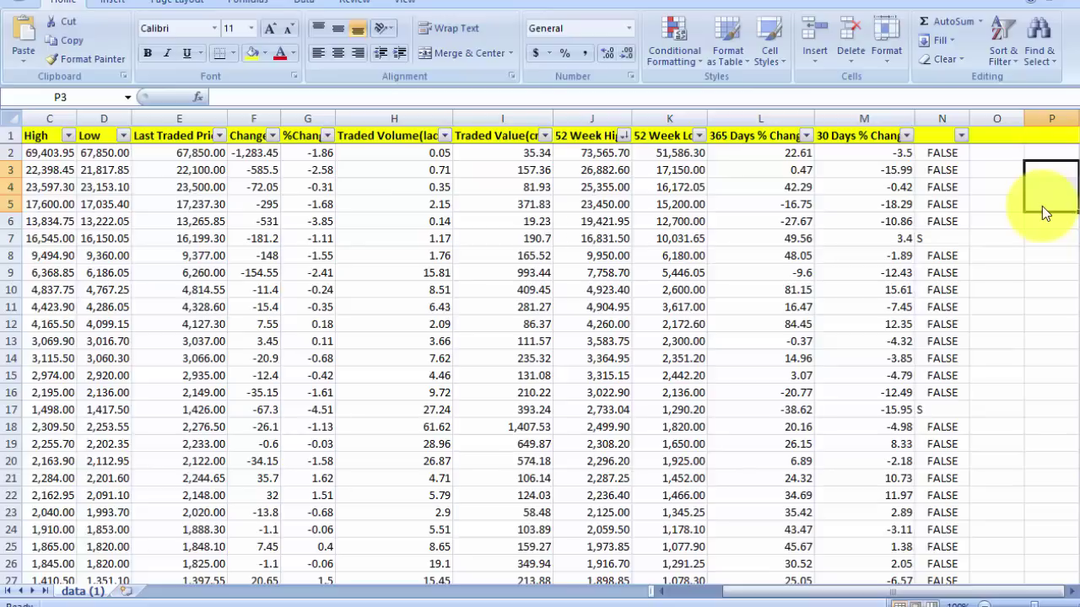
click(756, 239)
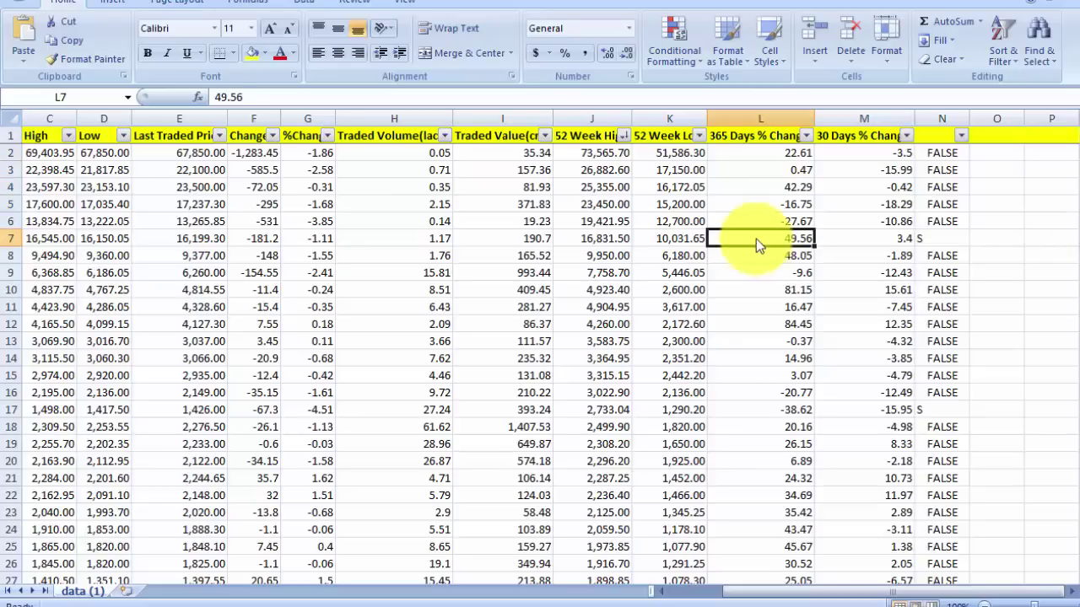
click(329, 606)
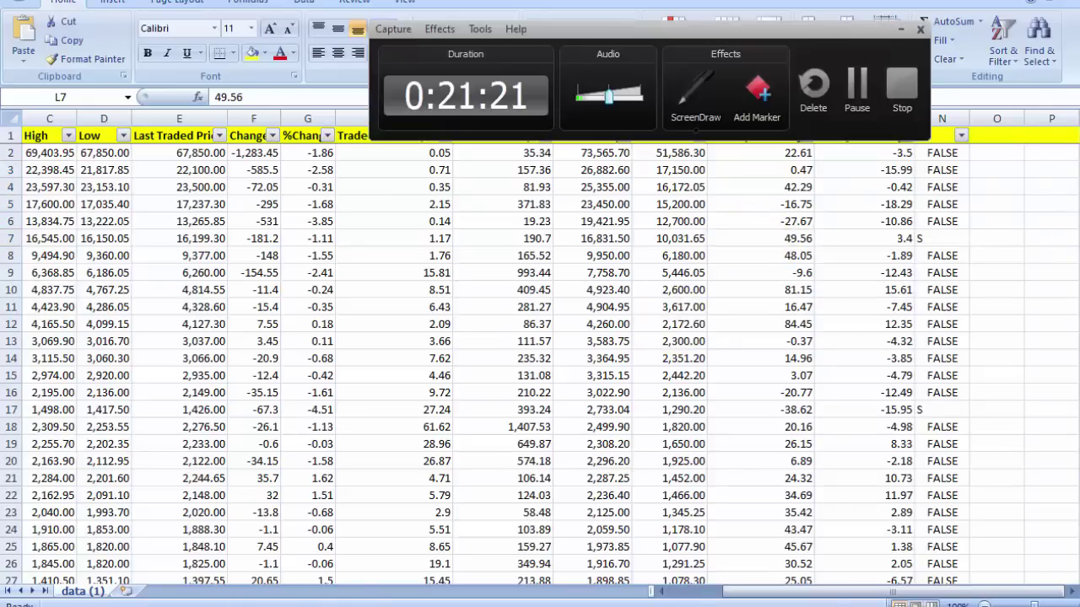